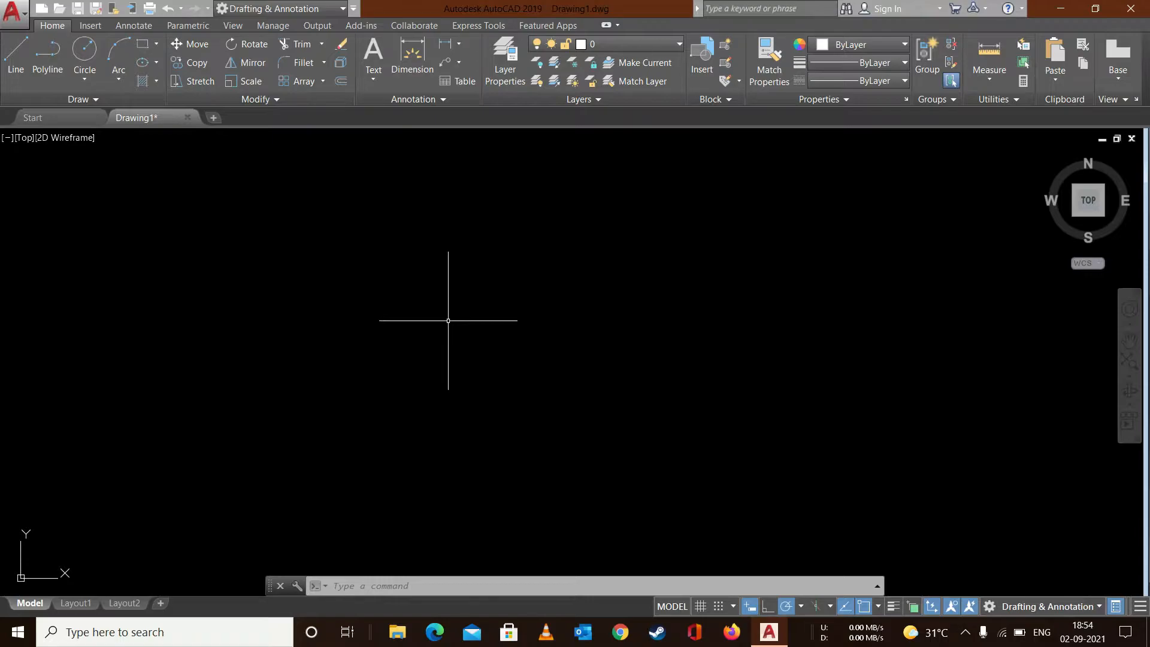
Step: Draw a horizontal line about 27.63 units long across the middle of the drawing area
click(11, 60)
click(197, 344)
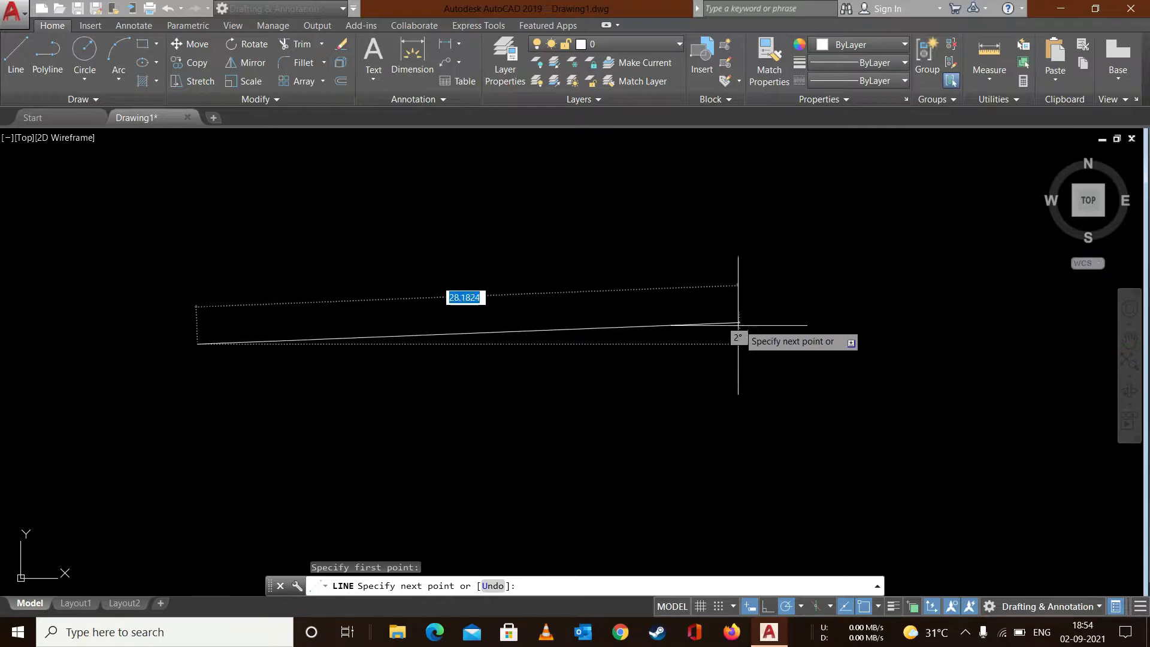
click(729, 344)
key(Escape)
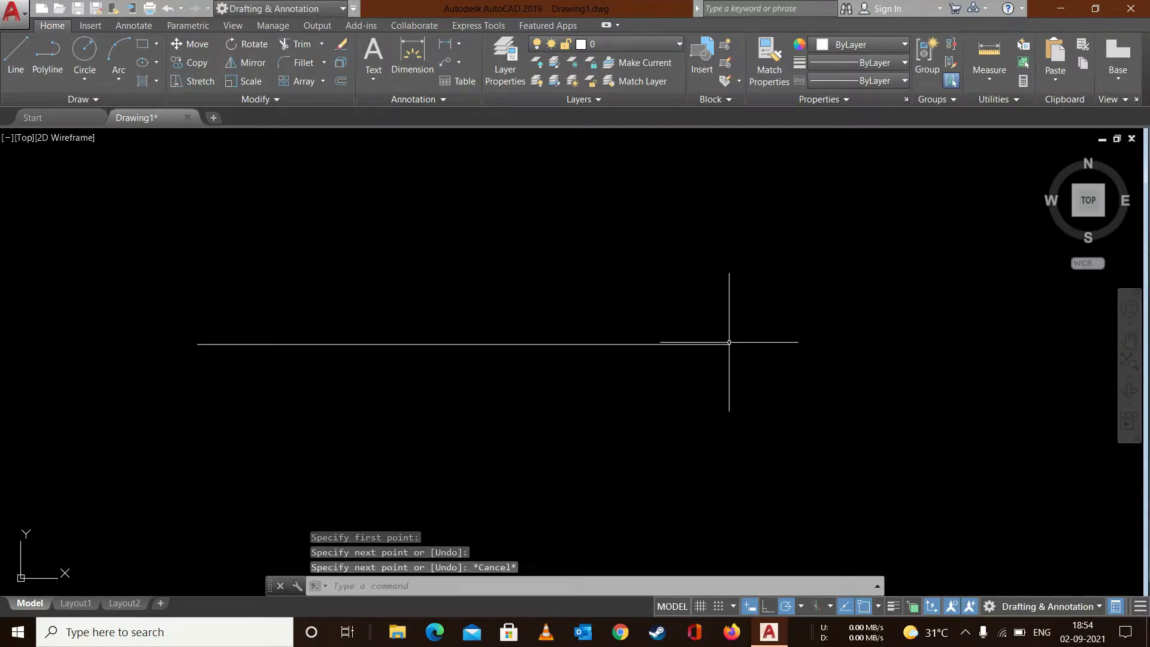
Step: Dimension the horizontal line's length, placing the dimension line a short distance above it
click(417, 52)
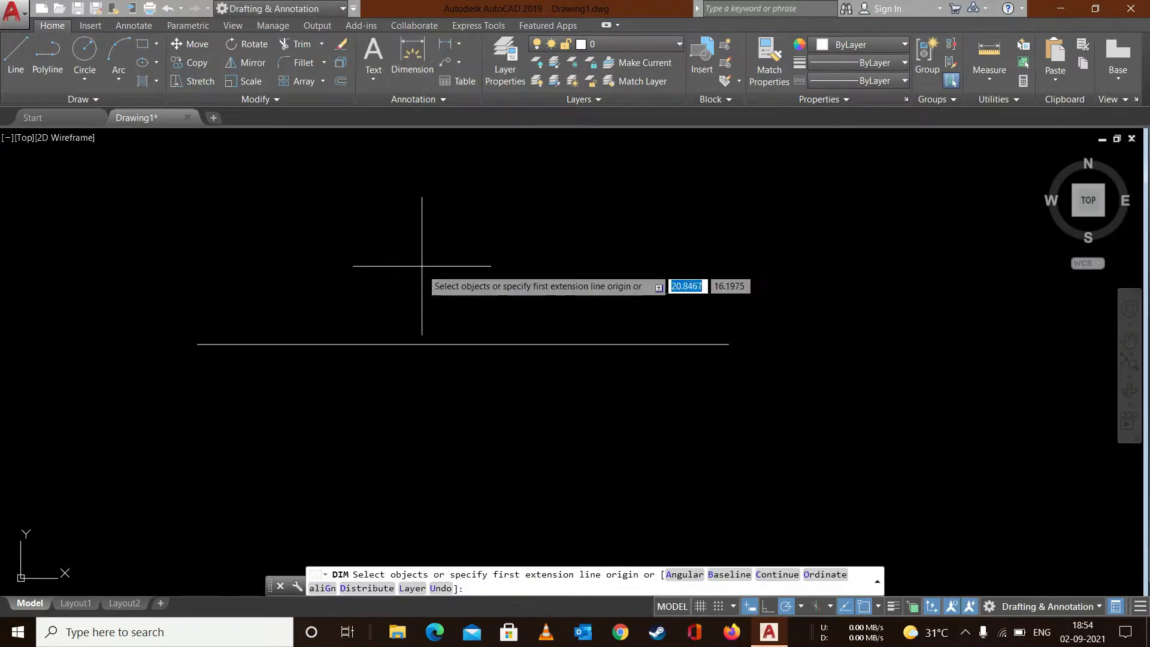
click(429, 343)
click(432, 324)
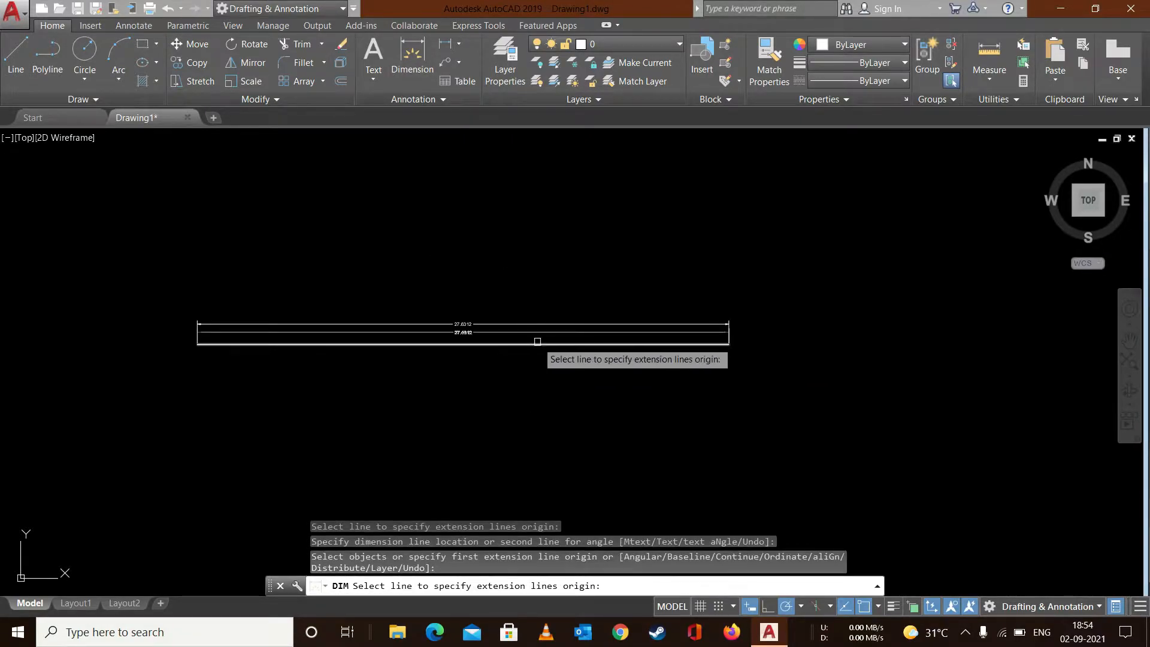
key(Escape)
scroll(527, 256, up, 2)
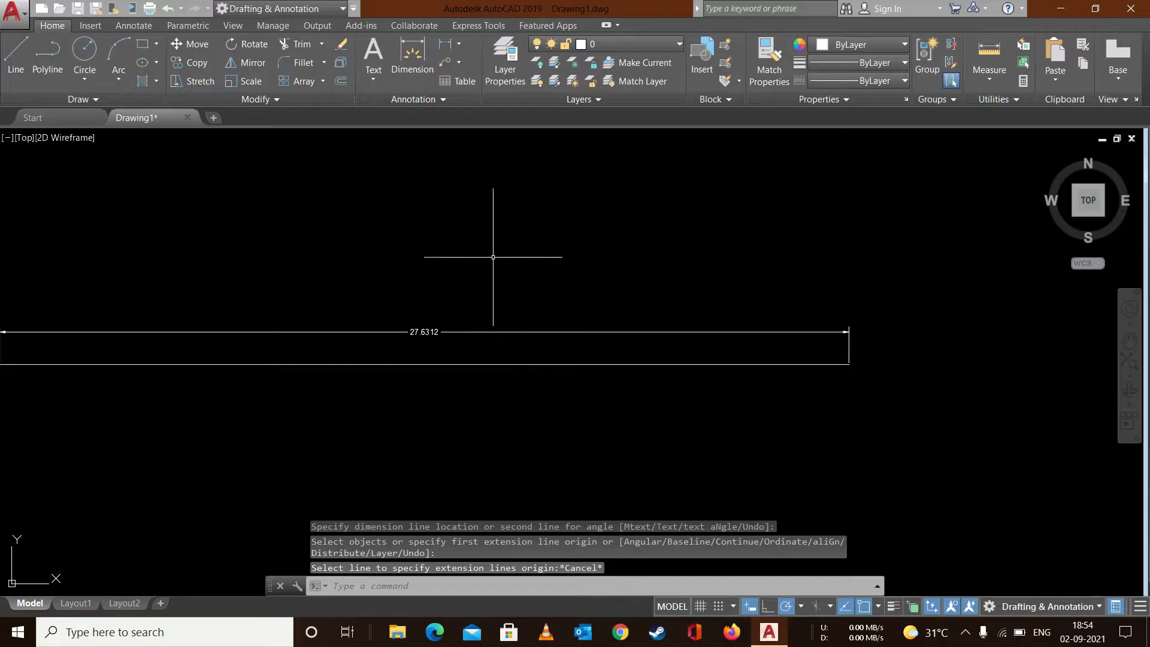
Step: Examine the available dimension styles and the Dimension Style Manager, closing it without changes
click(433, 102)
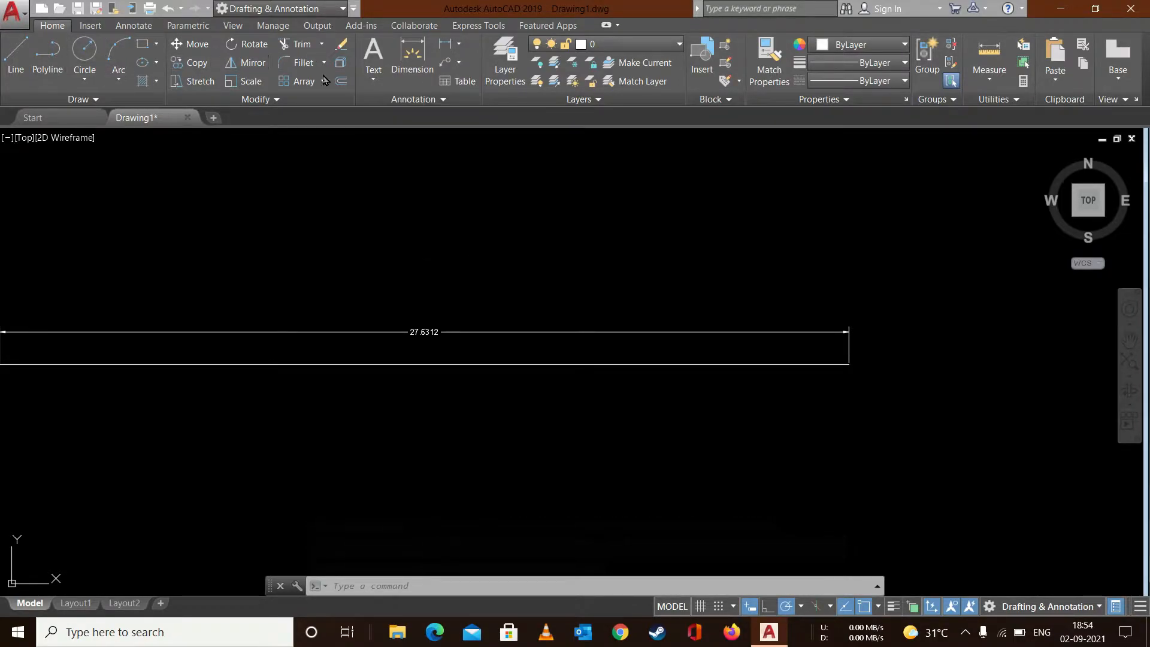
click(142, 28)
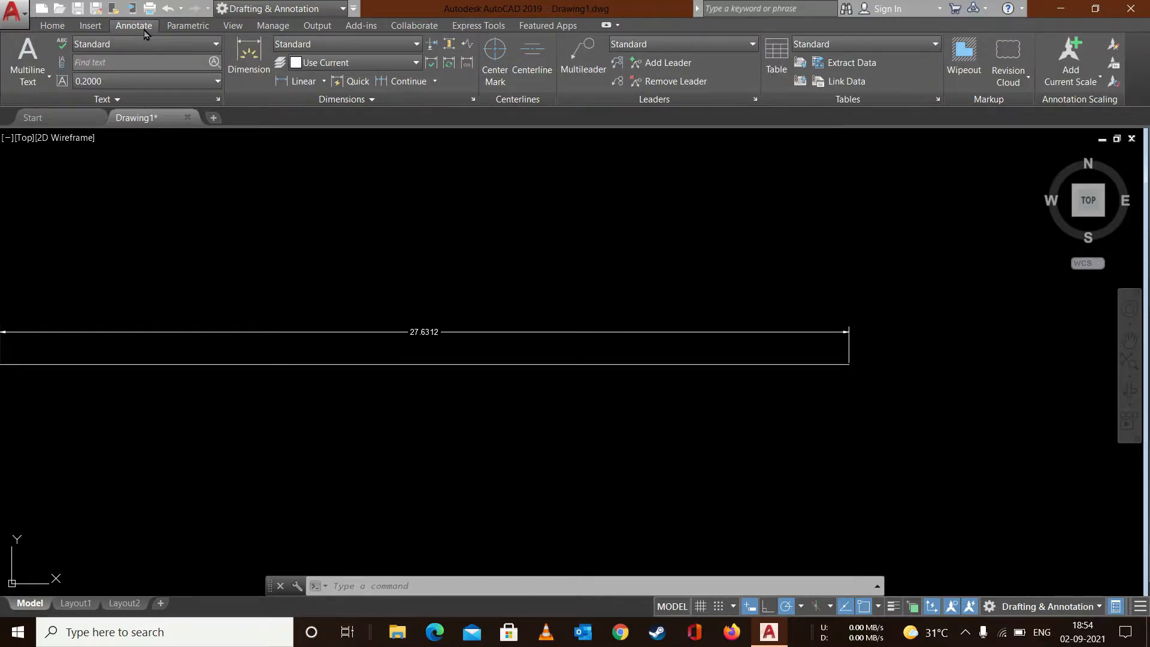
click(328, 45)
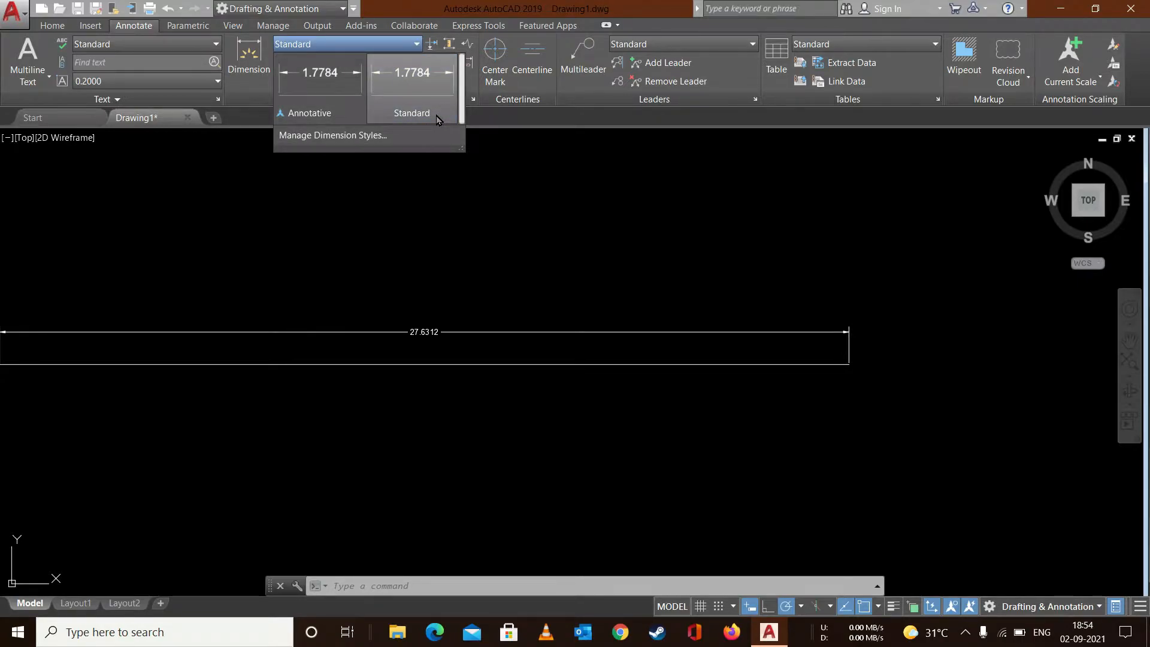
click(63, 25)
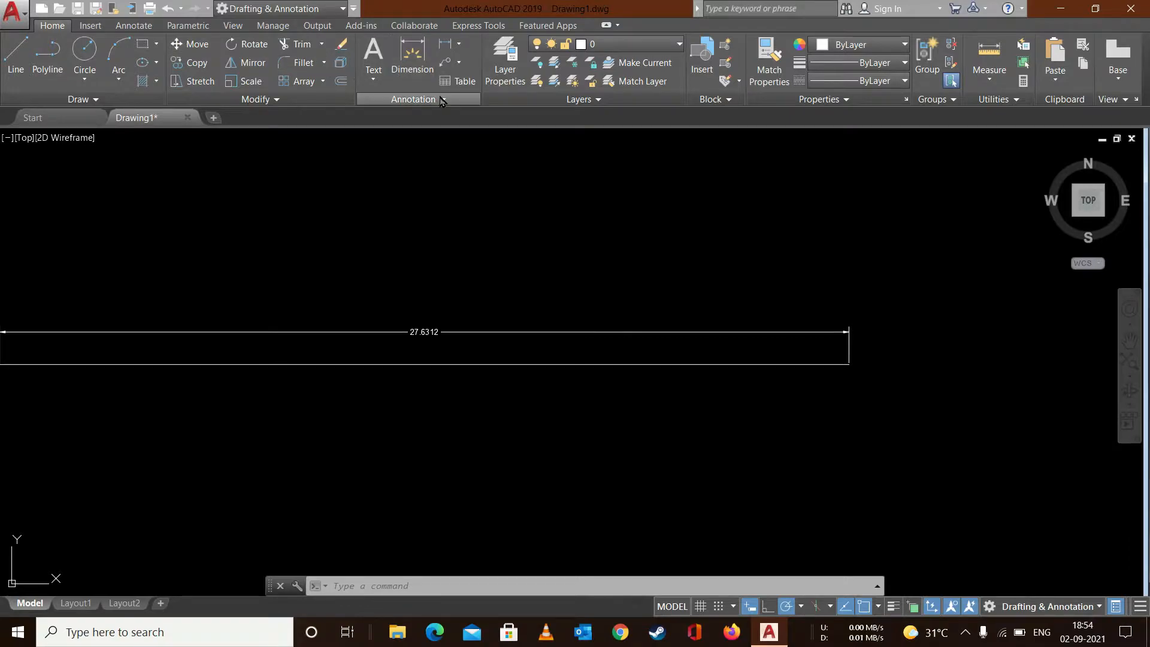
click(441, 100)
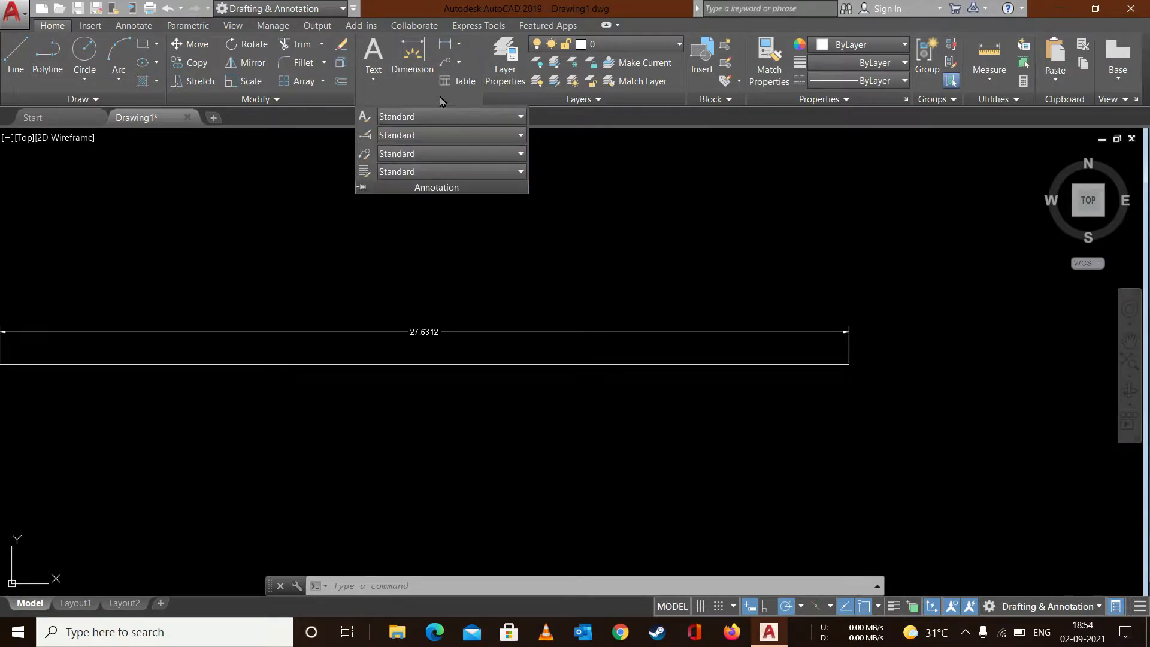
click(434, 135)
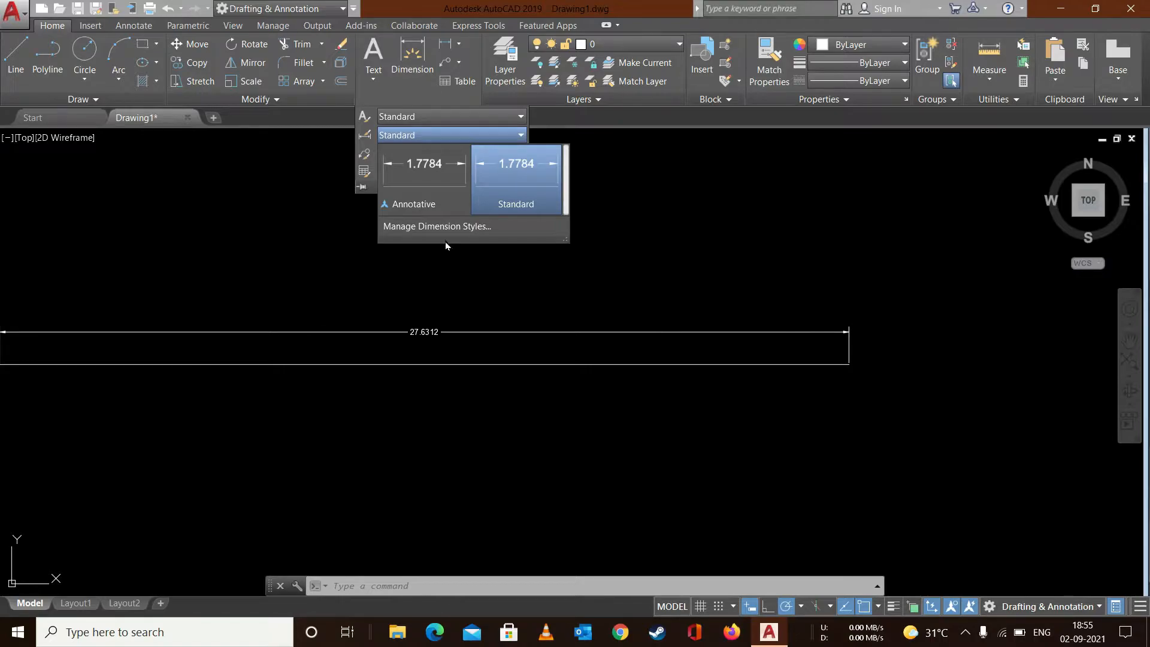
click(438, 227)
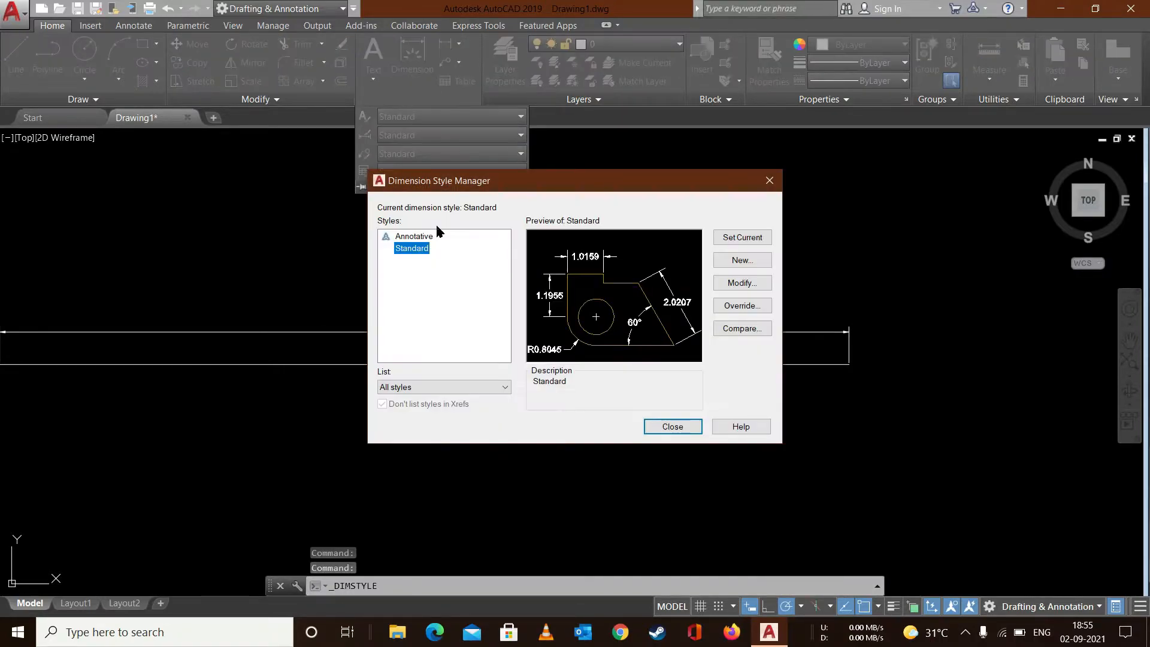
click(671, 427)
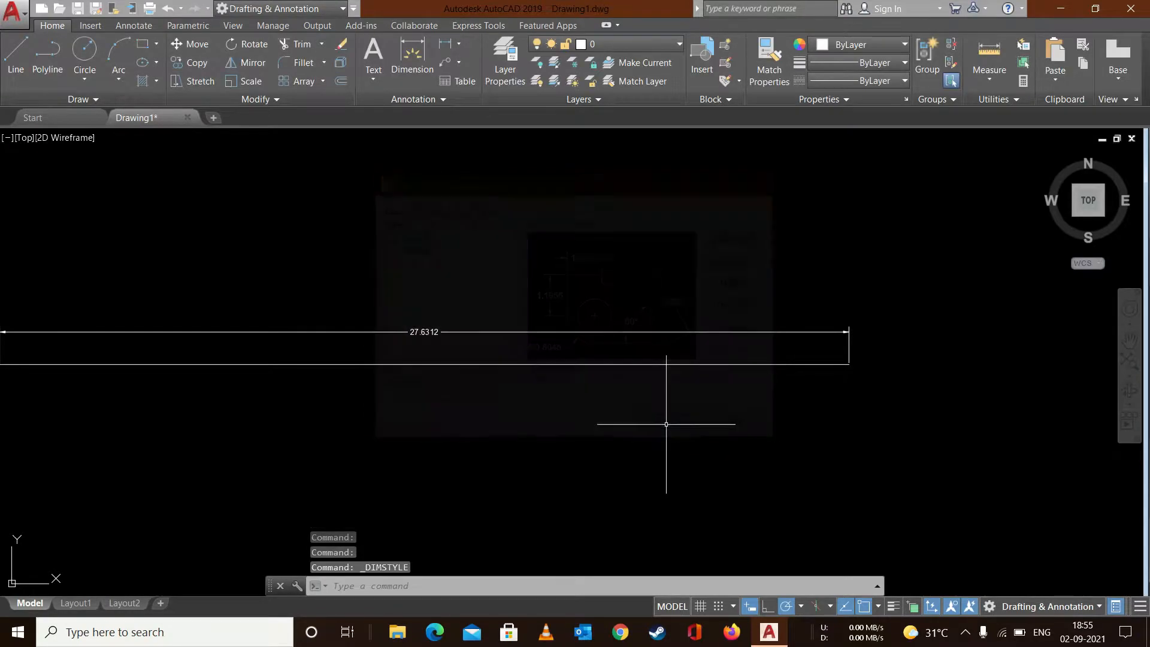
Step: Create a new dimension style named SELF DIM STYLE, based on Standard and used for all dimensions
text(D)
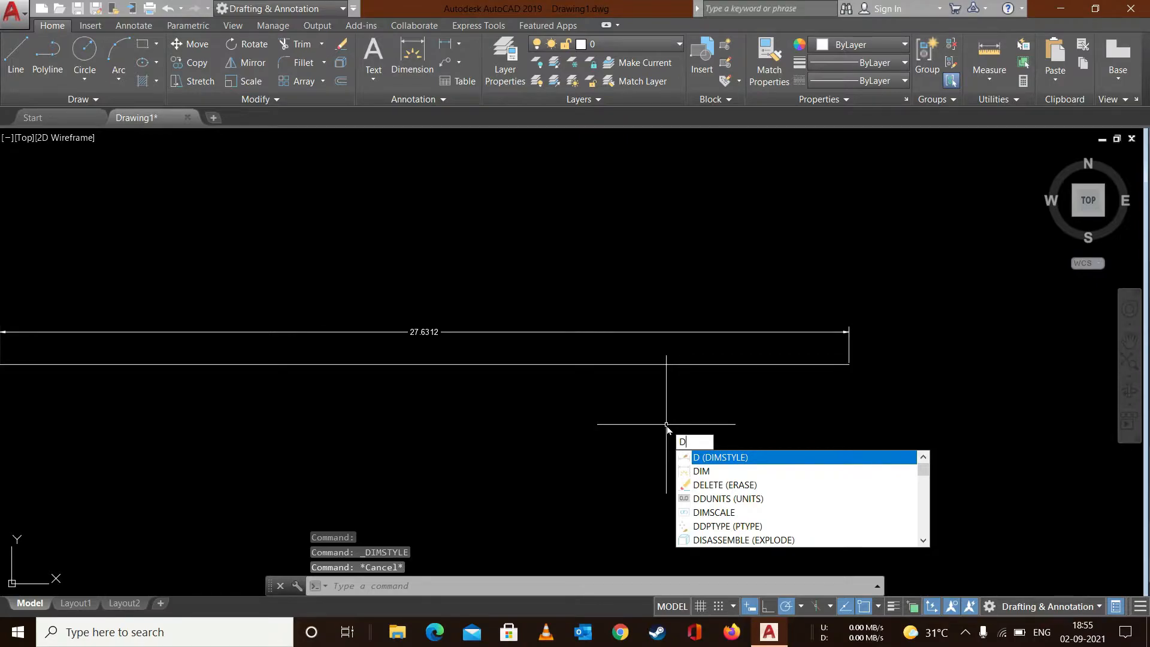
key(Return)
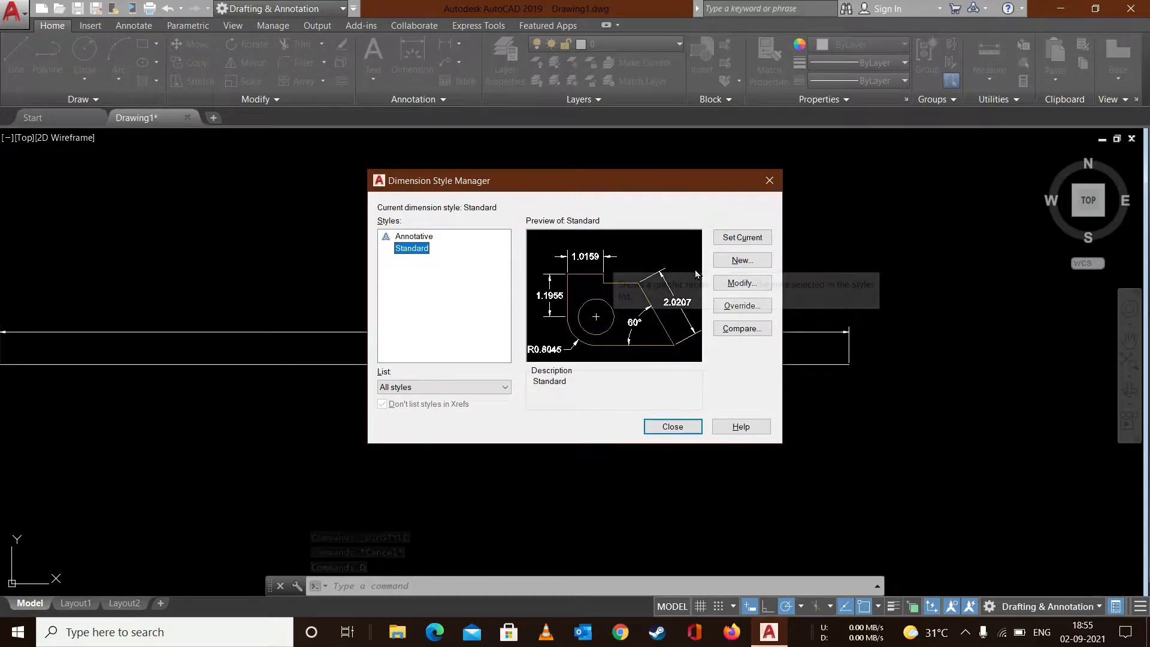
click(741, 261)
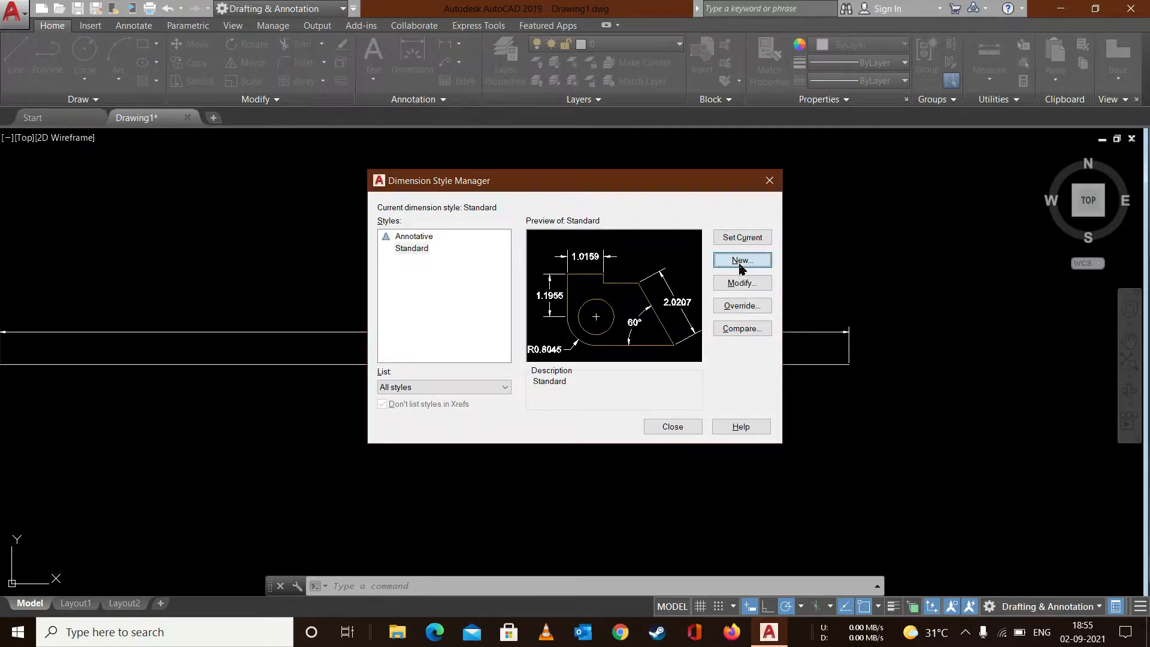
drag(535, 280, 415, 281)
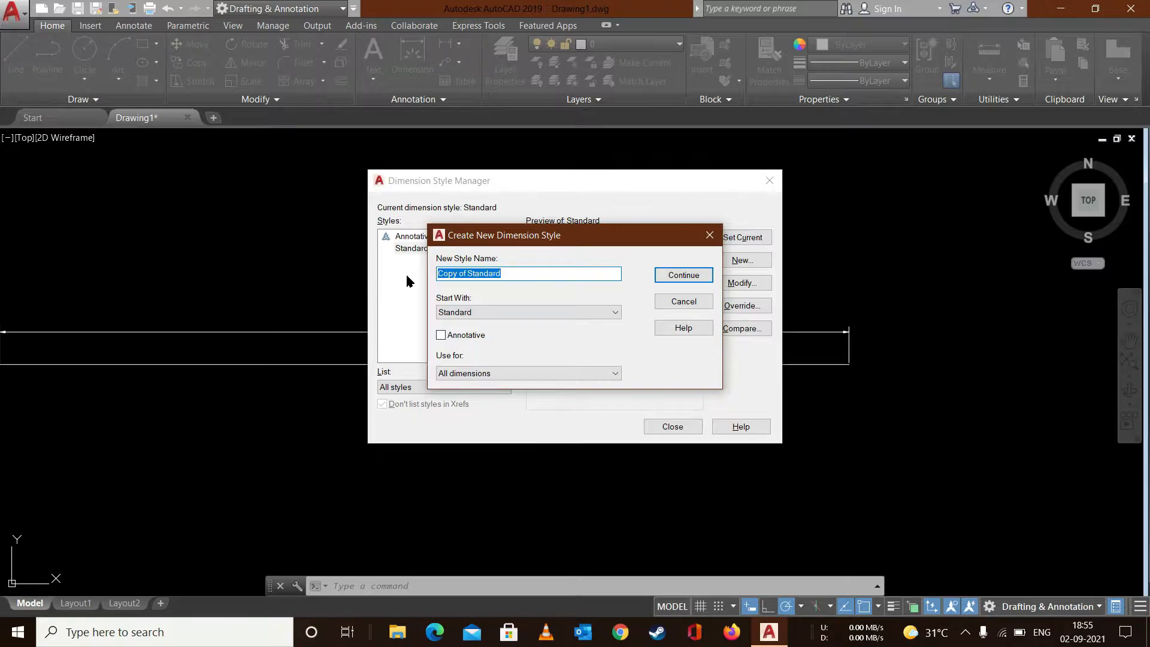
text(m)
key(Caps_Lock)
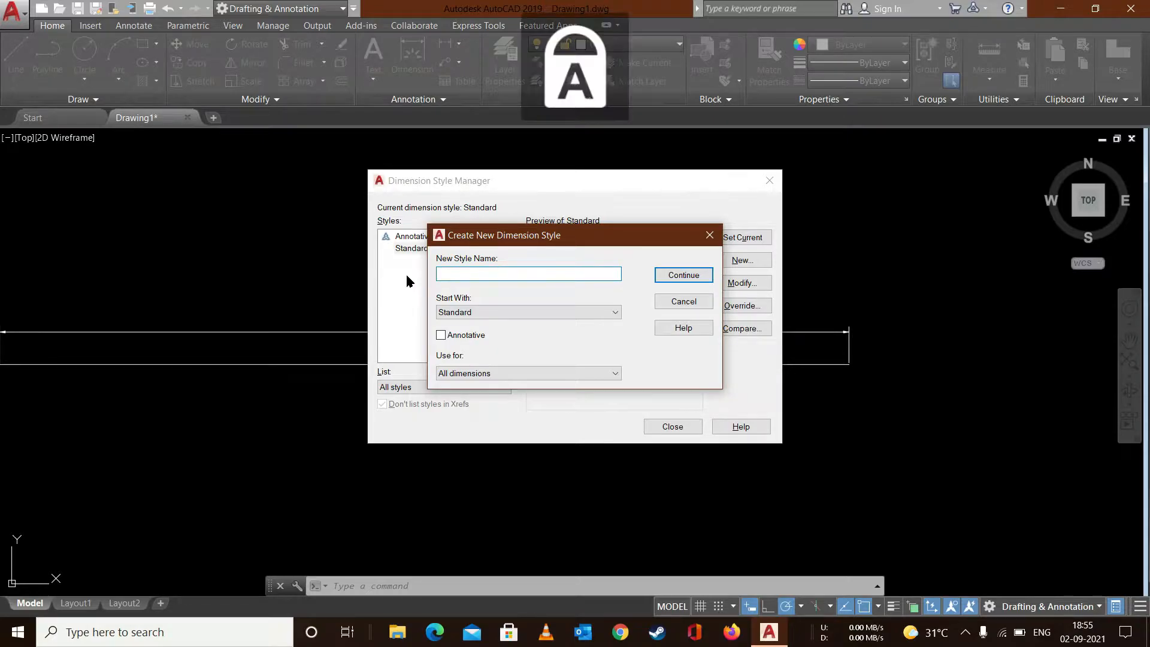
text(S)
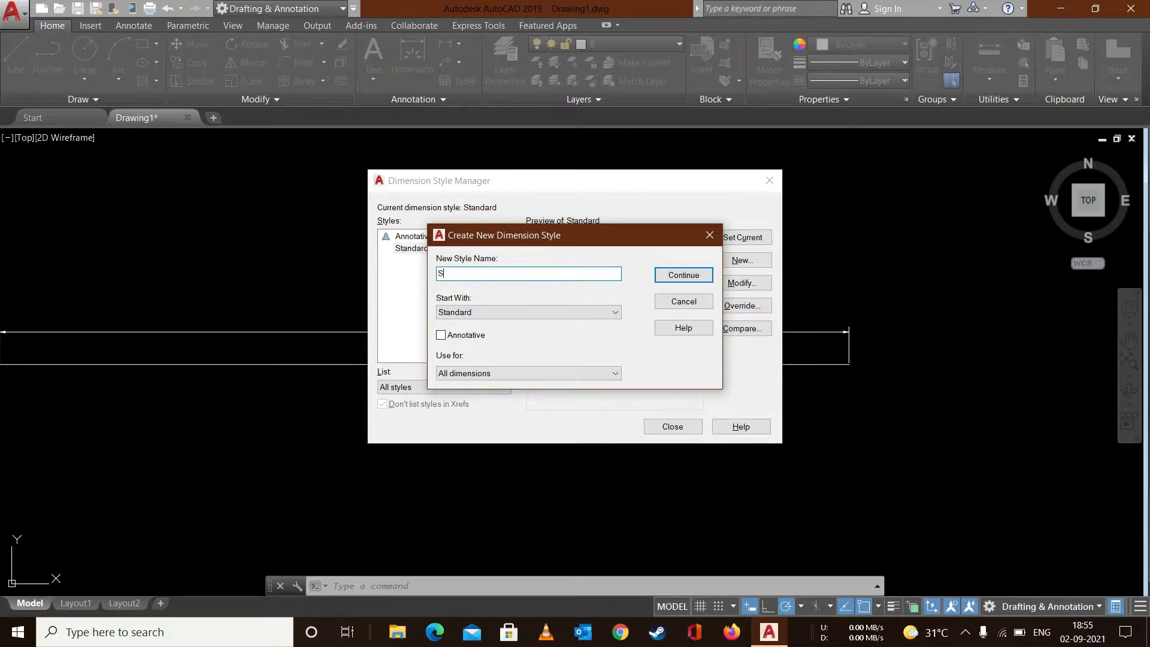
text(ELF DIM STYLE)
click(492, 310)
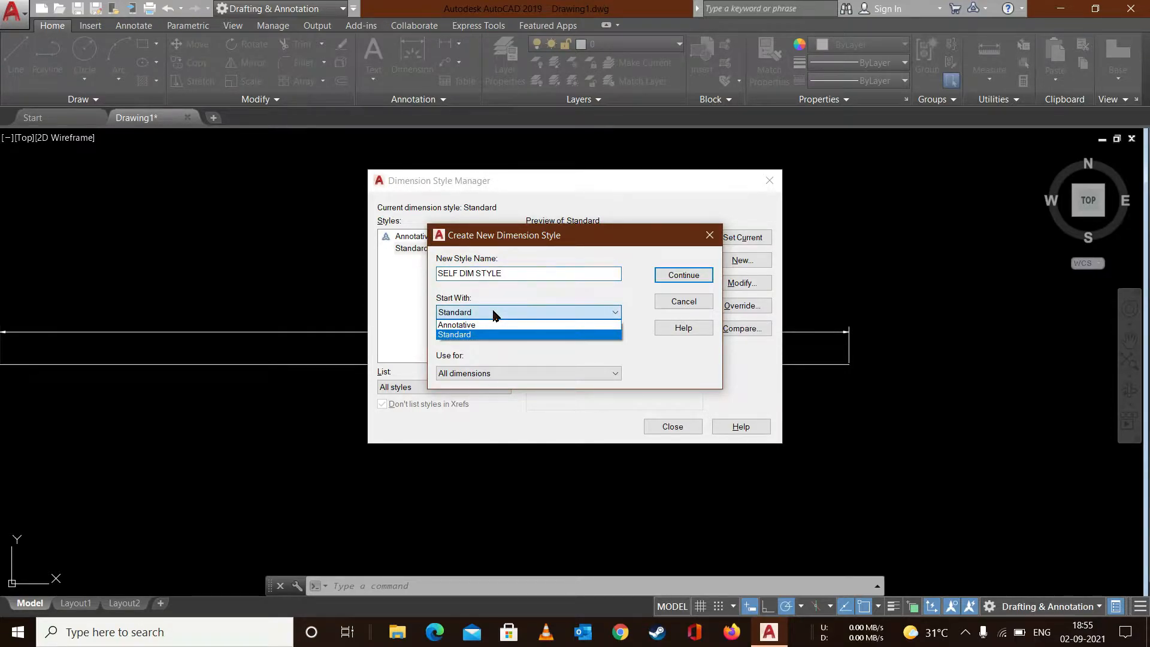
click(467, 336)
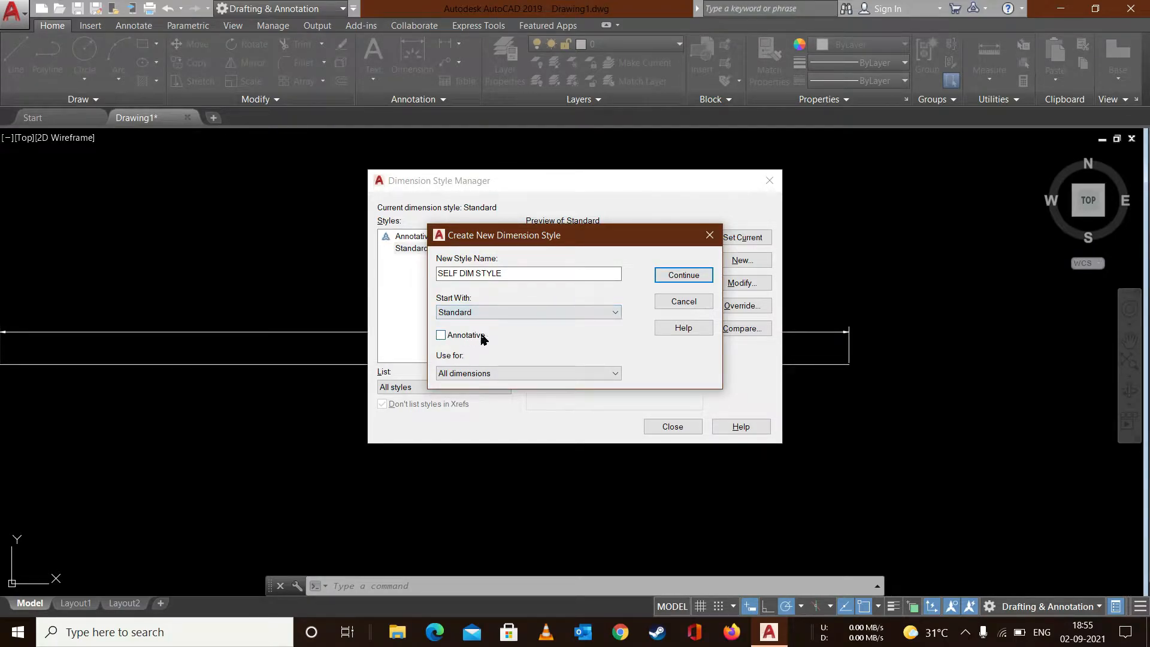
click(683, 275)
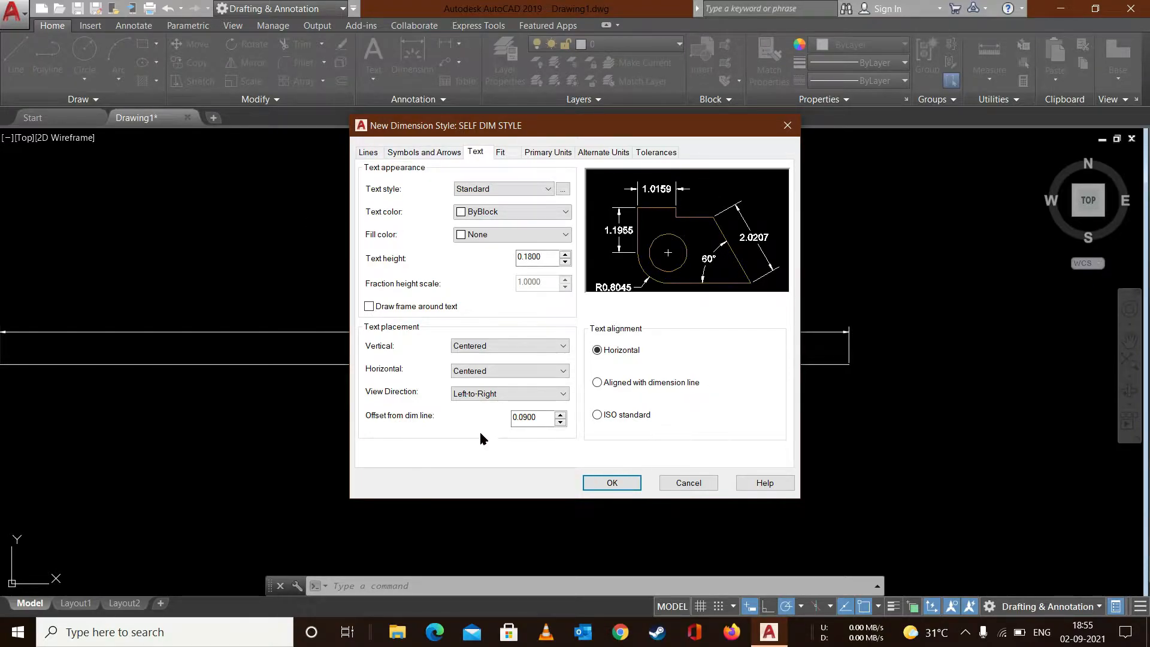
Step: Set the dimension line color of SELF DIM STYLE to Red
click(370, 154)
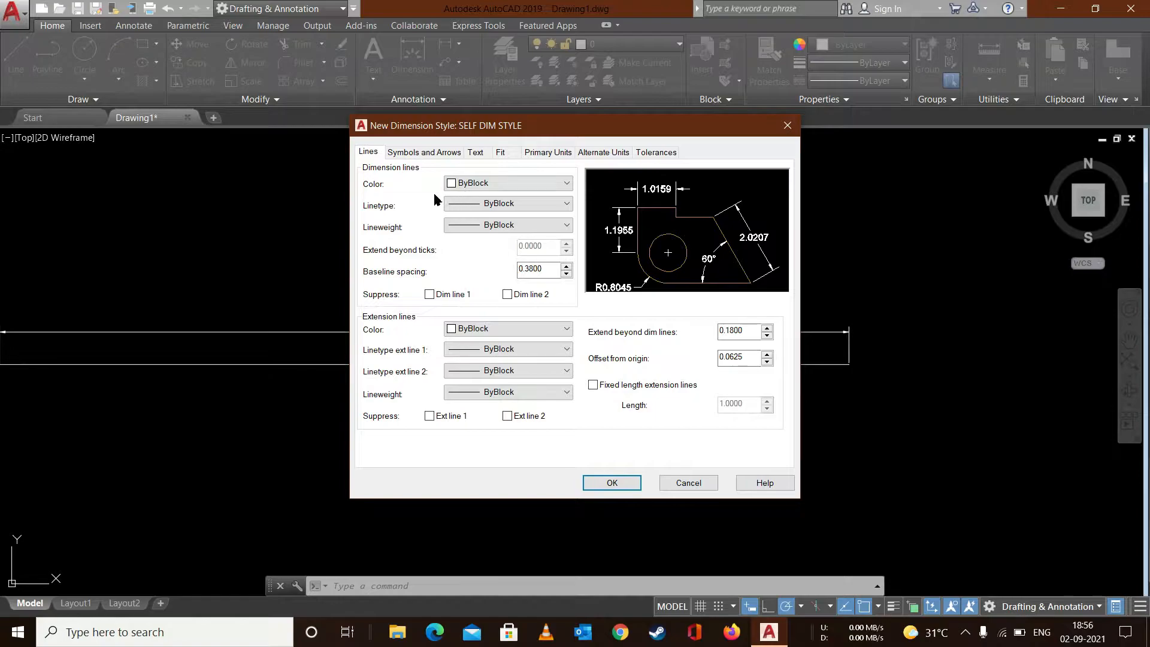
click(505, 186)
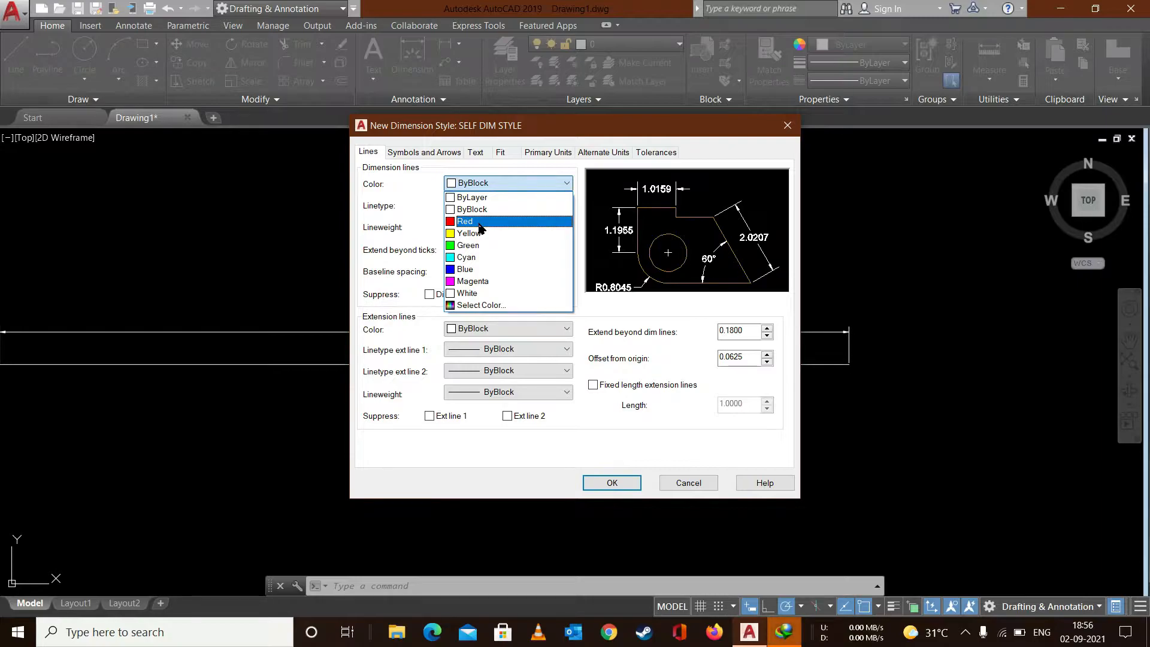
click(480, 225)
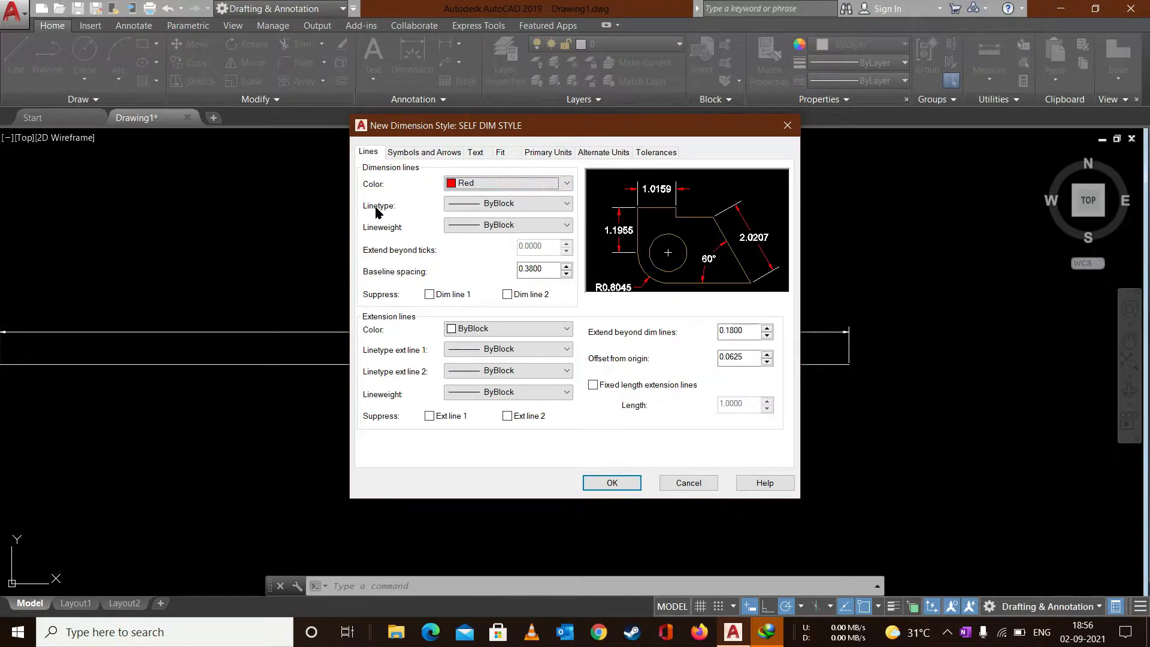
Step: Examine the linetypes for the dimension lines, including those loadable from acad.lin, without picking a different one
click(501, 204)
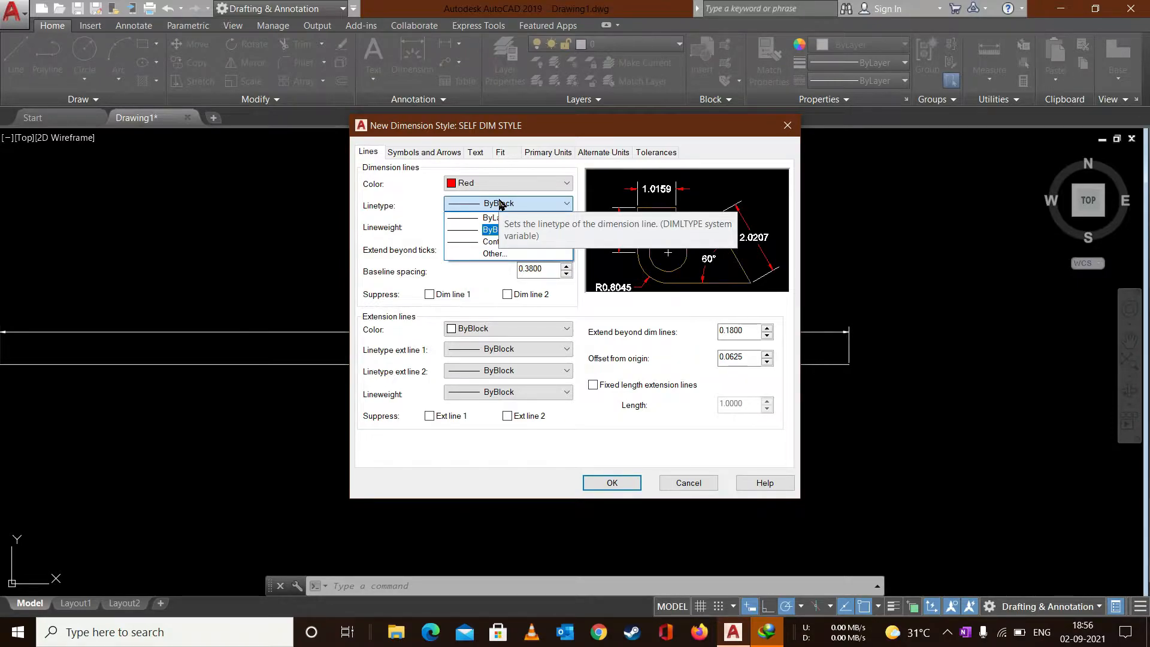
click(487, 254)
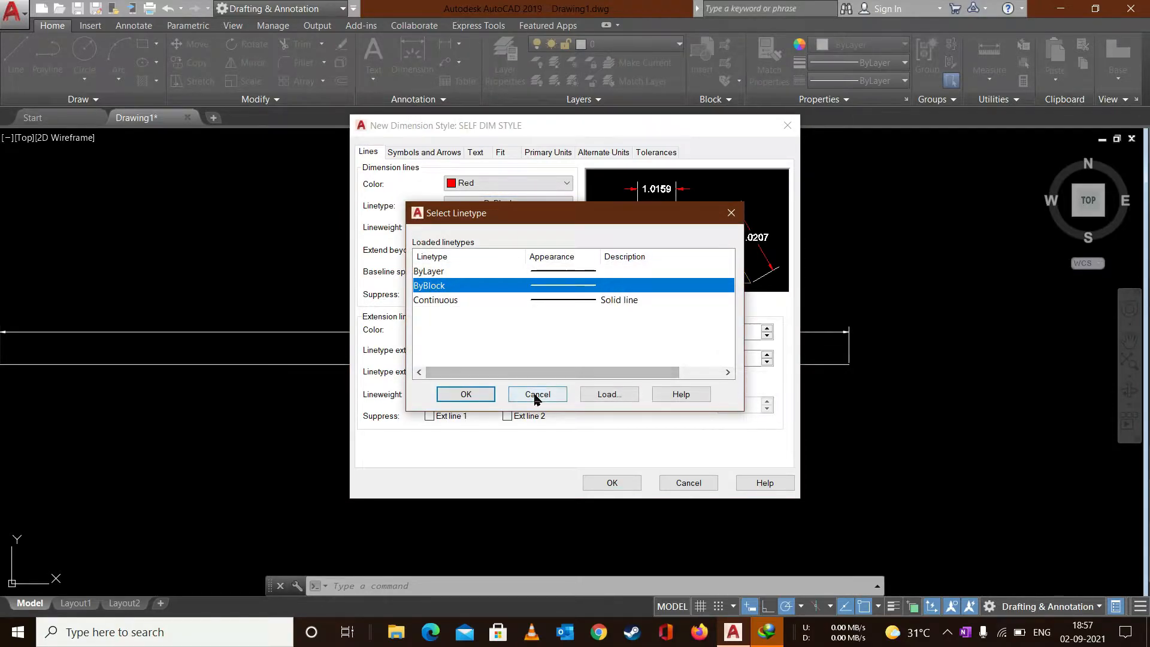
click(608, 393)
scroll(499, 299, down, 7)
scroll(500, 300, up, 7)
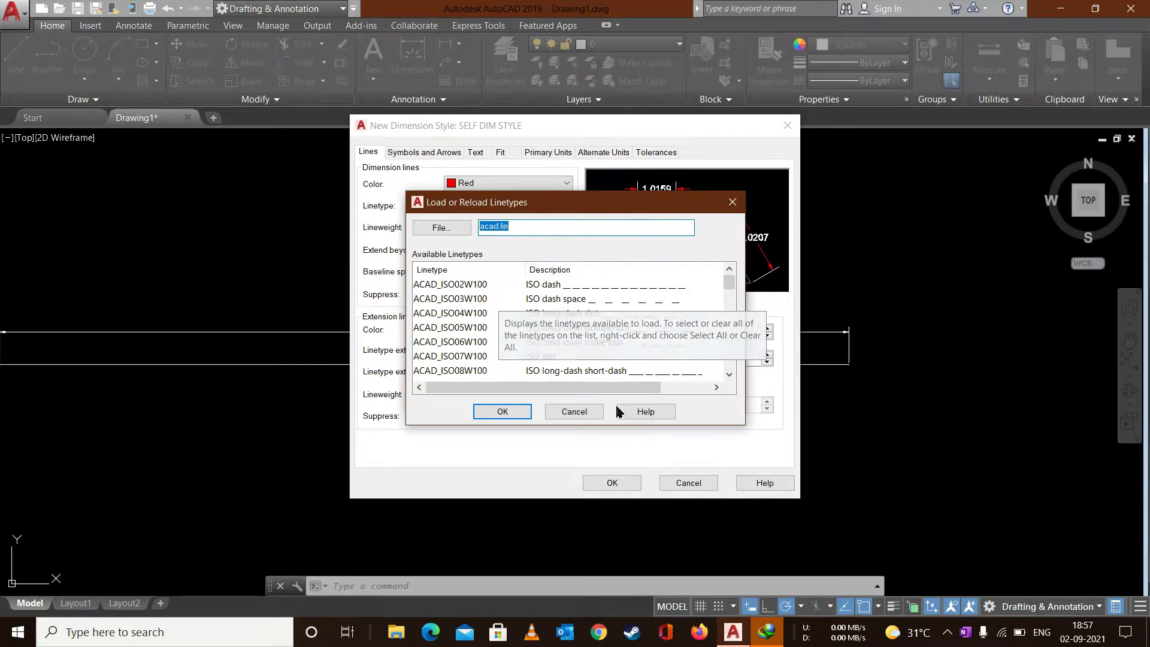
click(569, 413)
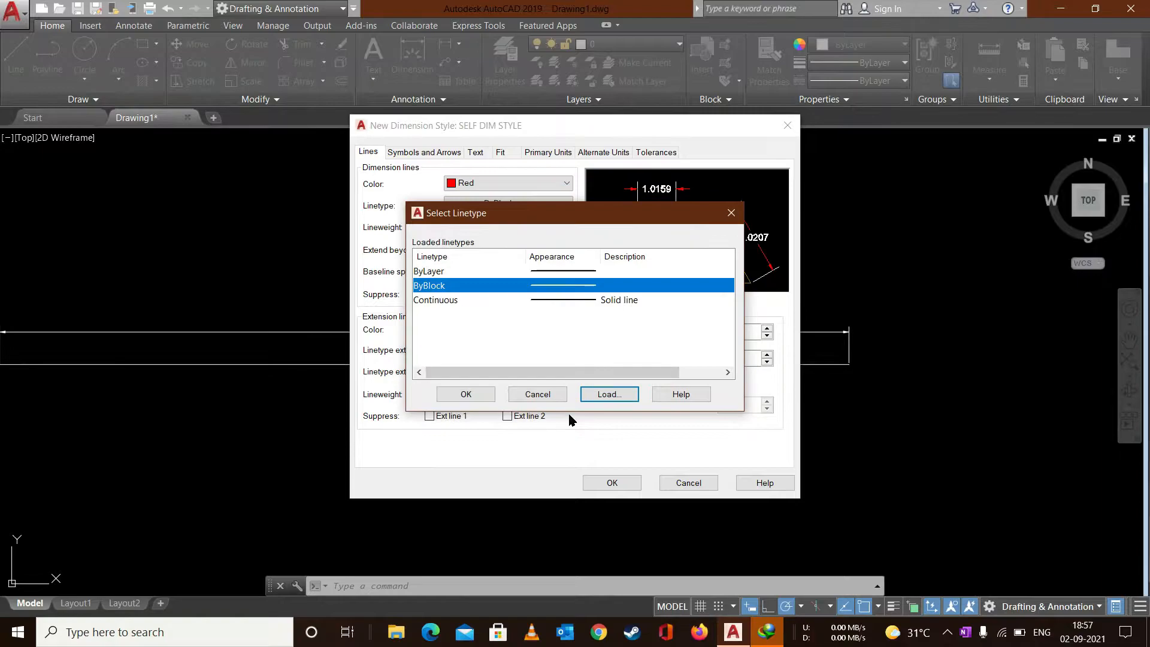
click(546, 391)
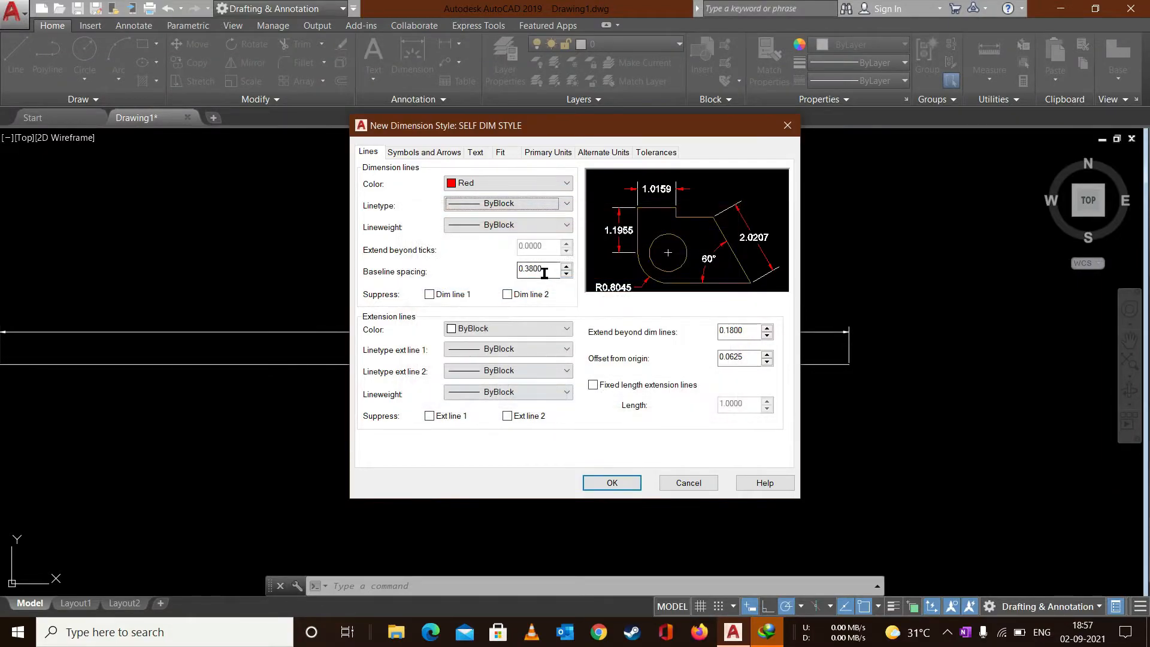
click(499, 205)
click(500, 206)
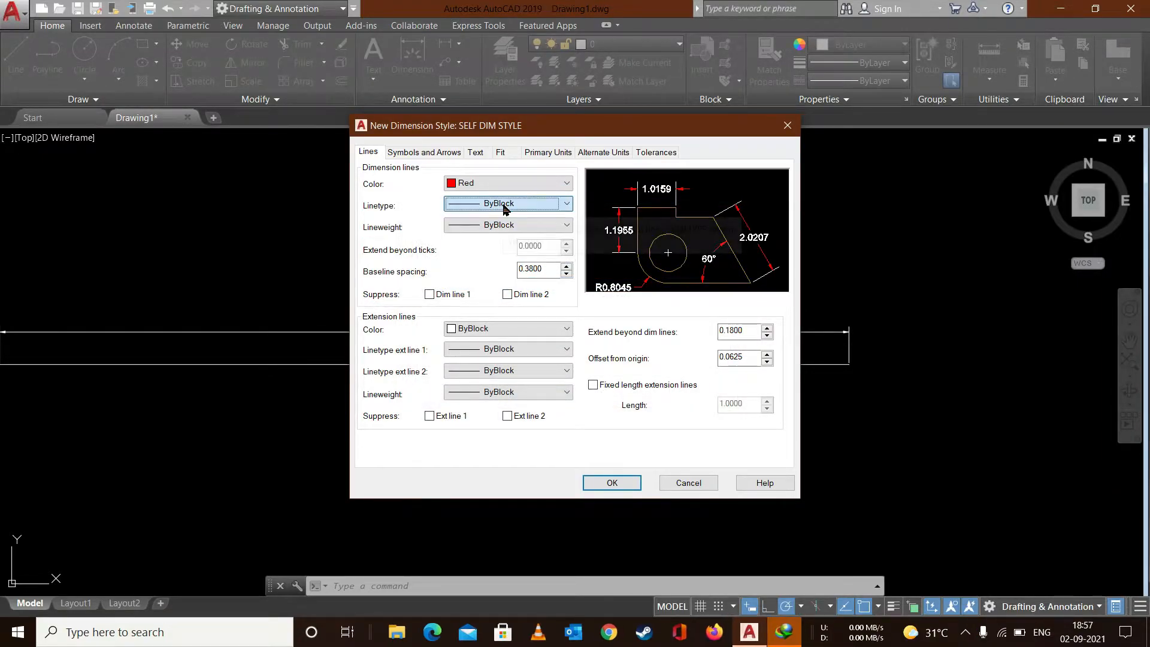
Step: Choose ByBlock as the dimension lines' lineweight and preview suppressing Dim line 1, leaving it unsuppressed
click(521, 226)
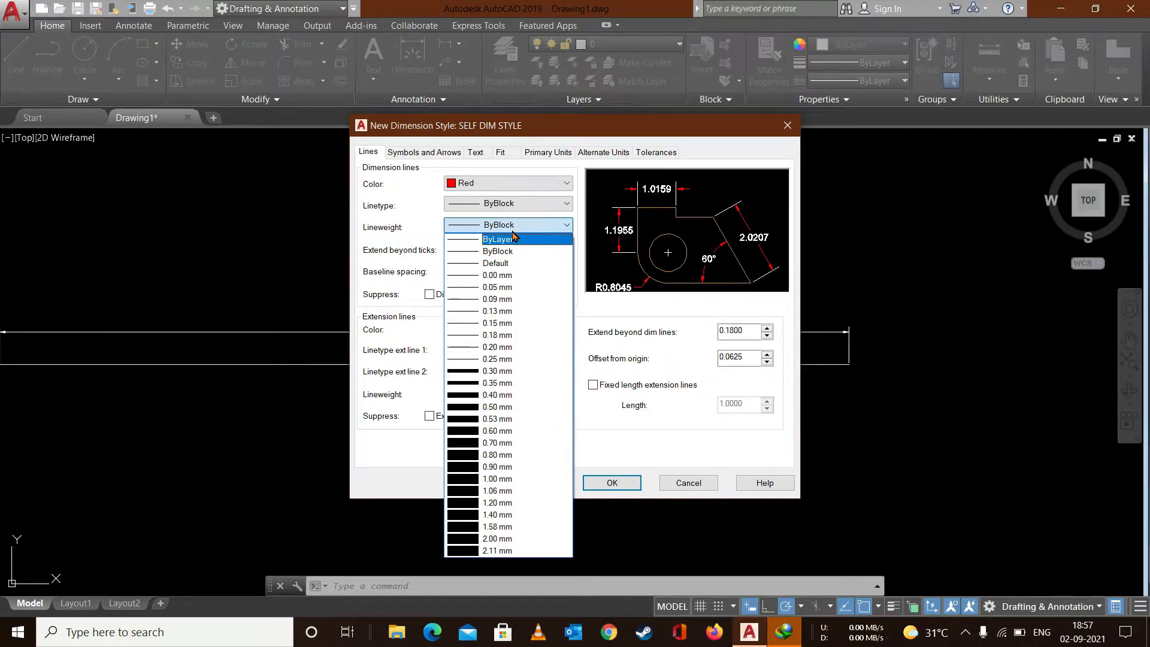
click(487, 251)
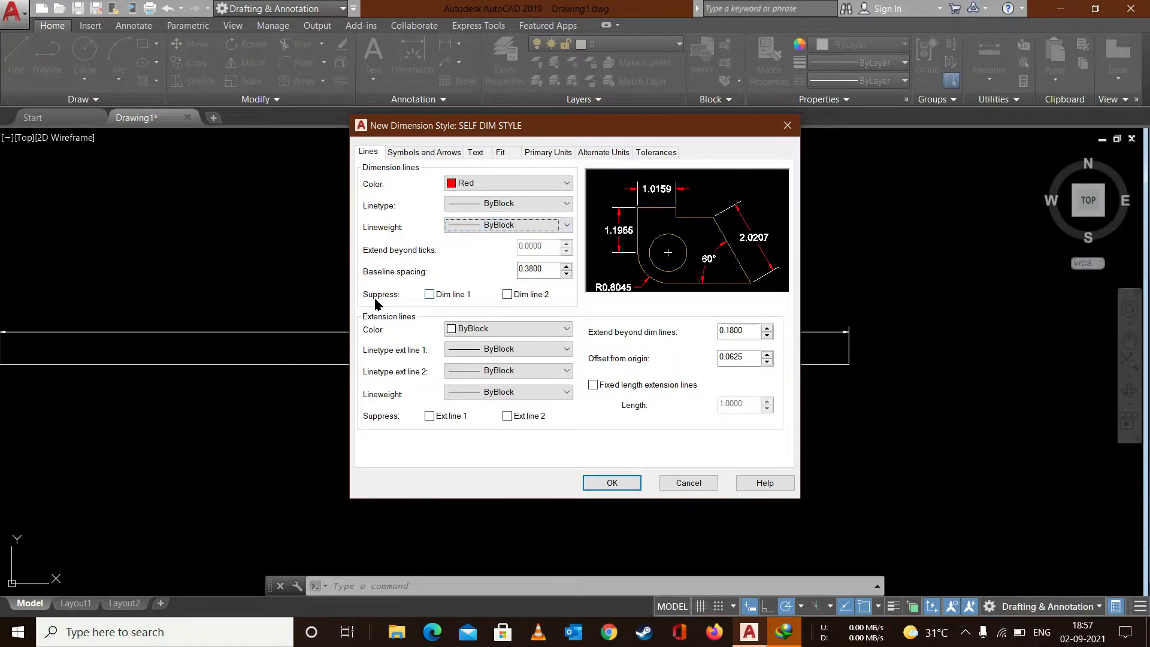
click(429, 296)
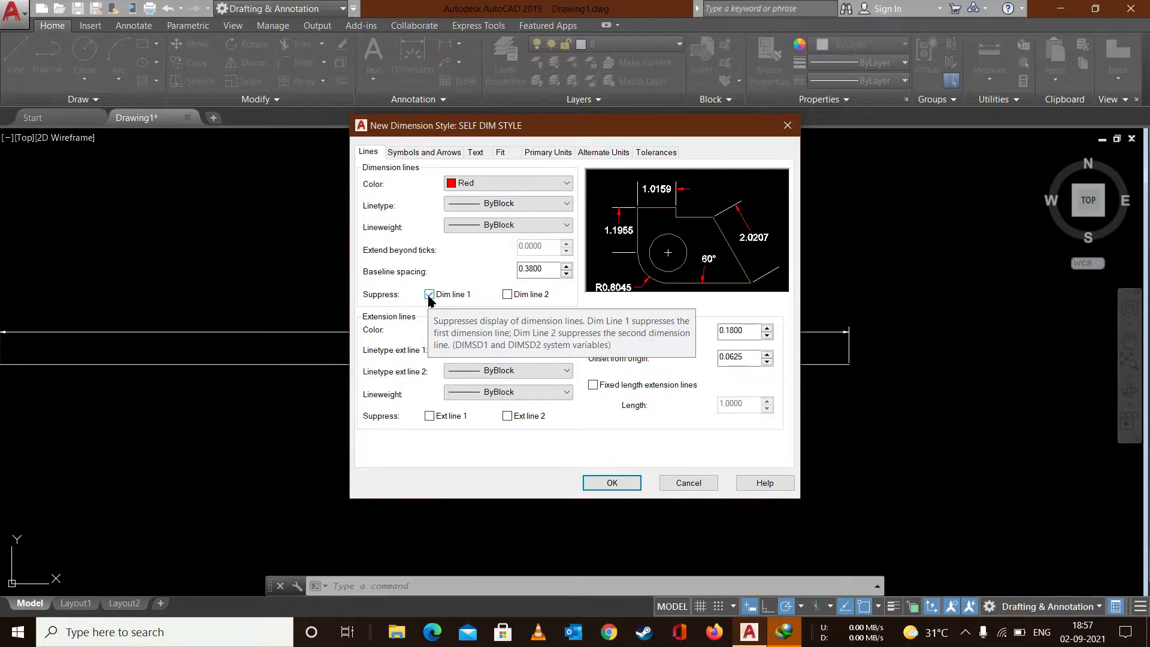
click(430, 296)
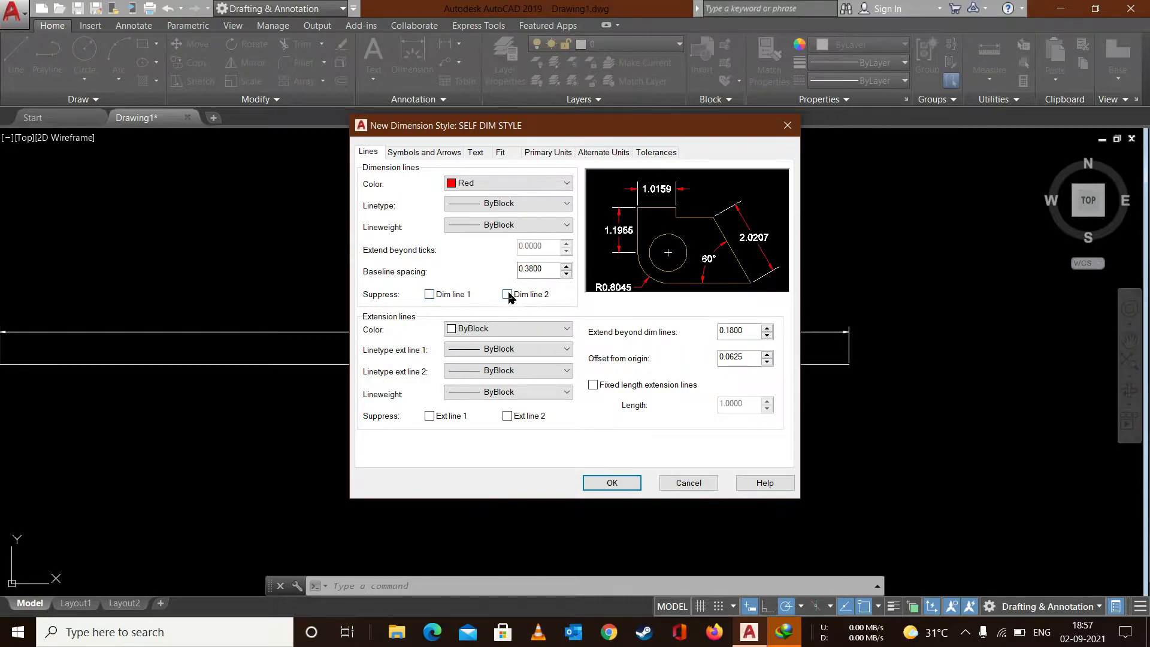
Step: Preview suppressing Dim line 2 and Dim line 1 together, and leave both dimension lines unsuppressed
click(507, 296)
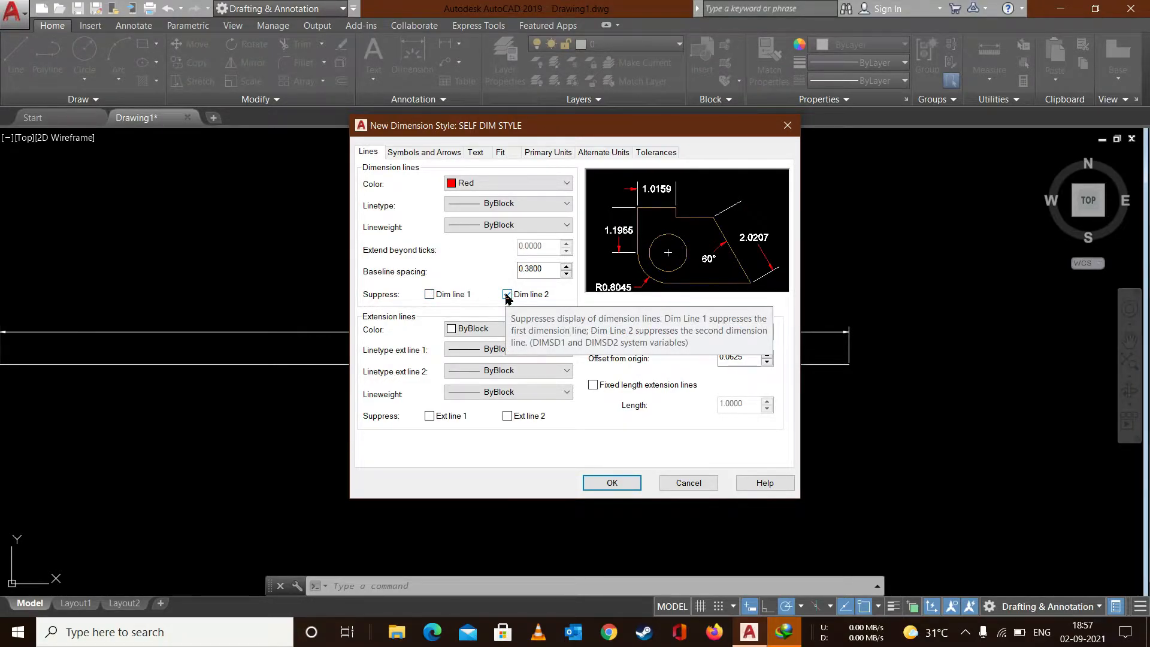
click(453, 295)
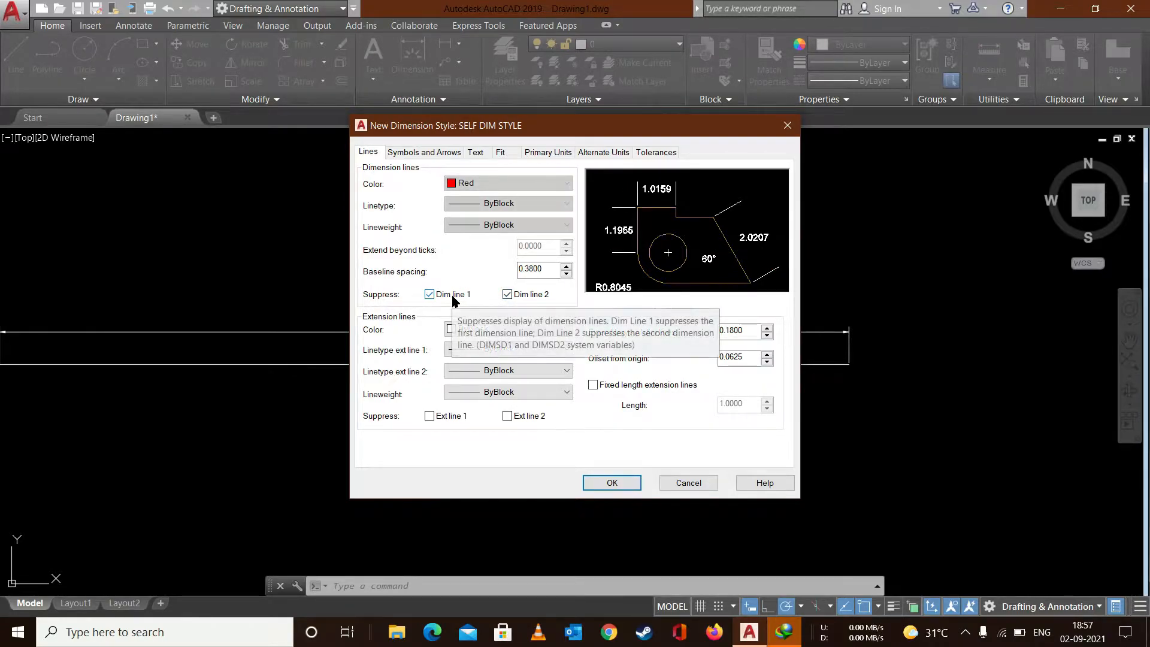
click(453, 296)
click(515, 297)
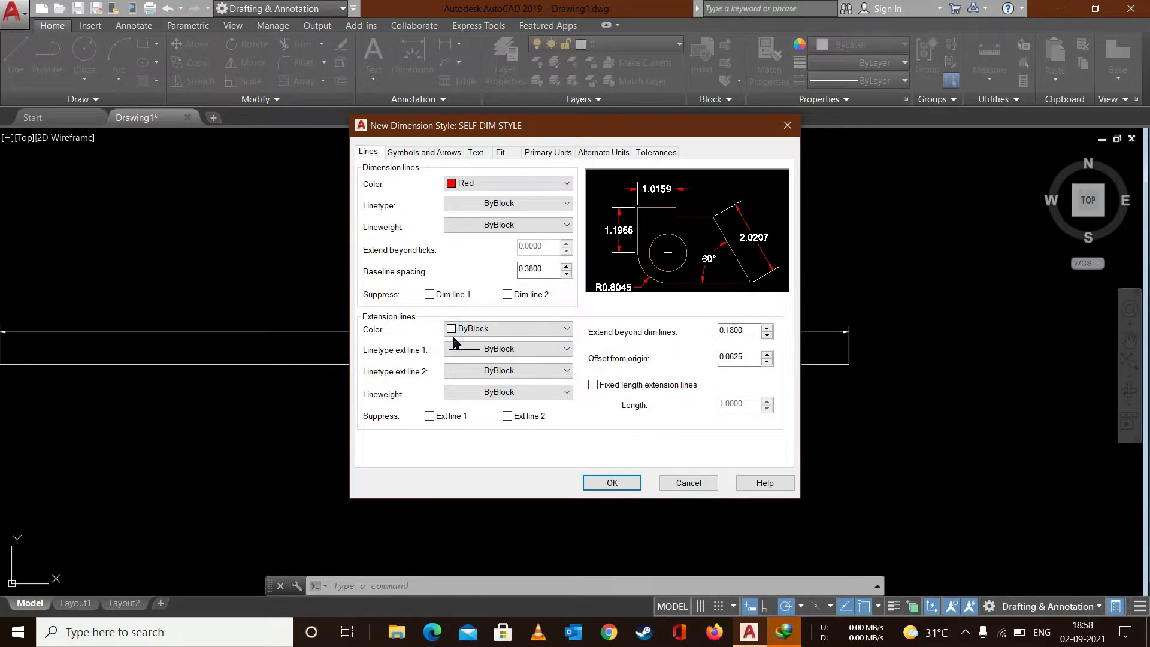
Step: Set the extension lines' color to Green and choose ByBlock as the linetype of both extension lines
click(501, 330)
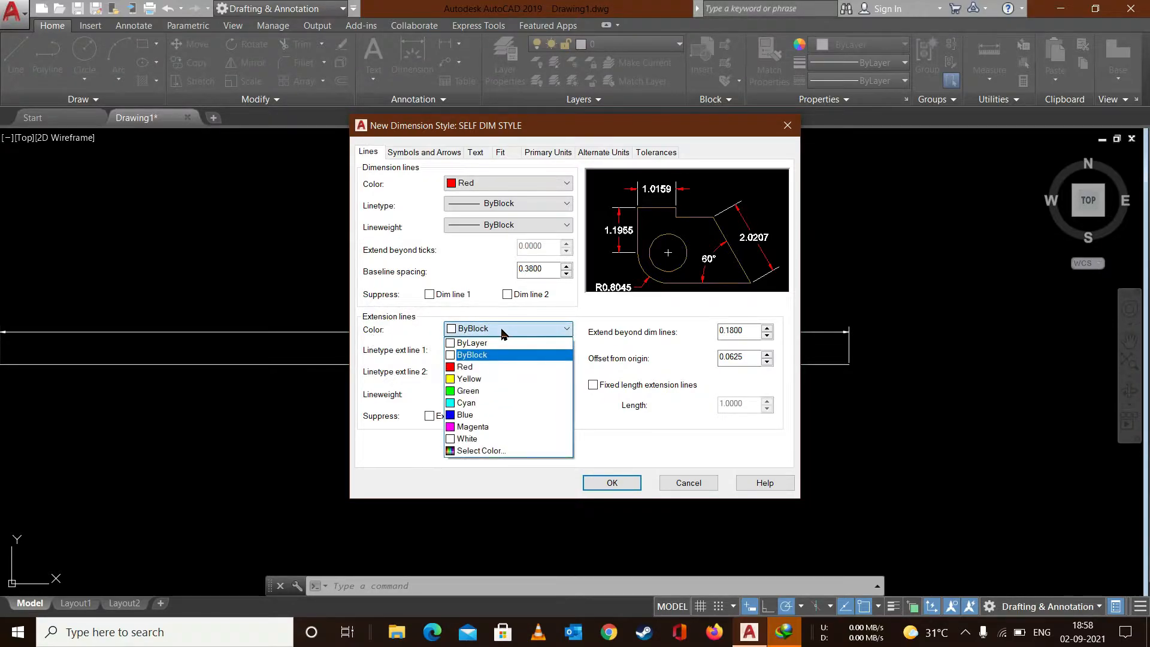
click(480, 391)
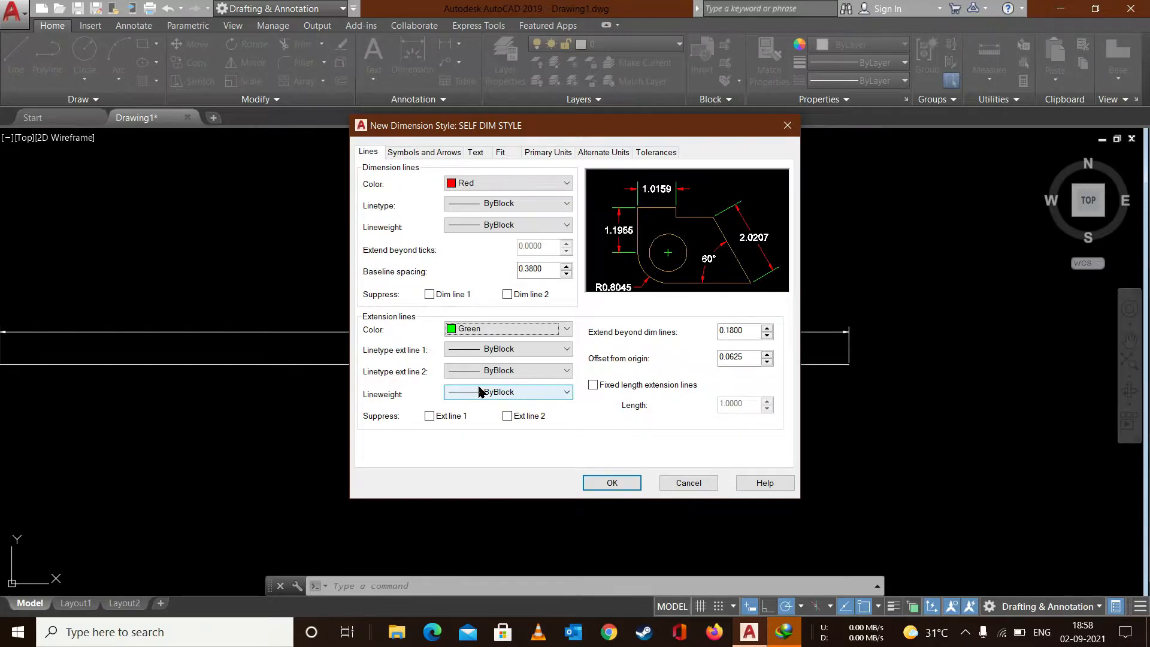
click(501, 356)
click(502, 358)
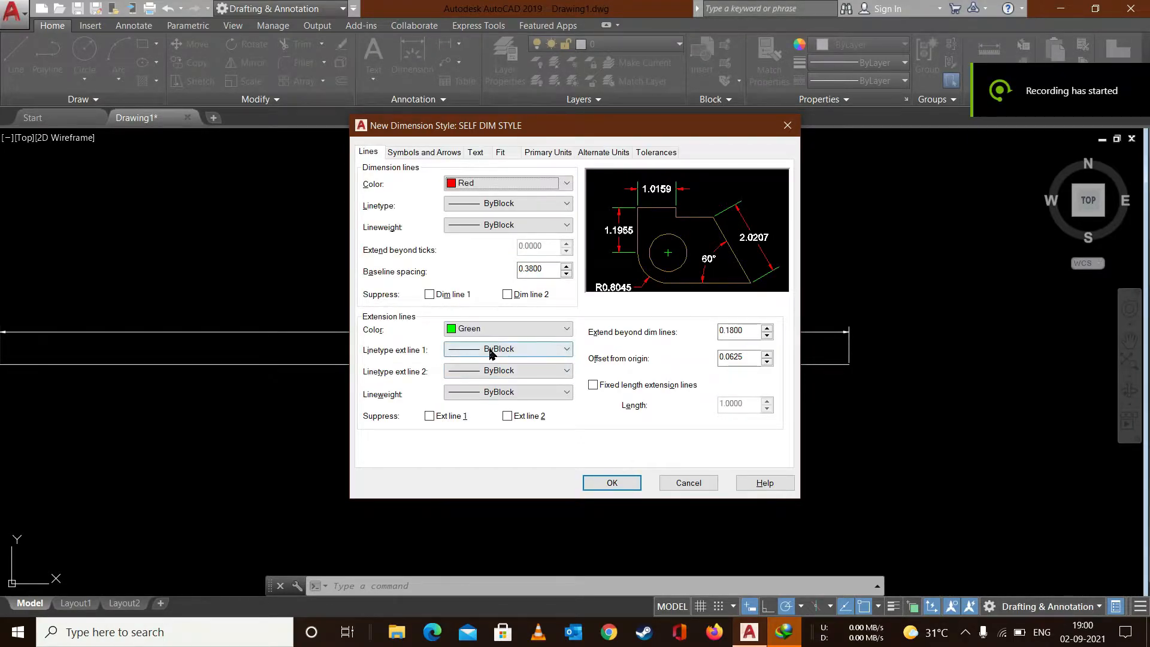
click(491, 354)
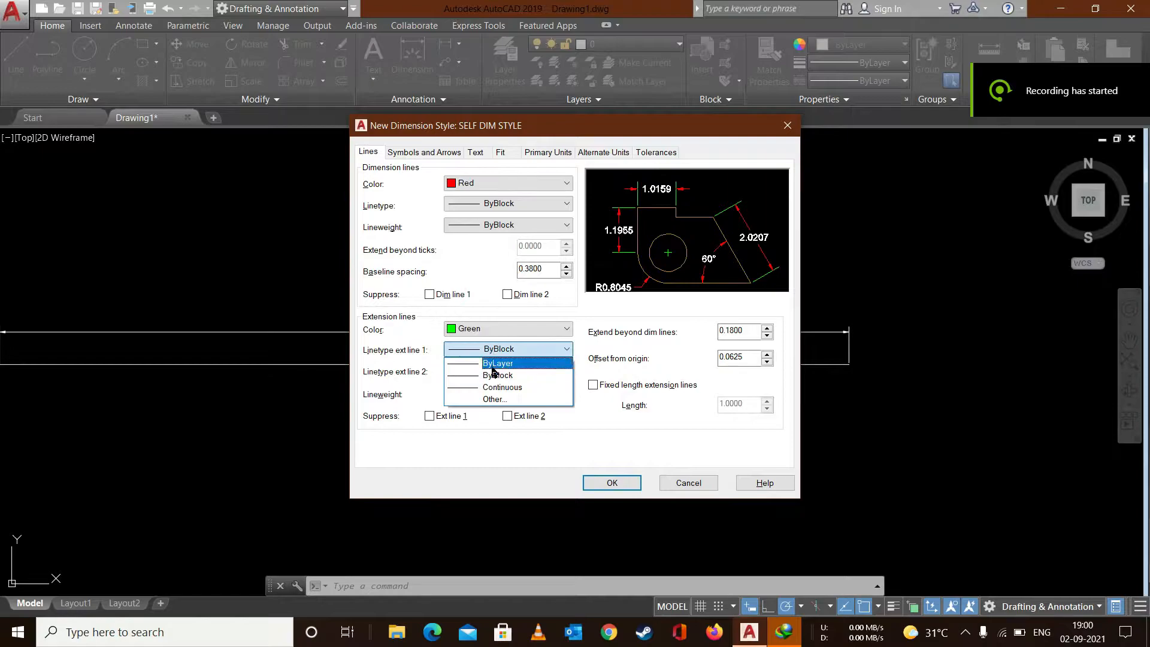
click(495, 375)
click(497, 371)
click(495, 396)
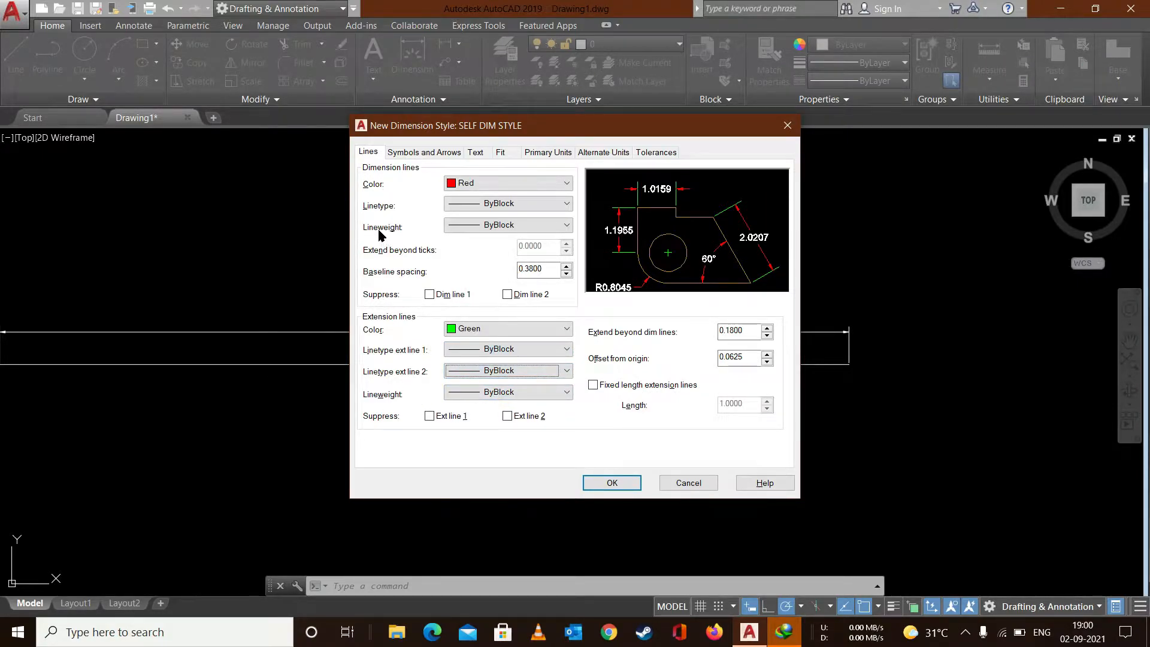
Step: Preview suppressing Ext line 1 and Ext line 2, and leave both extension lines unsuppressed
click(439, 417)
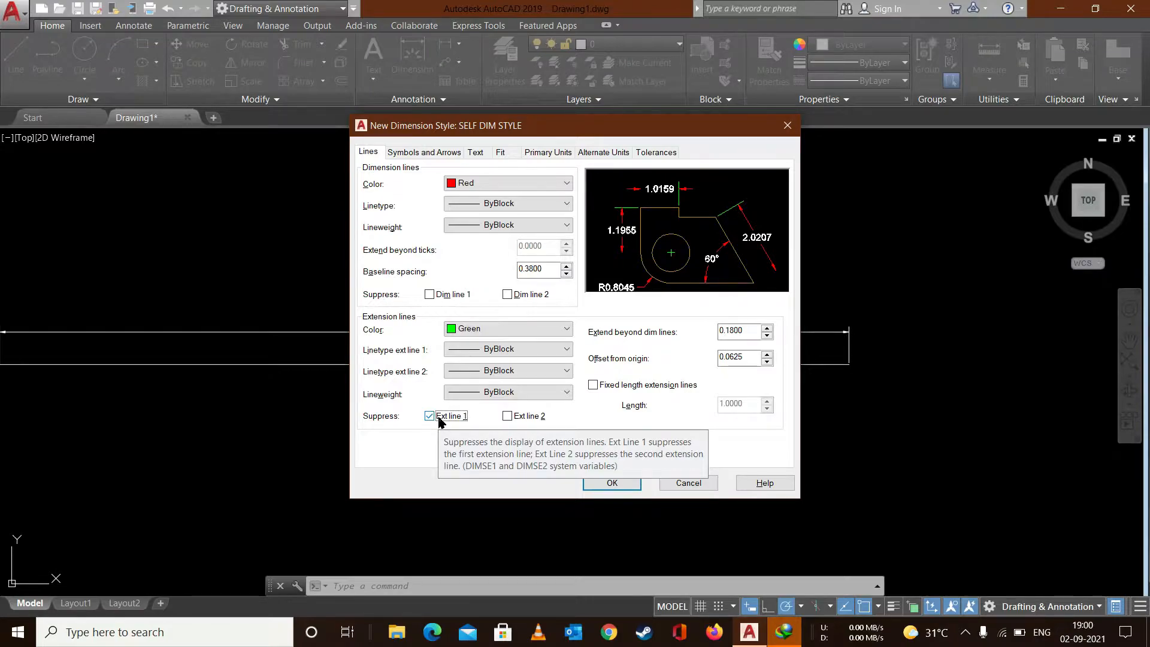
click(439, 417)
click(537, 420)
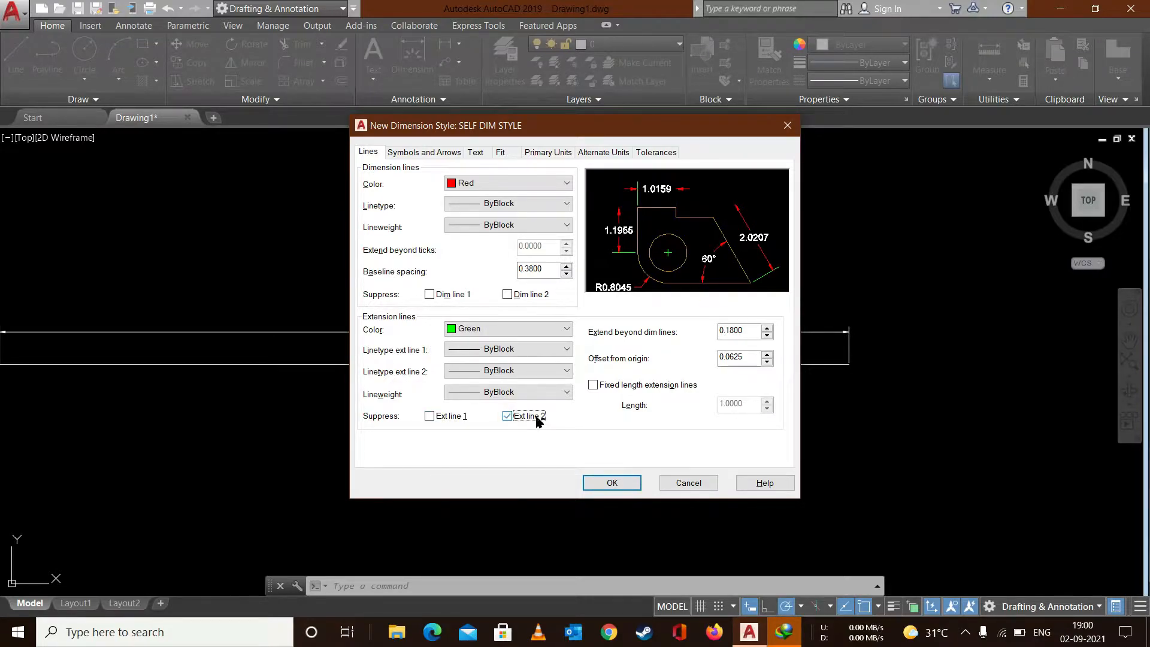
click(446, 419)
click(447, 419)
click(520, 420)
Step: Try 0.5 and 0.02 for how far extension lines extend beyond the dimension lines, and set it back to 0.18
drag(744, 332, 709, 336)
text(0.)
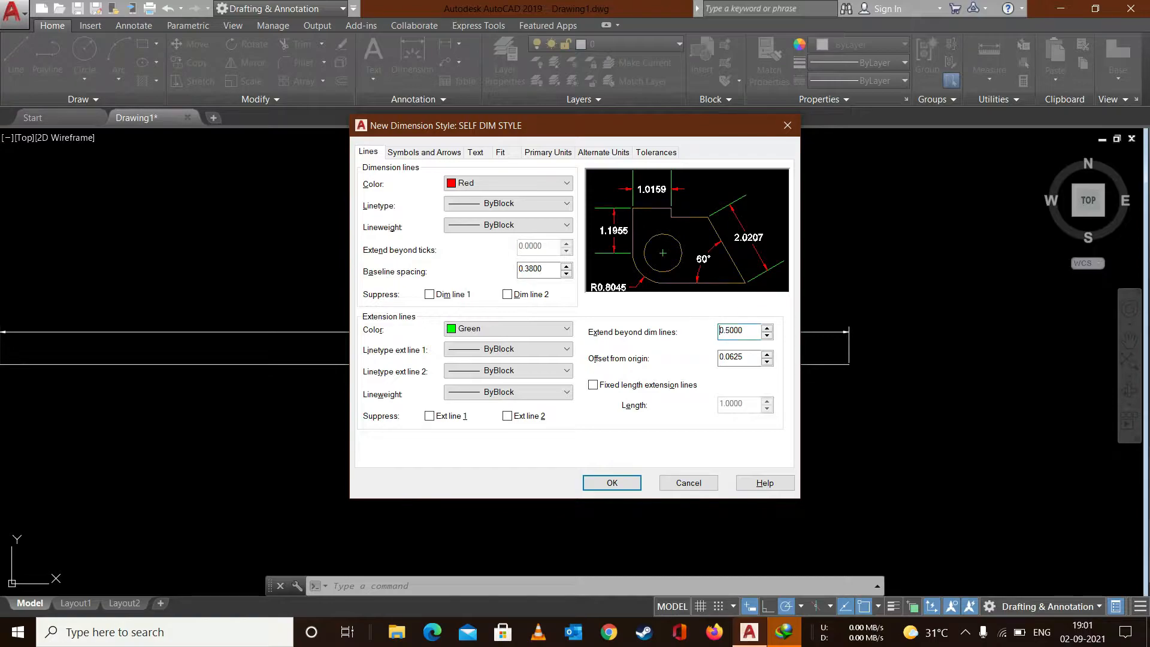
drag(749, 333, 700, 337)
text(0.)
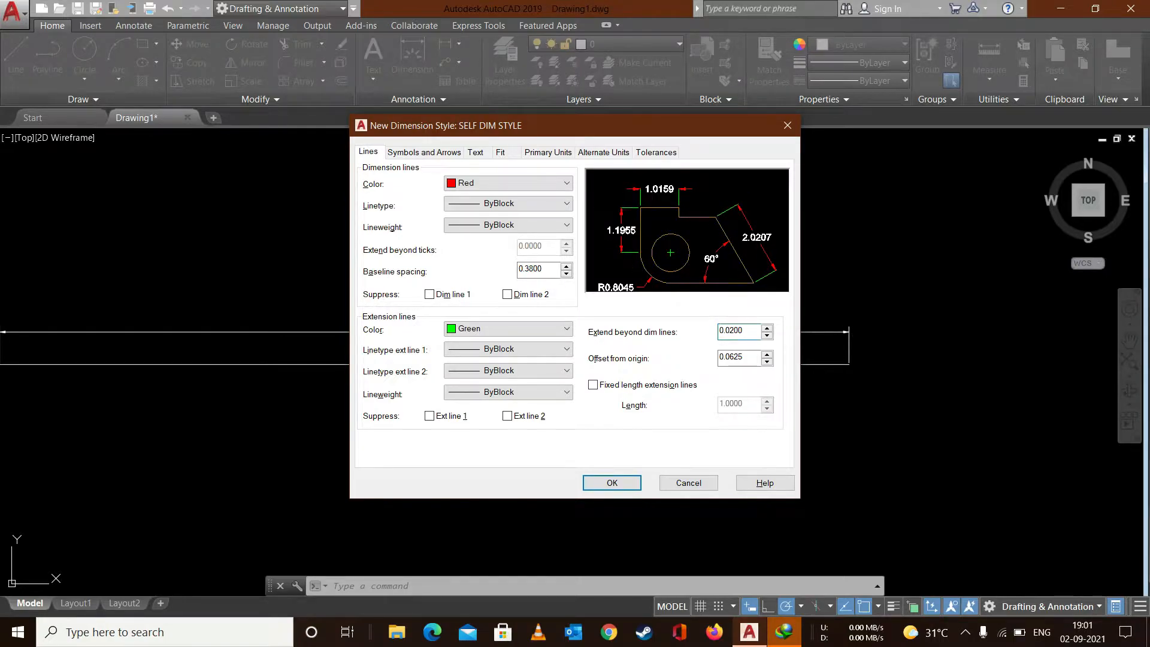
drag(755, 336, 697, 336)
text(0.18)
Step: Set the extension lines' offset from origin to 0.06
click(754, 359)
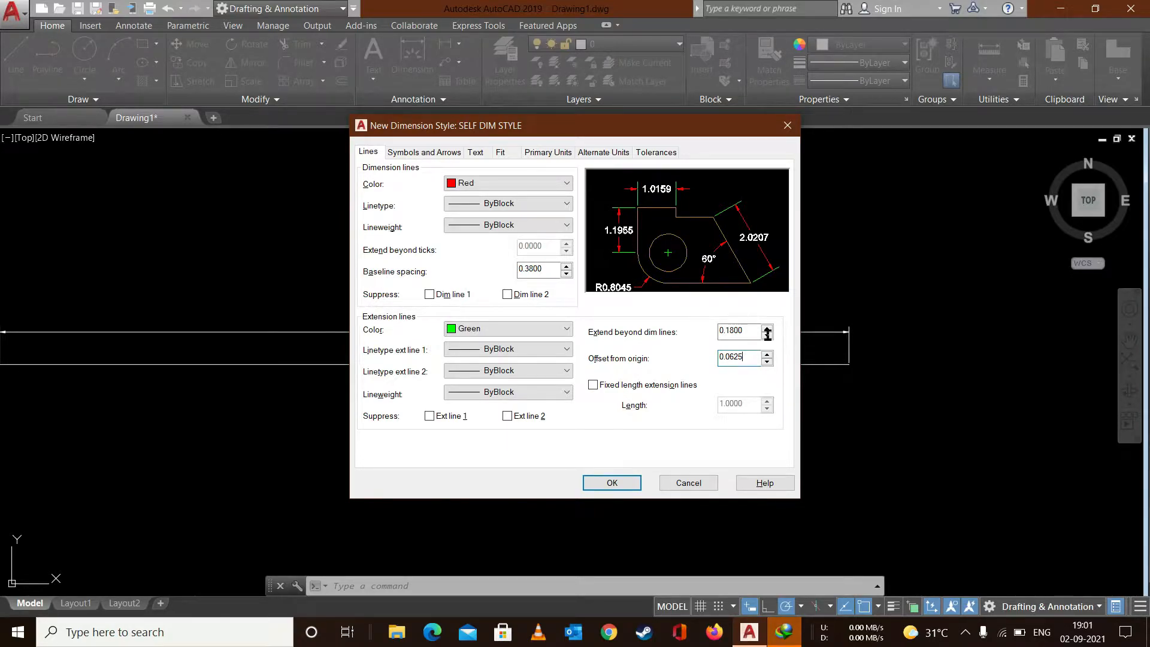
drag(751, 359, 713, 367)
text(0.)
drag(755, 363, 717, 362)
text(00)
Step: Enable fixed length extension lines and set their length to 2
click(630, 391)
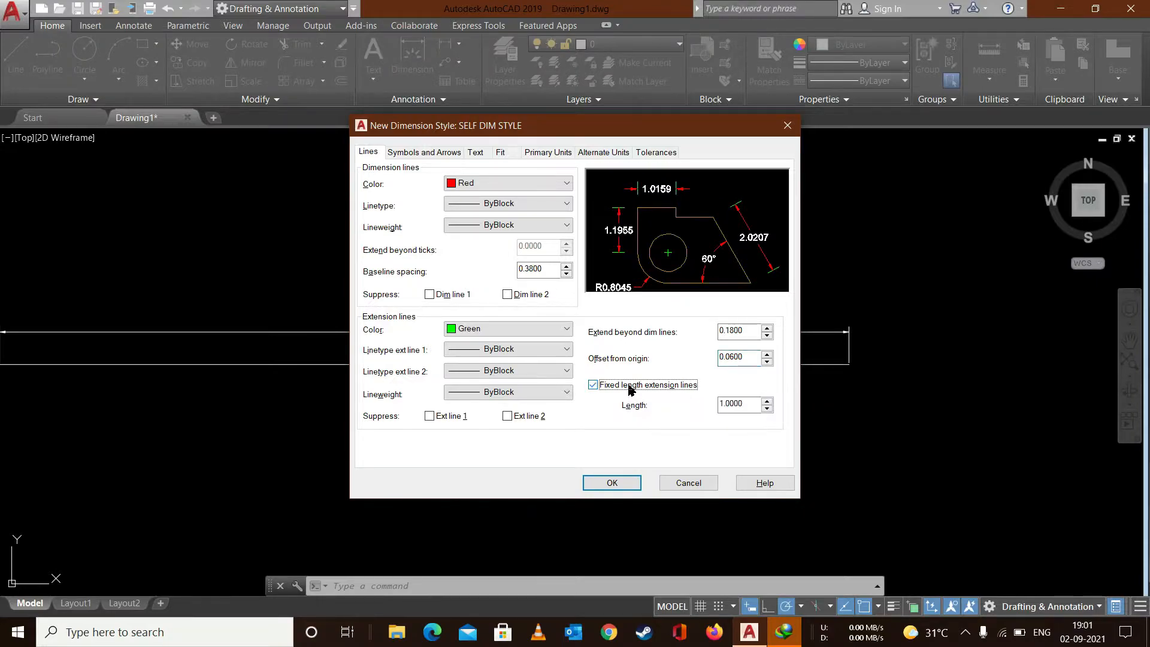
click(630, 390)
click(621, 389)
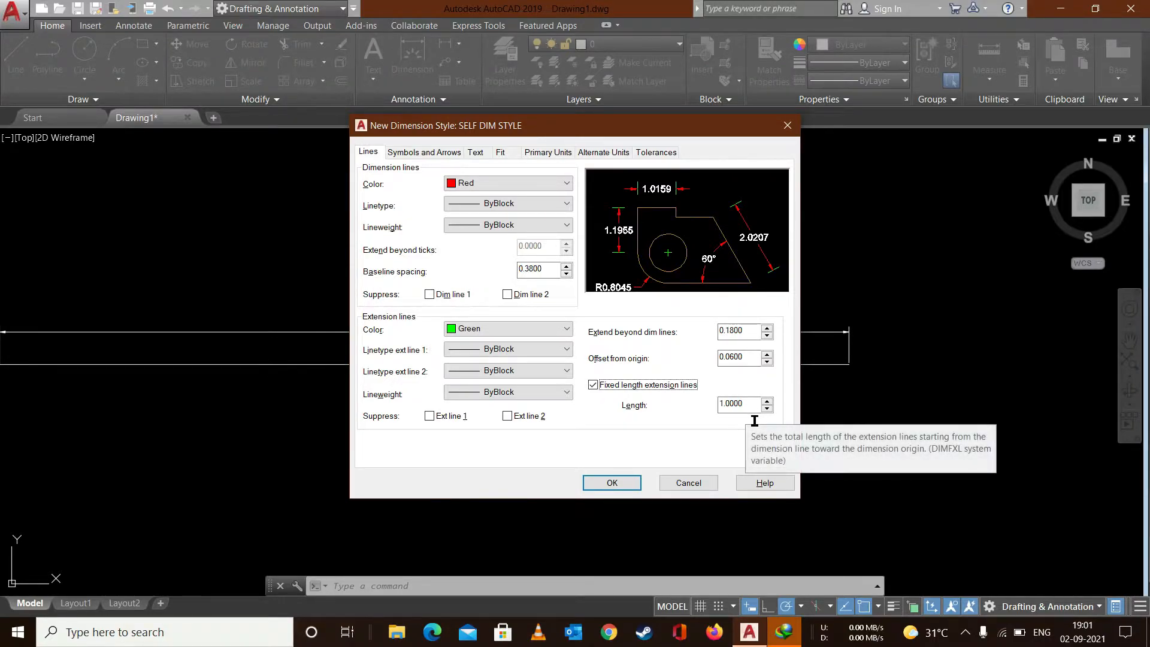
drag(759, 404, 694, 411)
text(2)
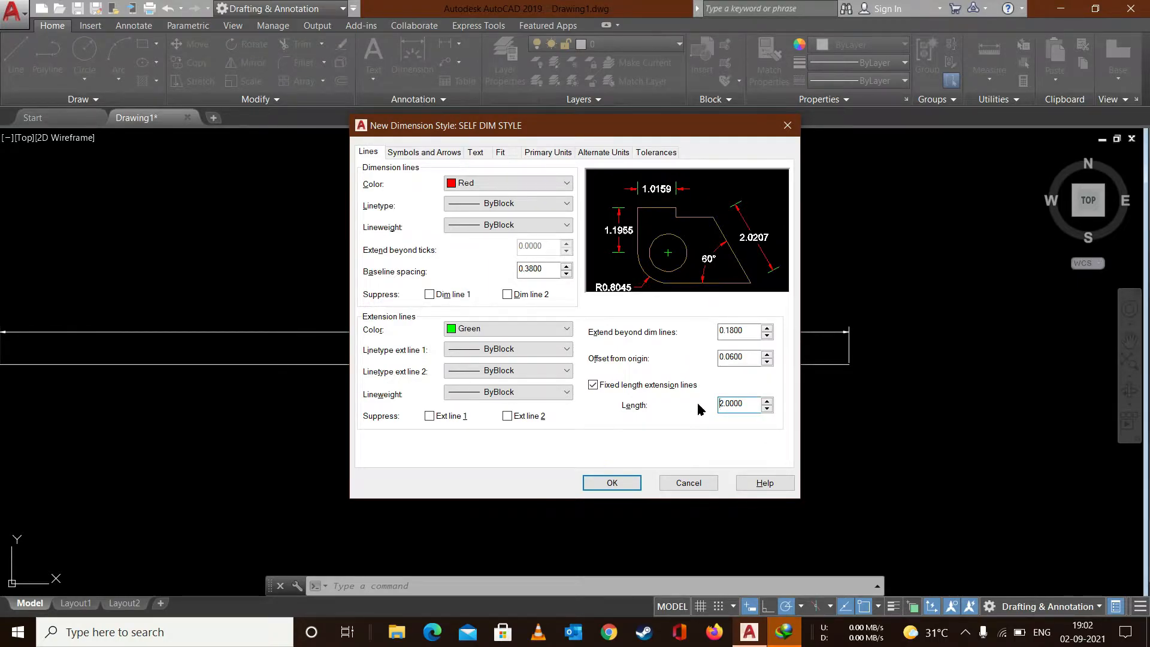
click(753, 359)
Step: Try a fixed extension line length of 5 and set the length to 1
drag(752, 405, 708, 406)
text(5.0000)
double_click(760, 410)
text(1)
Step: Set the first arrowhead of the dimension style to Architectural tick
click(422, 154)
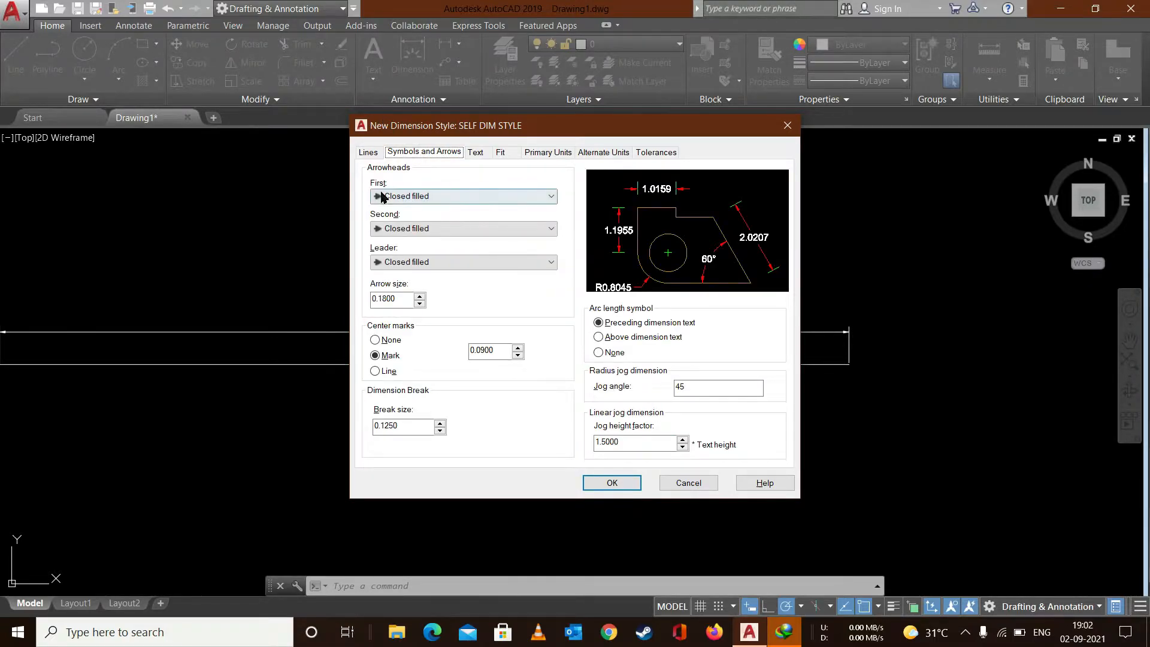
click(390, 197)
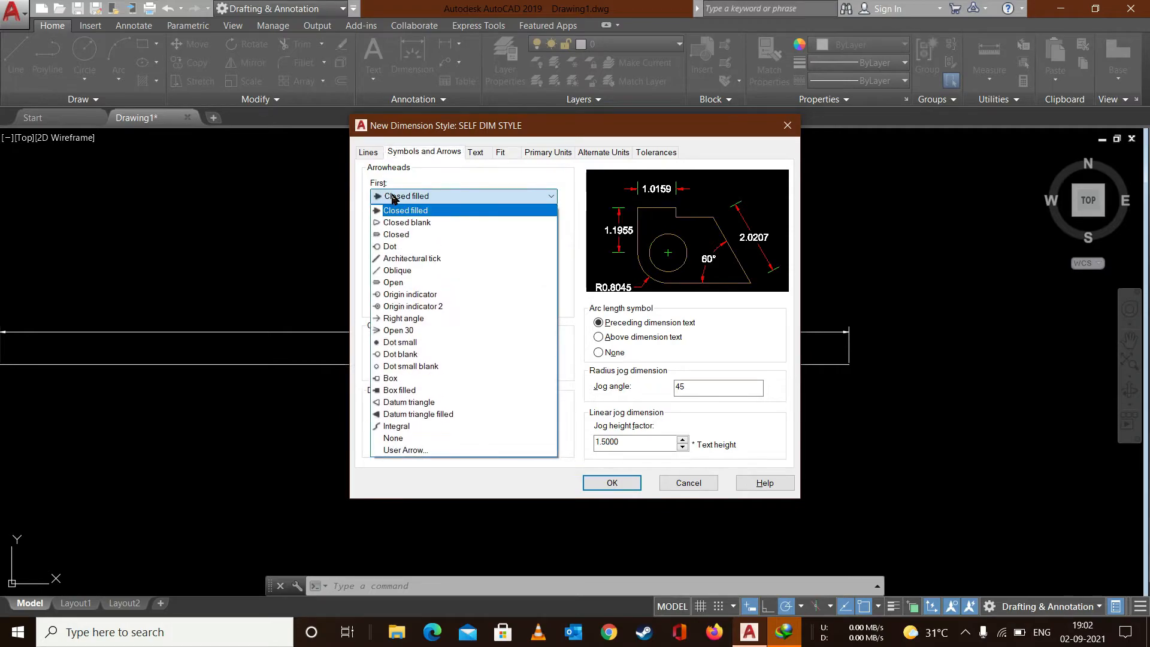
click(414, 261)
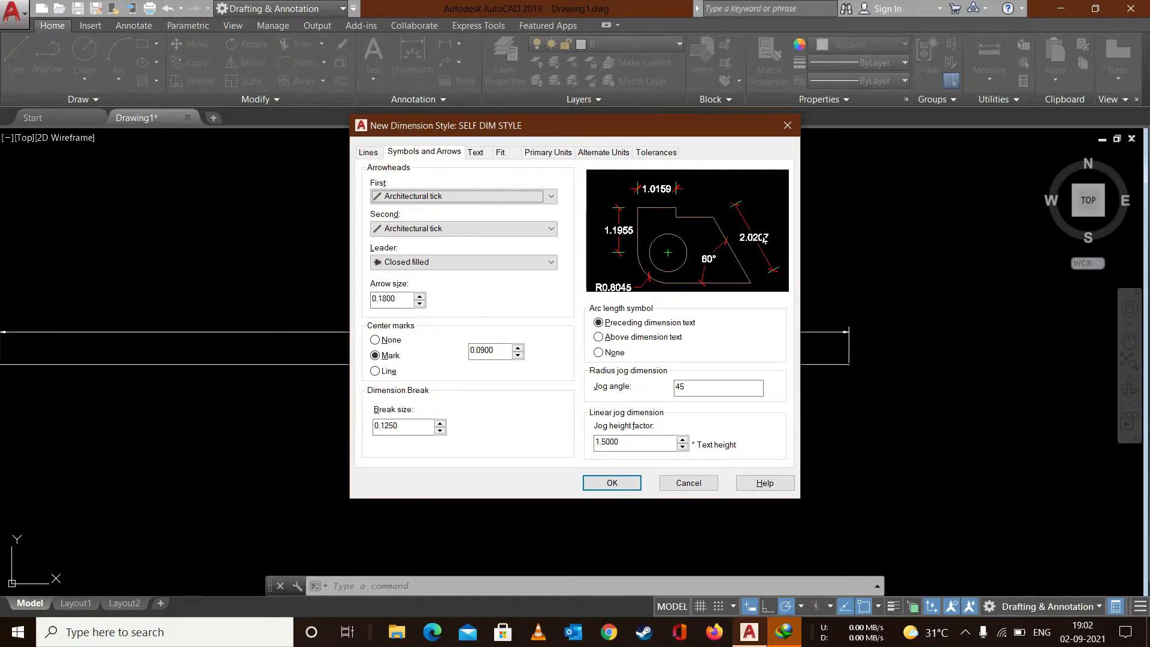
Step: Try Dot as the second arrowhead and Closed filled as the first, and return both to Architectural tick
click(404, 228)
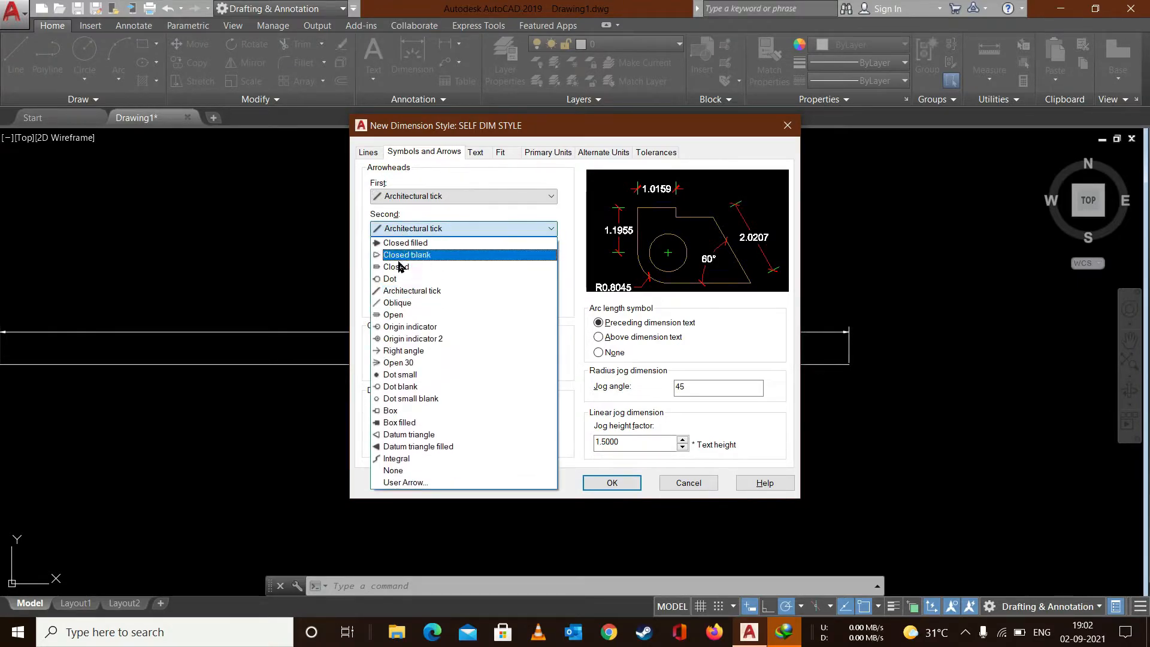
click(400, 279)
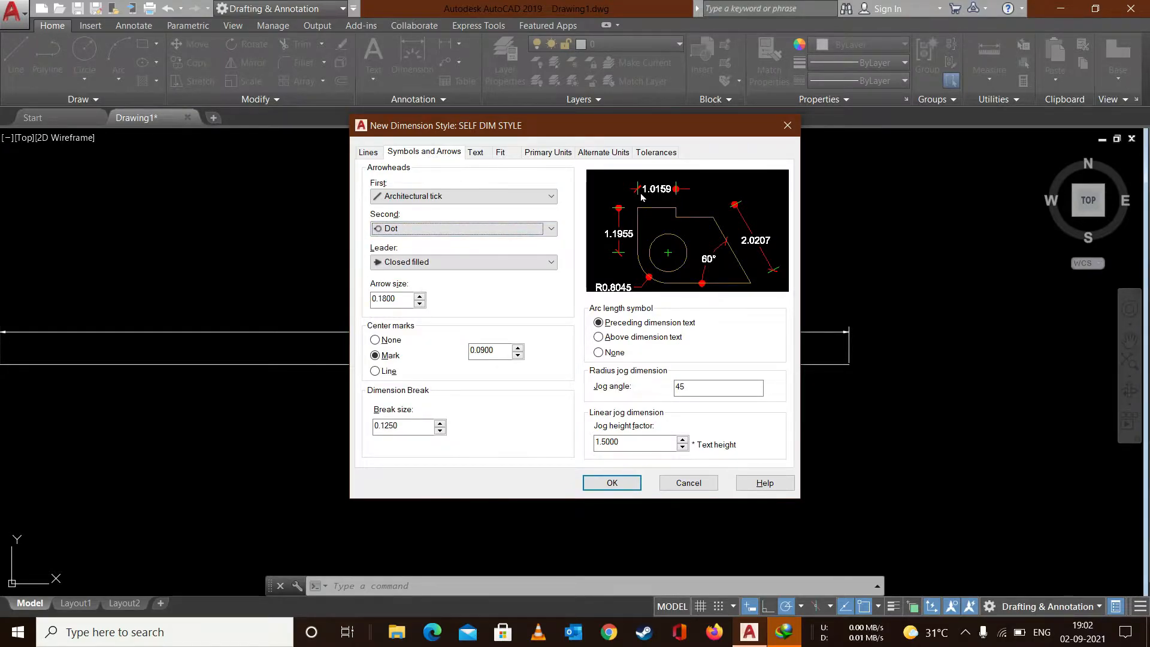
click(424, 196)
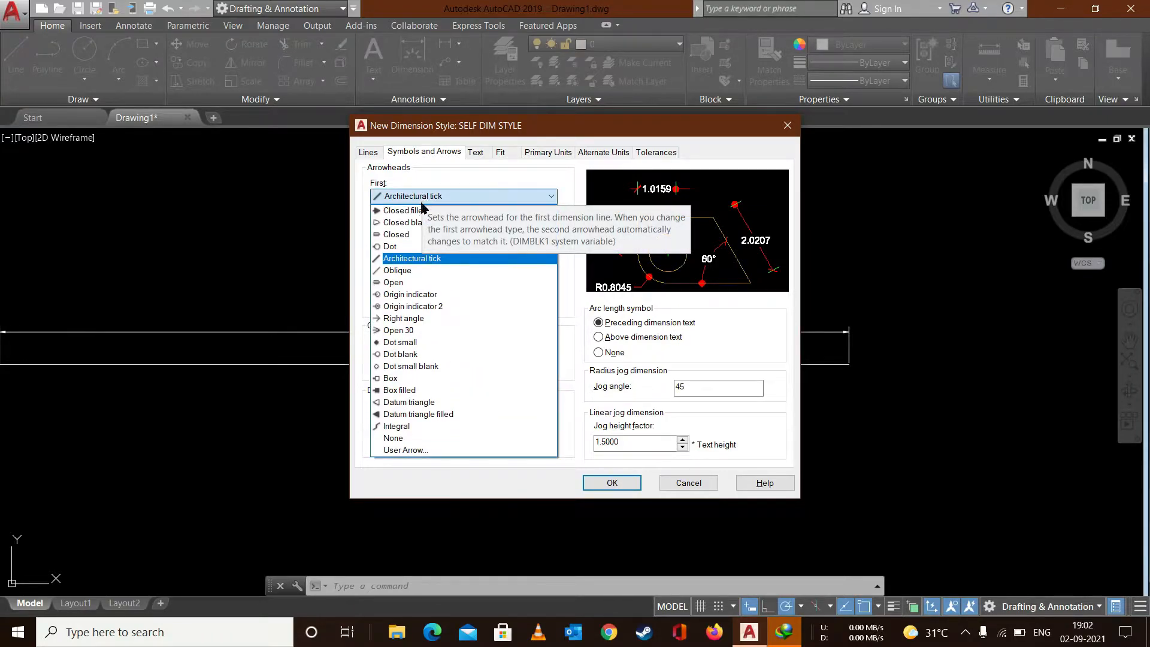
click(423, 211)
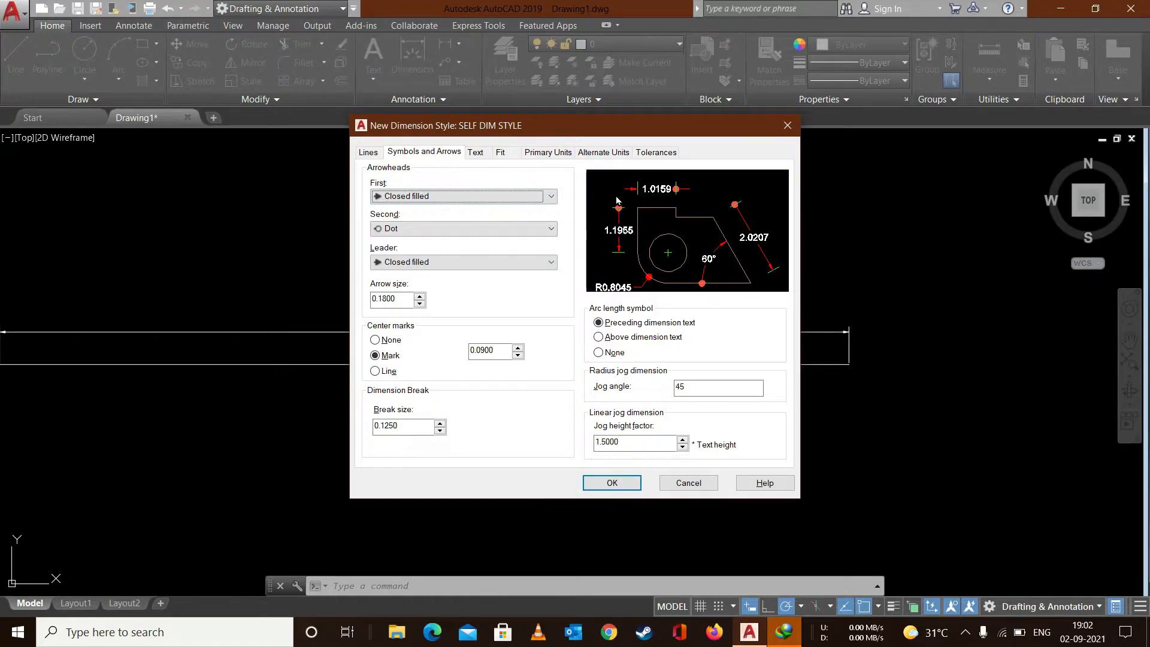
click(422, 197)
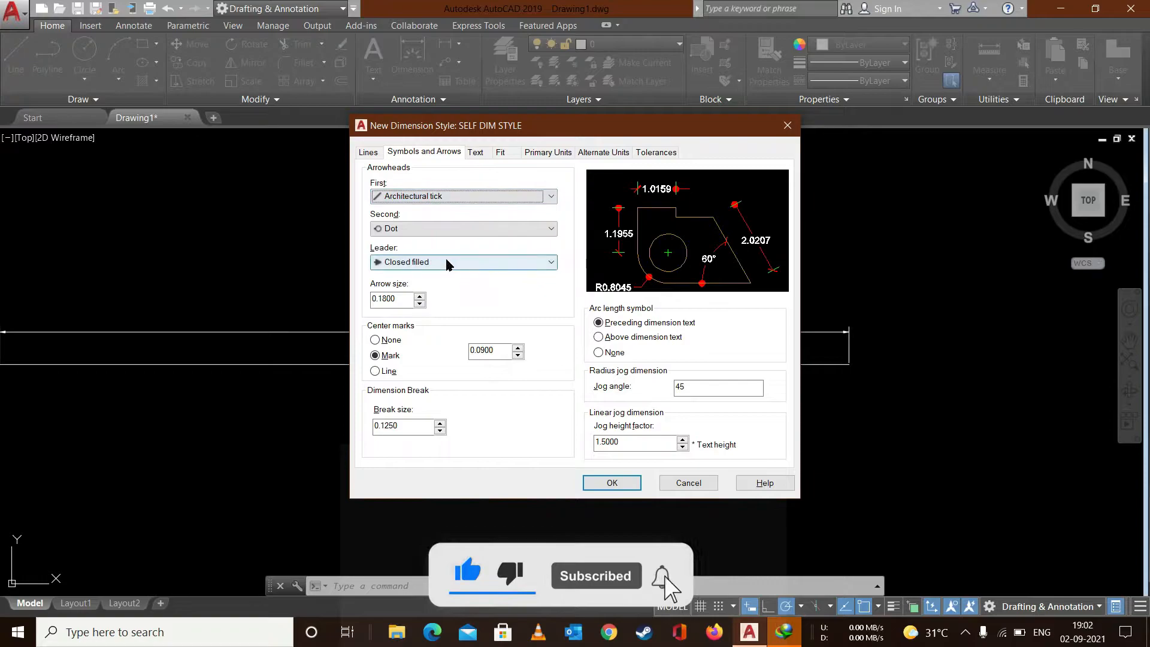
click(489, 228)
scroll(488, 233, up, 1)
click(447, 299)
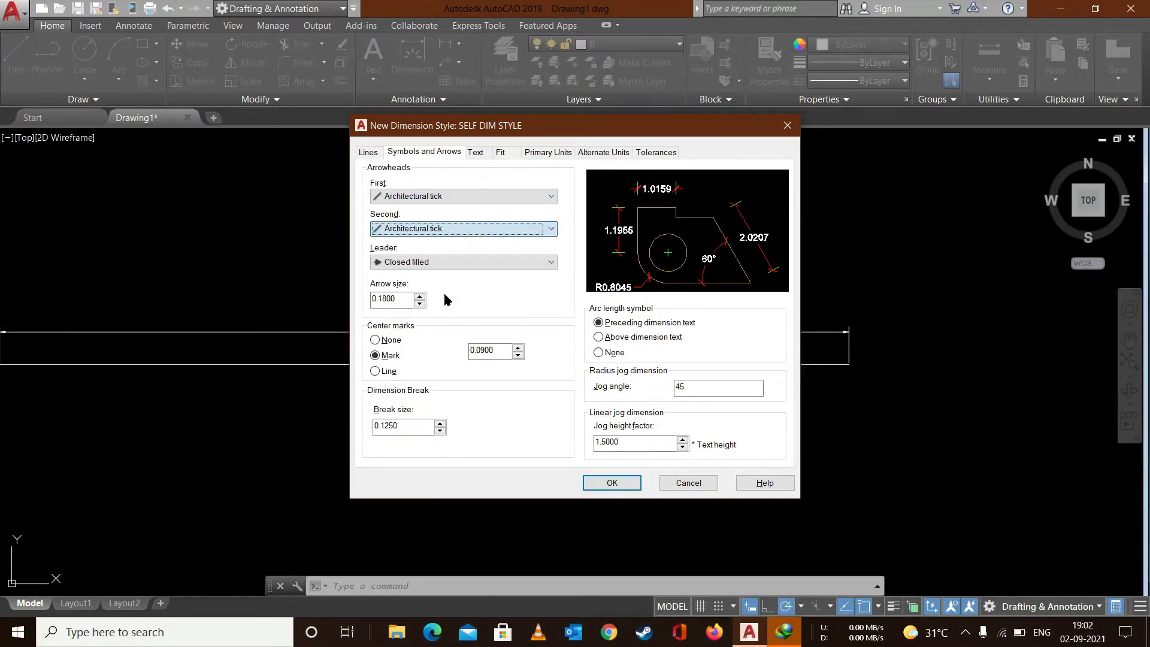
Step: Keep the leader arrowhead Closed filled, try an arrow size of 0.4, and set the arrow size to 0.2
click(473, 265)
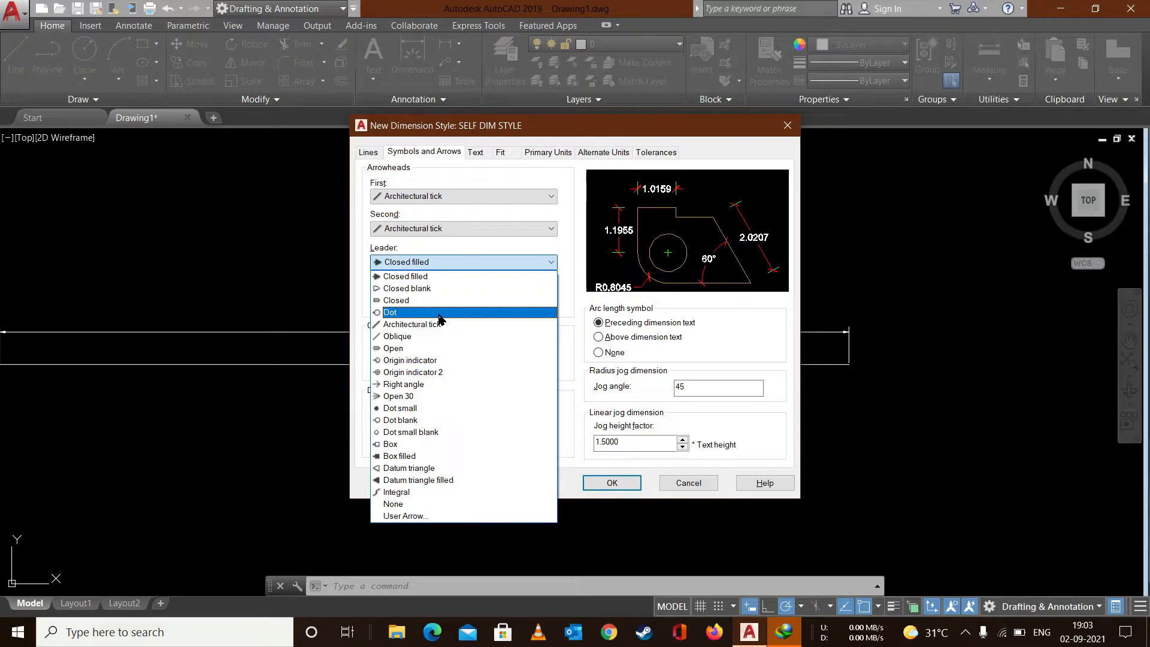
click(442, 244)
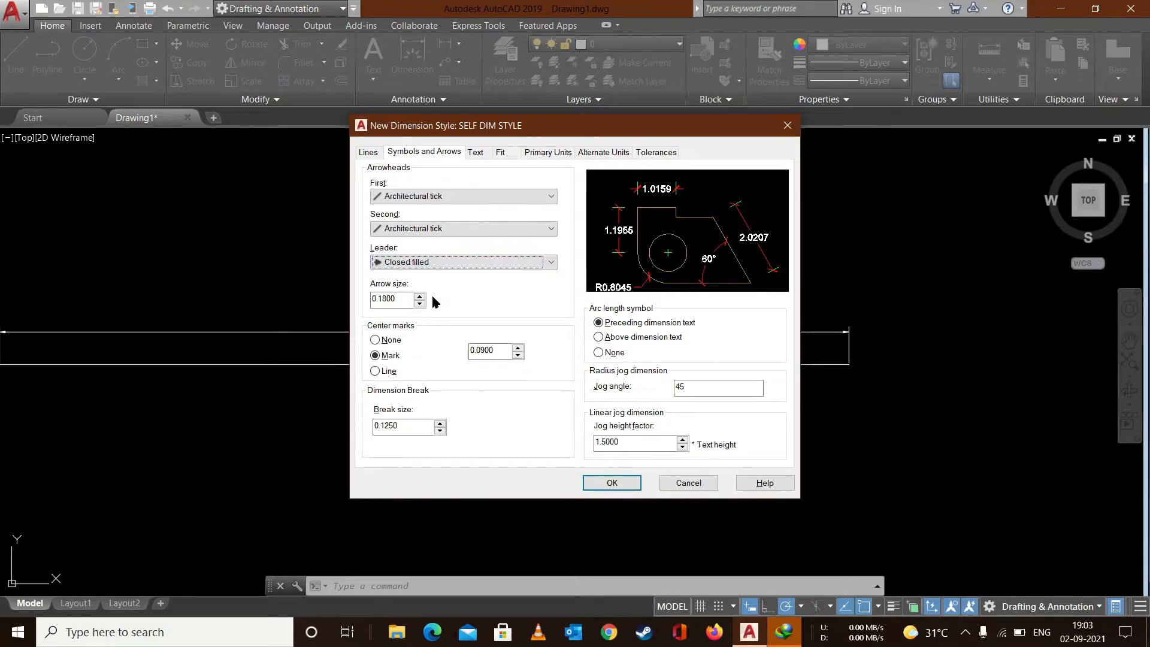
drag(411, 309, 350, 305)
text(0)
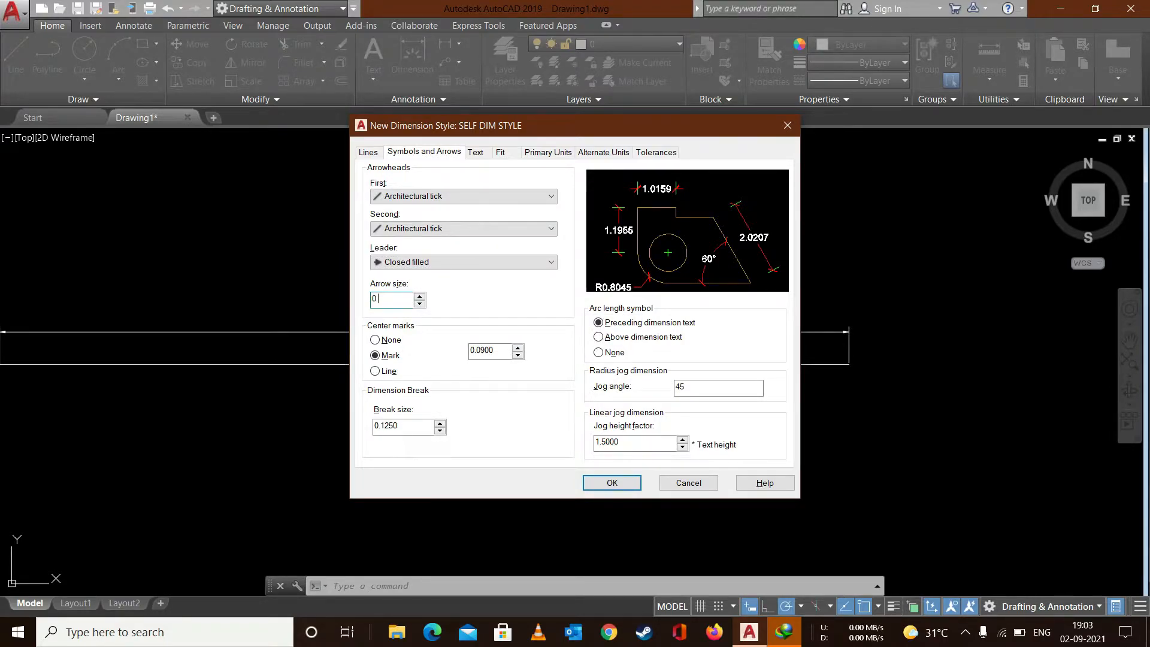
text(.4)
key(Tab)
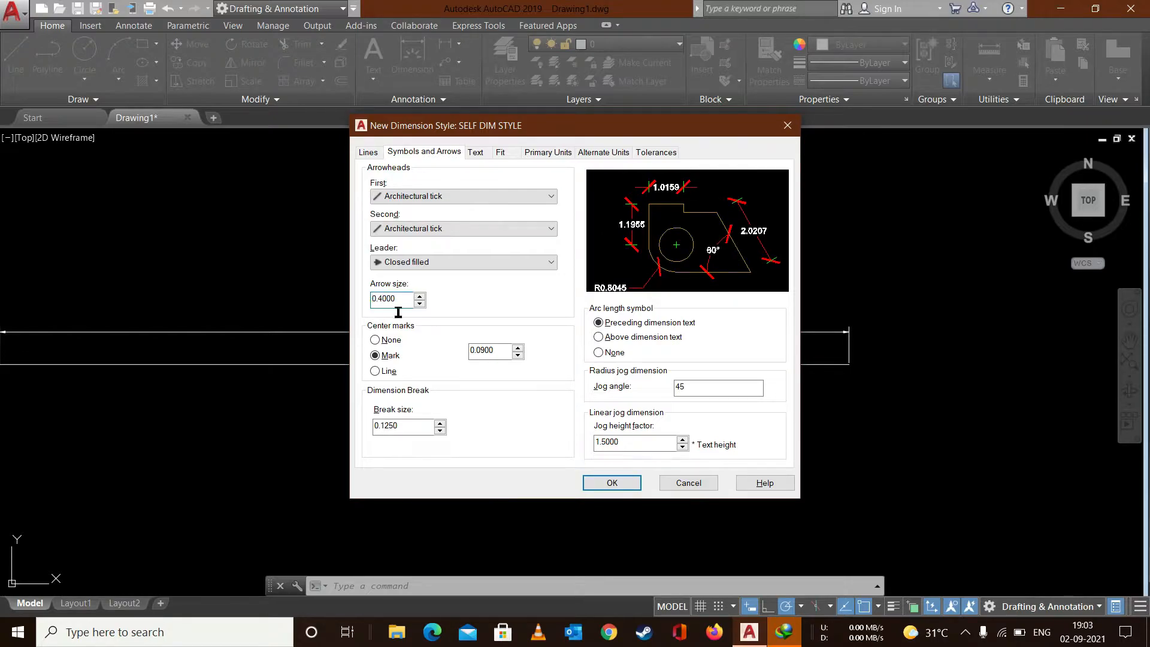
drag(408, 300, 317, 297)
text(0.2)
key(Tab)
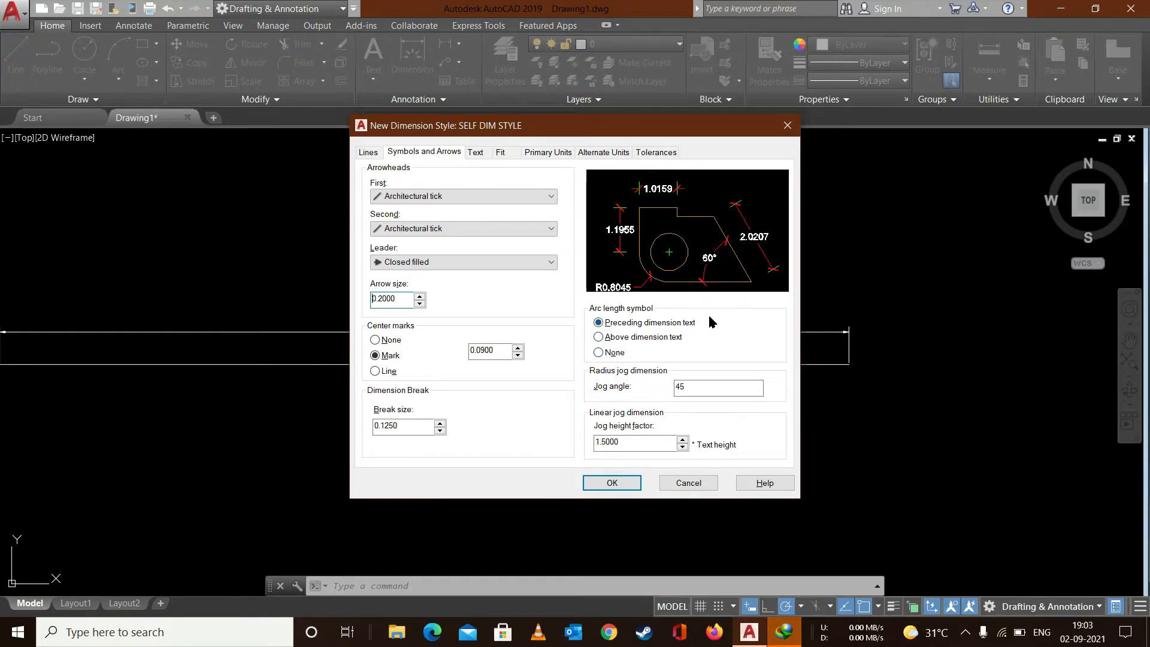
Step: Try placing the arc length symbol above the dimension text, and return it to preceding the dimension text
click(624, 338)
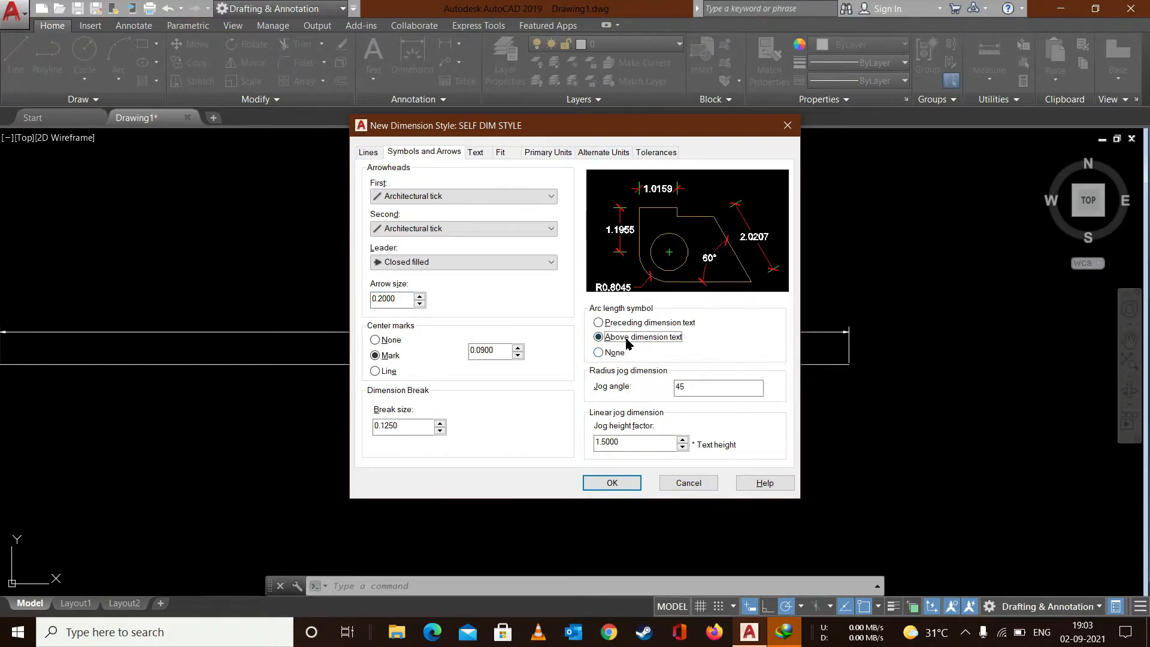
click(626, 324)
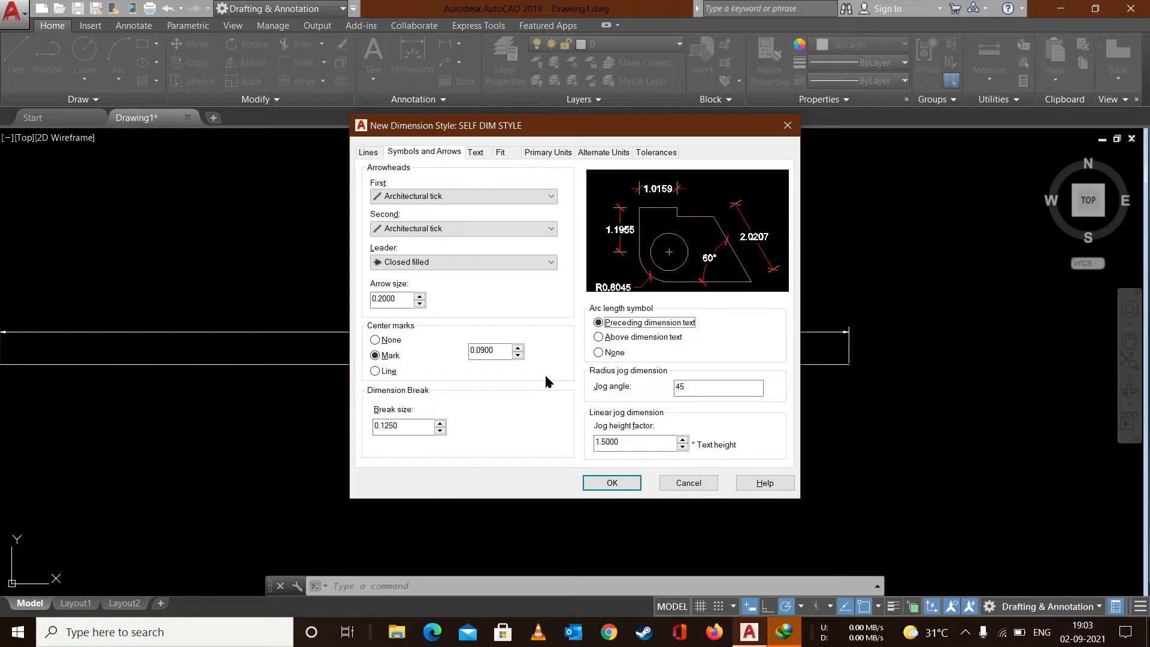
Step: Examine the text styles available to the dimension style and the font choices for the Standard text style, and close the text style settings
click(477, 153)
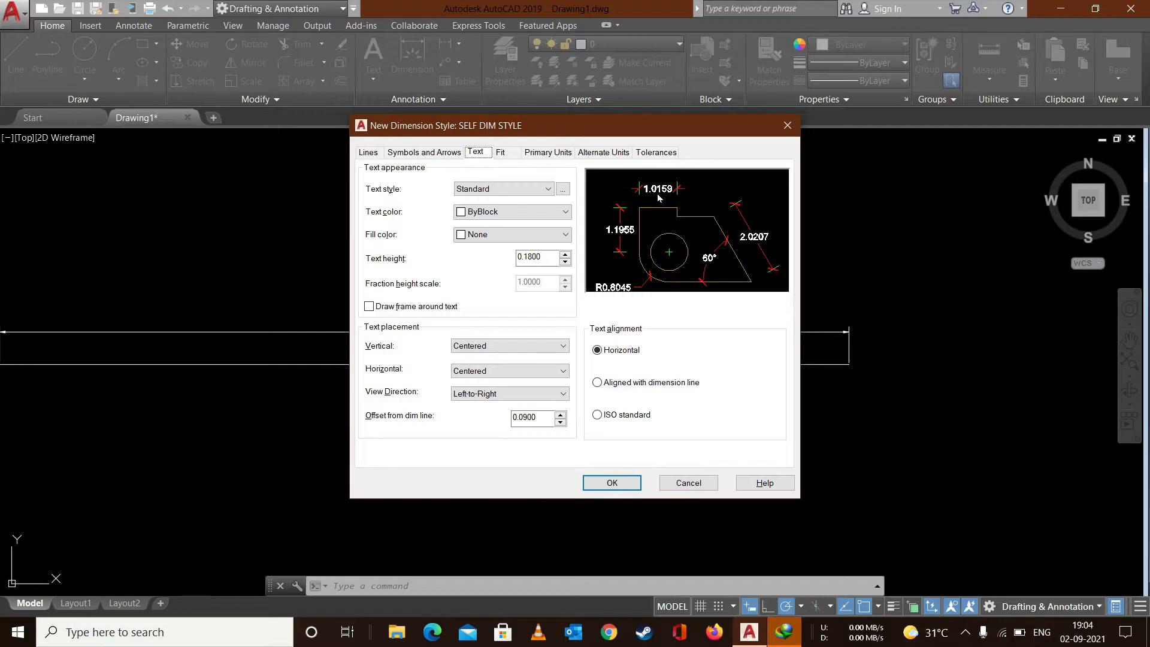
click(488, 191)
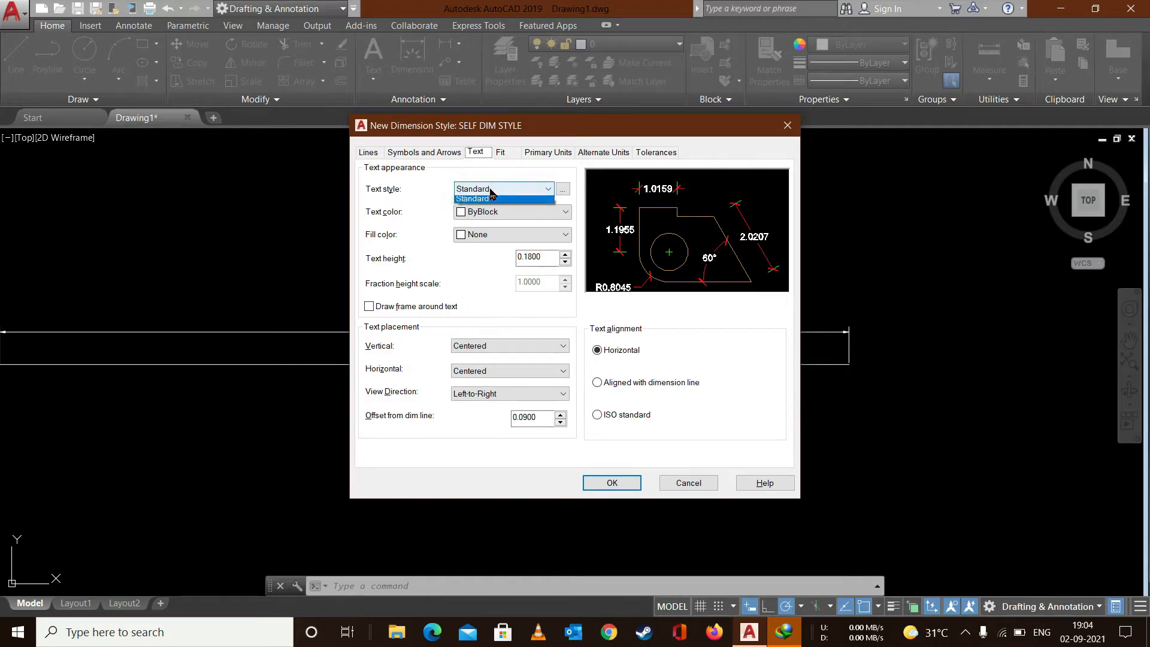
click(489, 191)
click(563, 189)
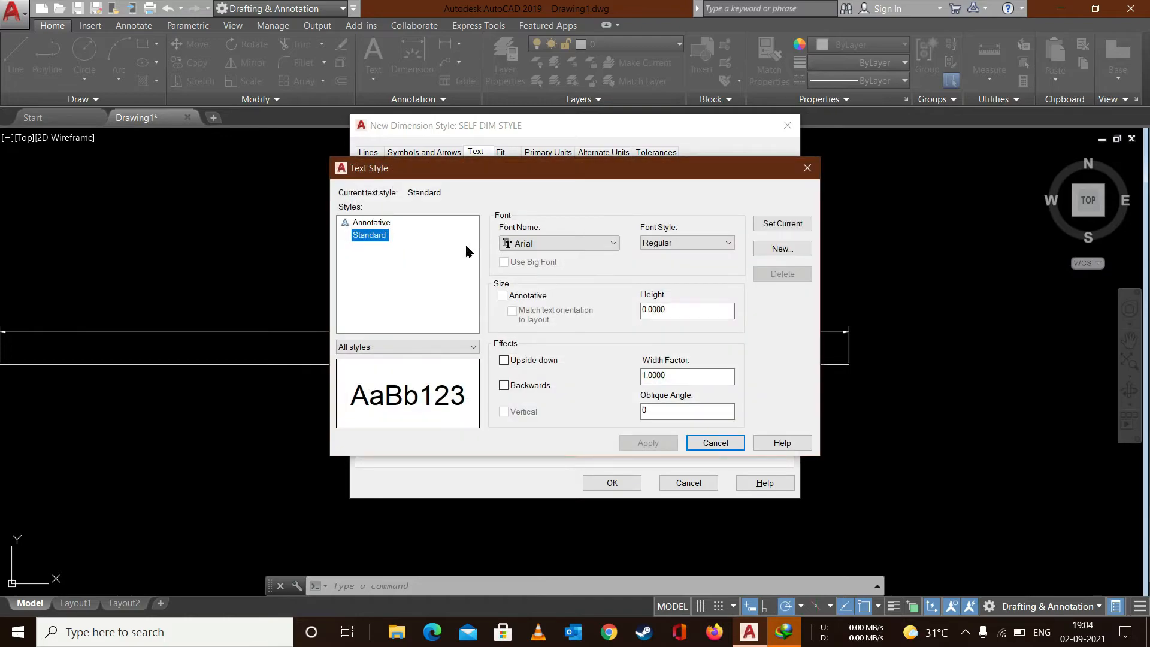
click(538, 244)
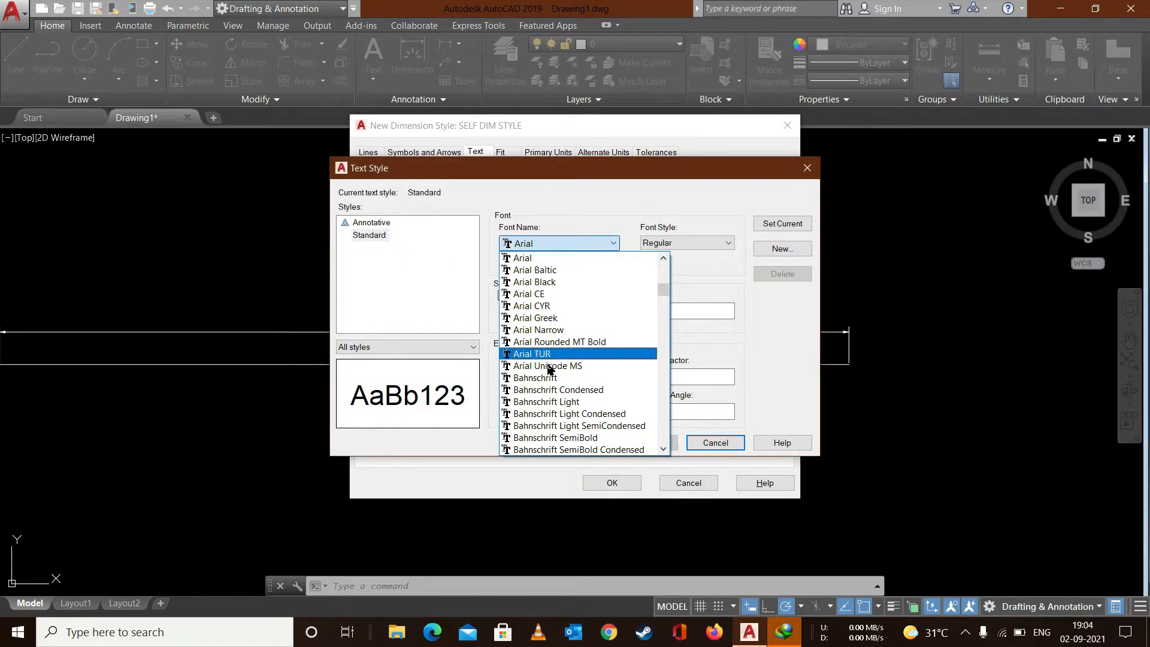
click(721, 444)
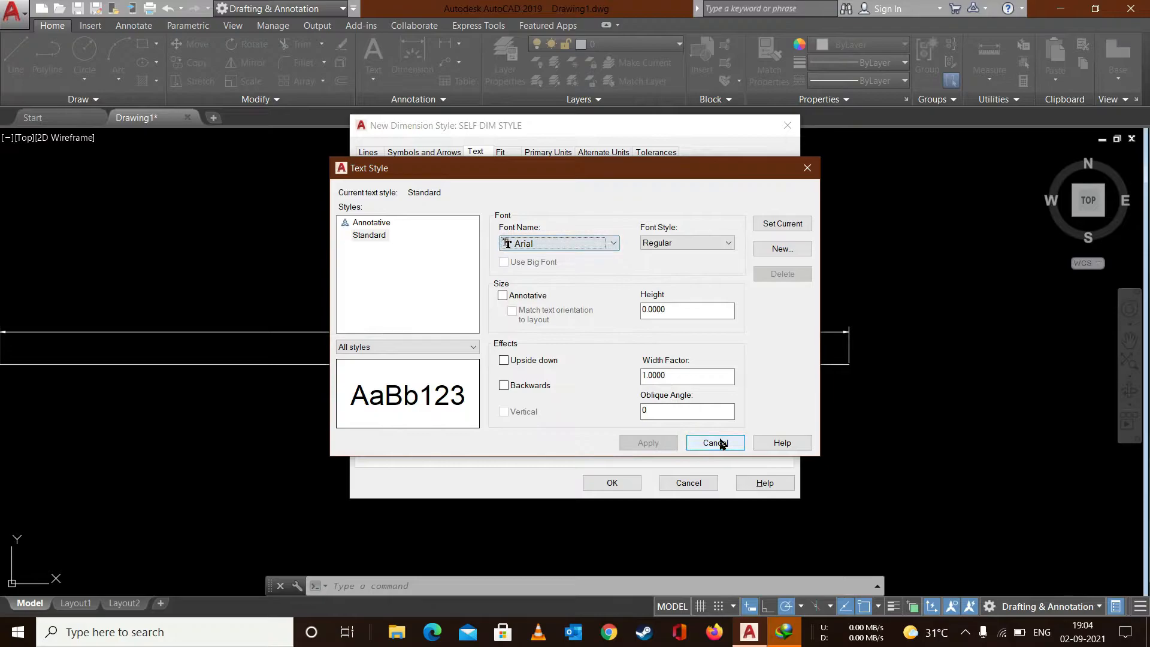
click(717, 443)
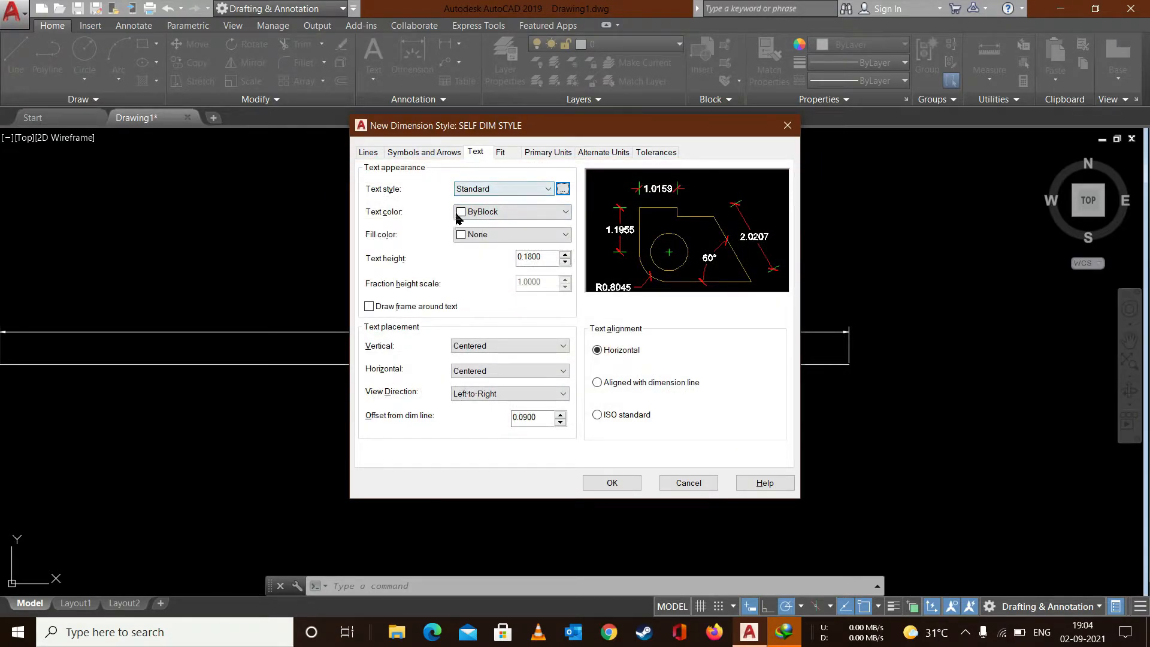
Step: Try Blue as the dimension text color and set it to Yellow
click(506, 213)
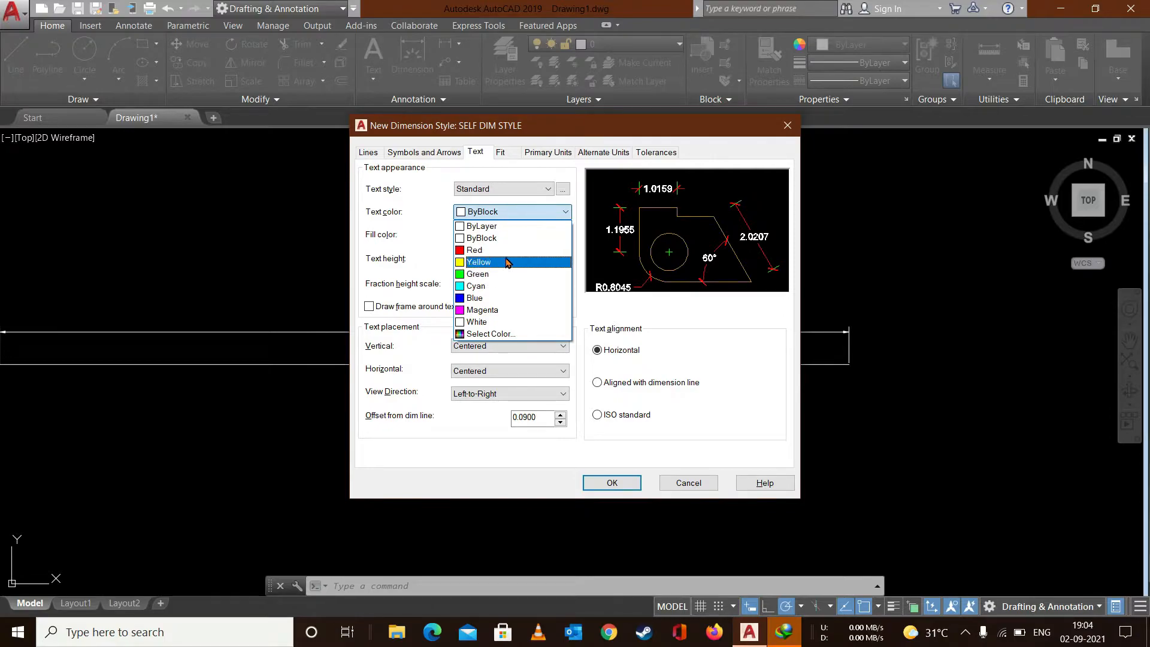
click(484, 297)
click(502, 216)
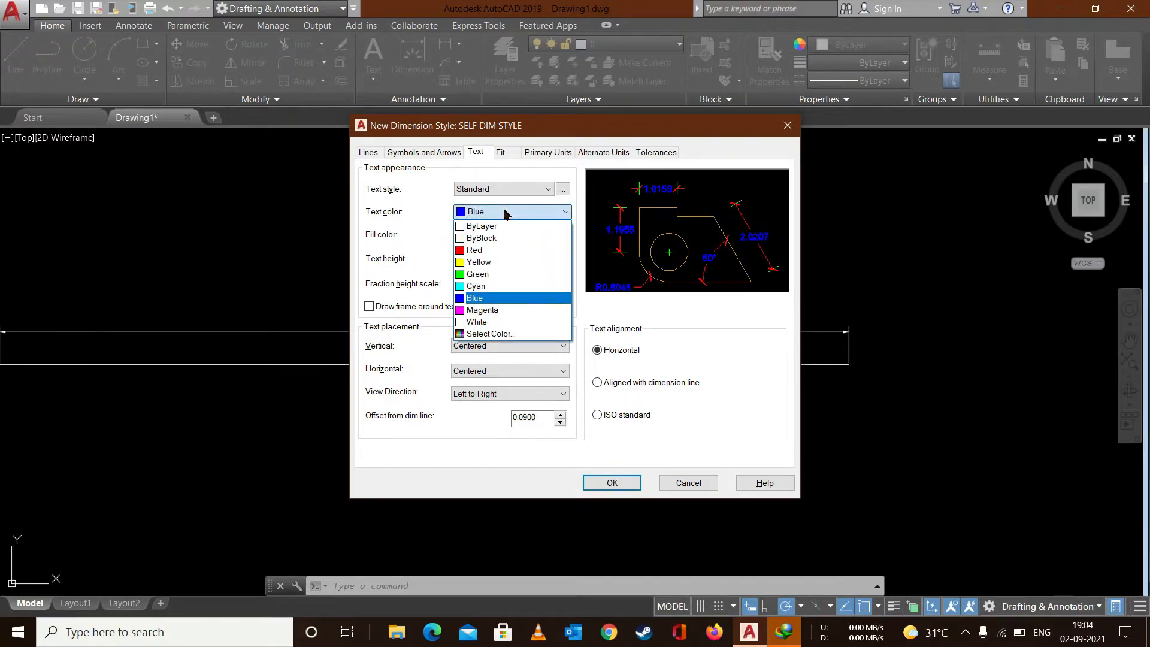
click(486, 263)
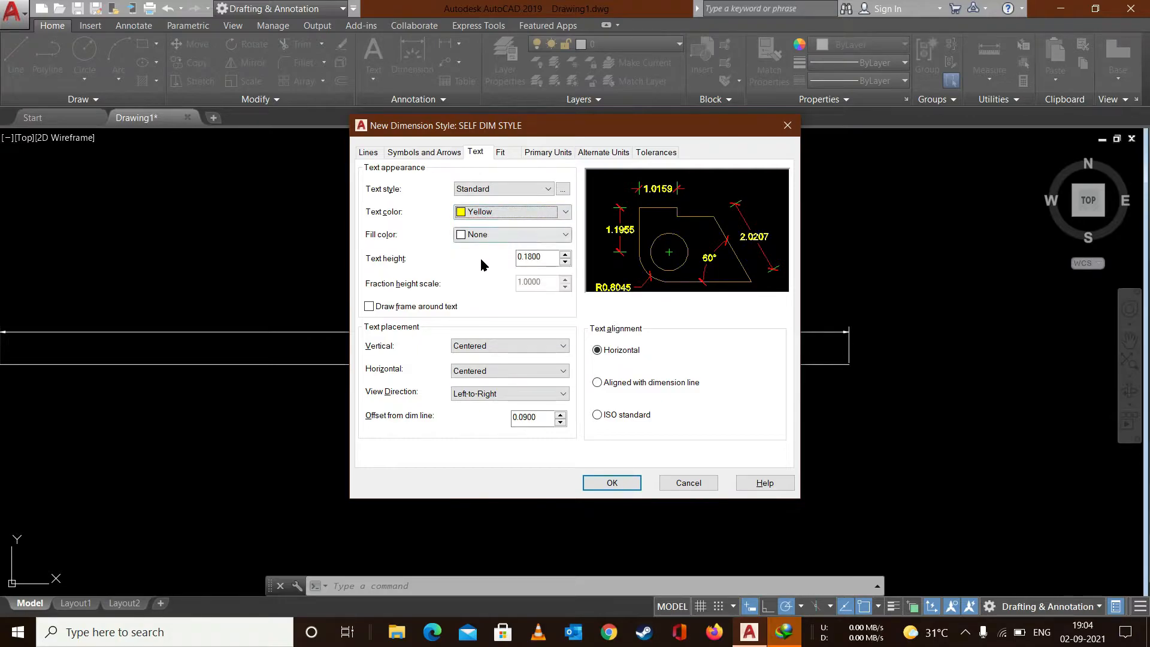
Step: Try Cyan and ByLayer as the dimension text fill color, and return it to None
click(470, 237)
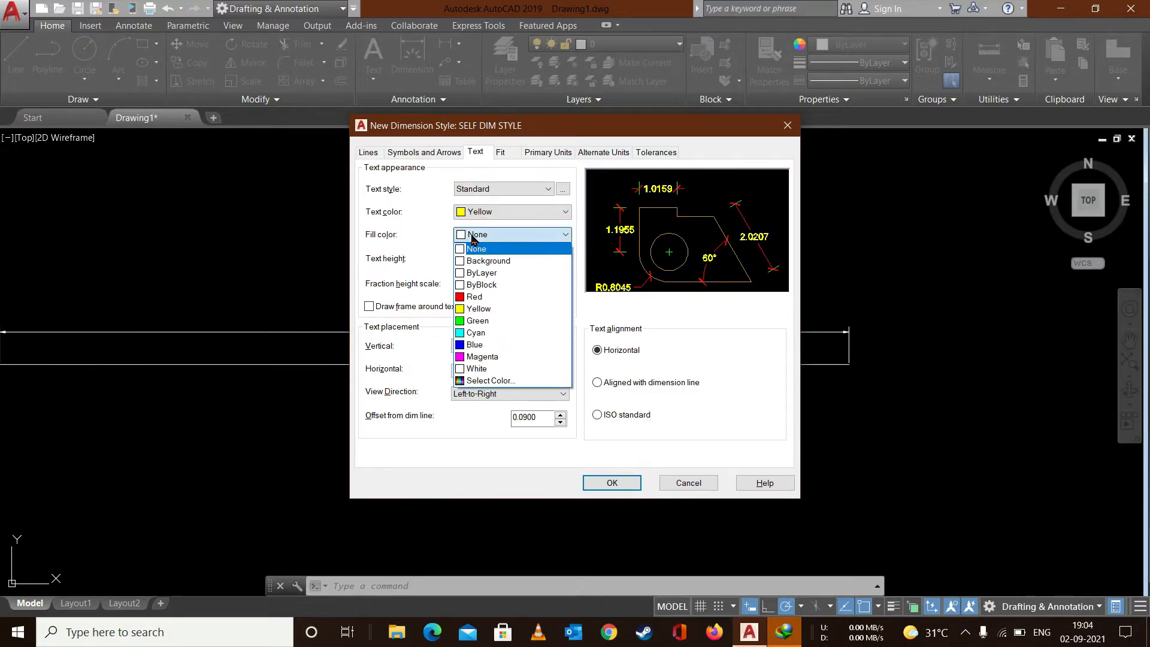
click(491, 334)
click(501, 233)
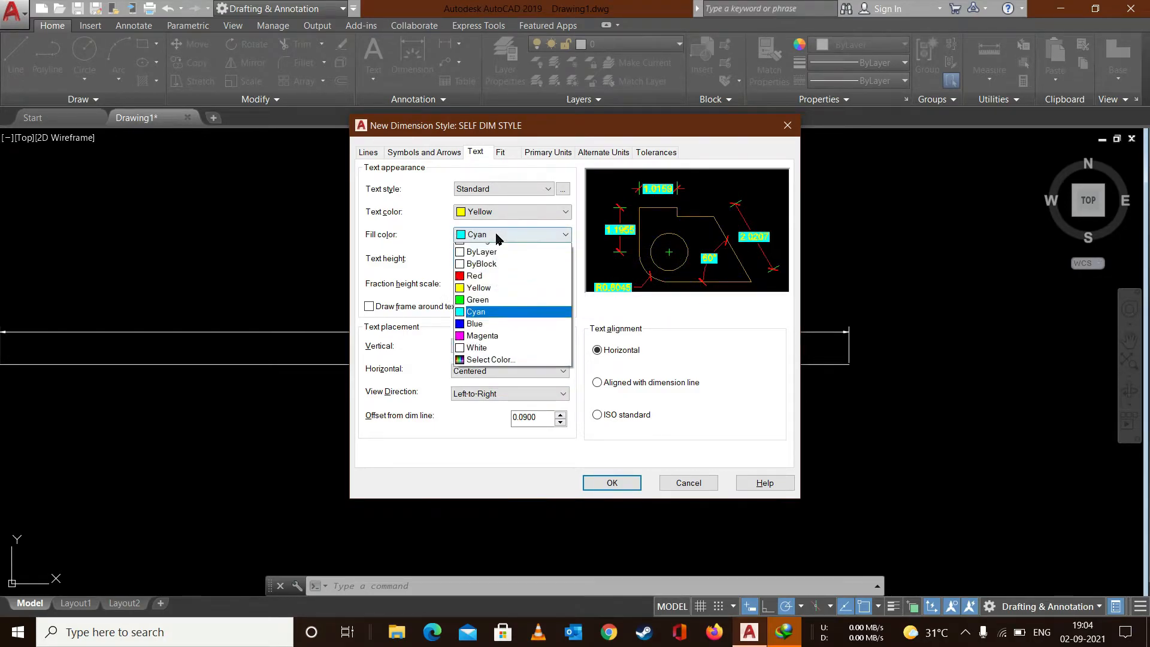
click(491, 274)
click(496, 240)
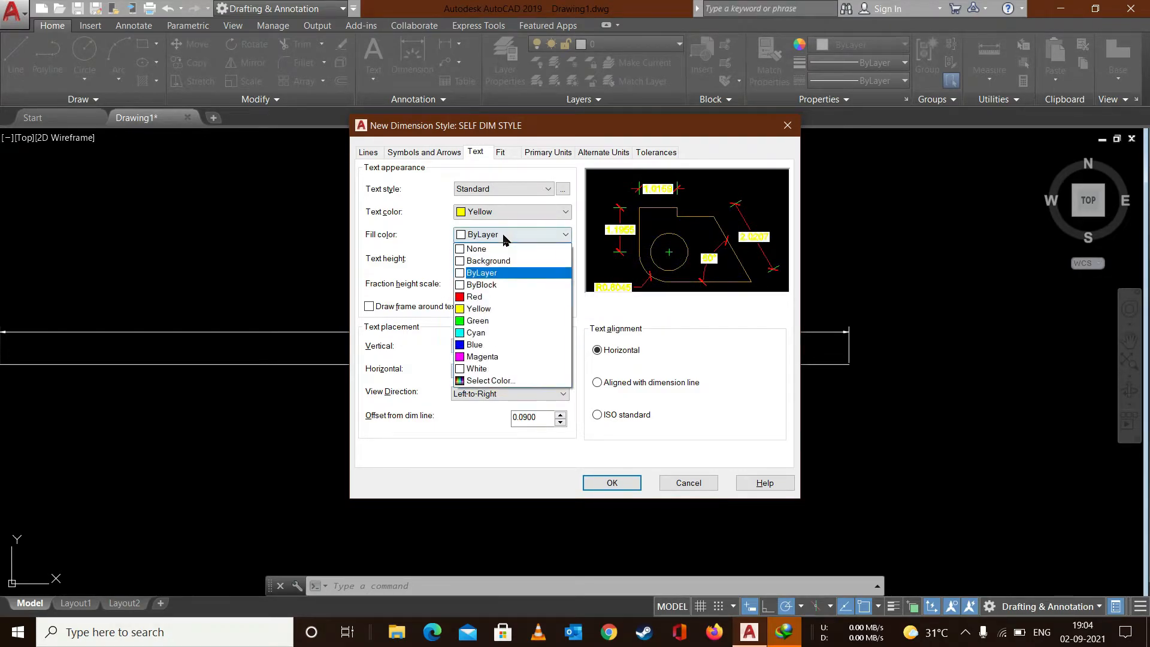
click(495, 249)
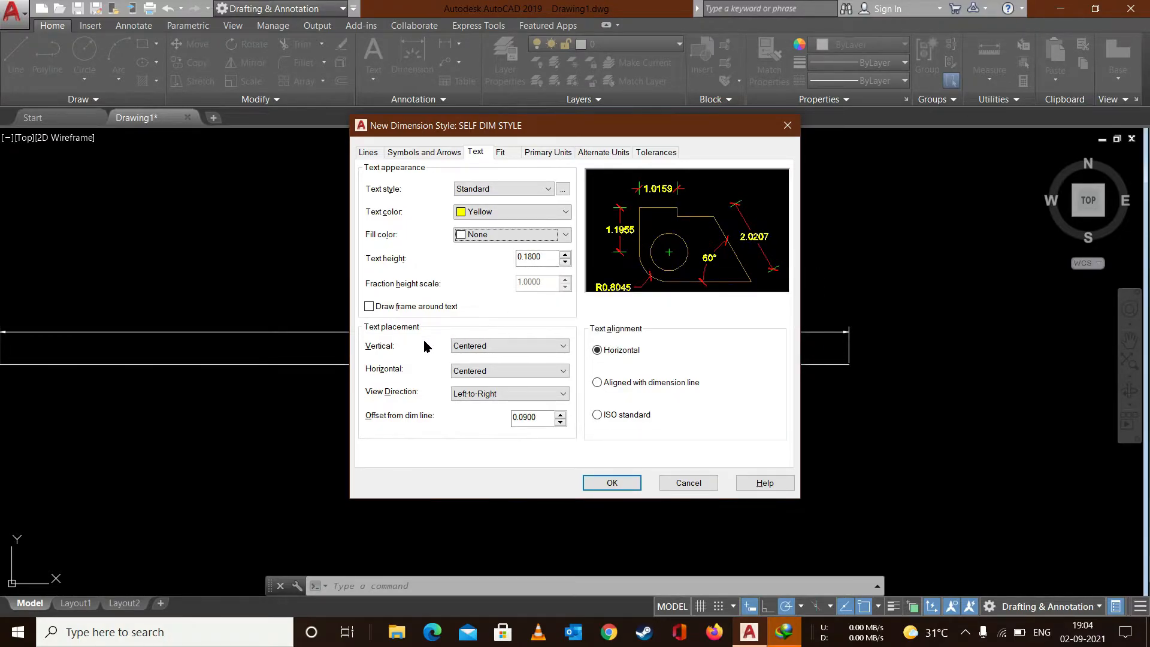
Step: Try the Above and Outside vertical placements for the dimension text, and return the placement to Centered
click(496, 347)
click(483, 368)
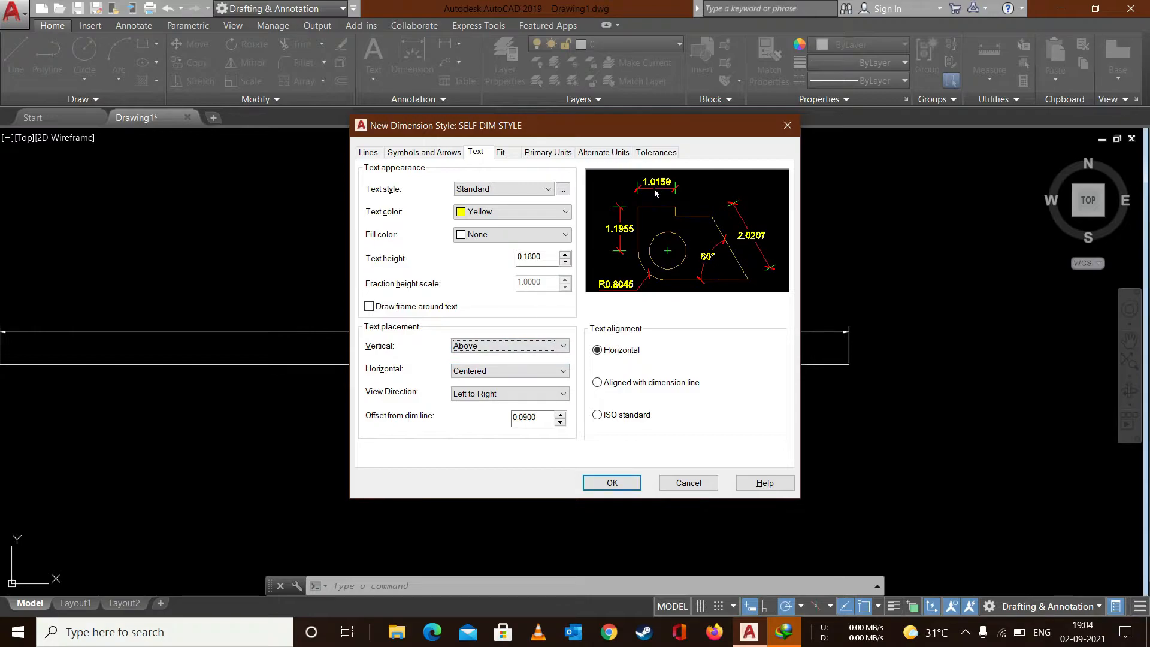
click(500, 348)
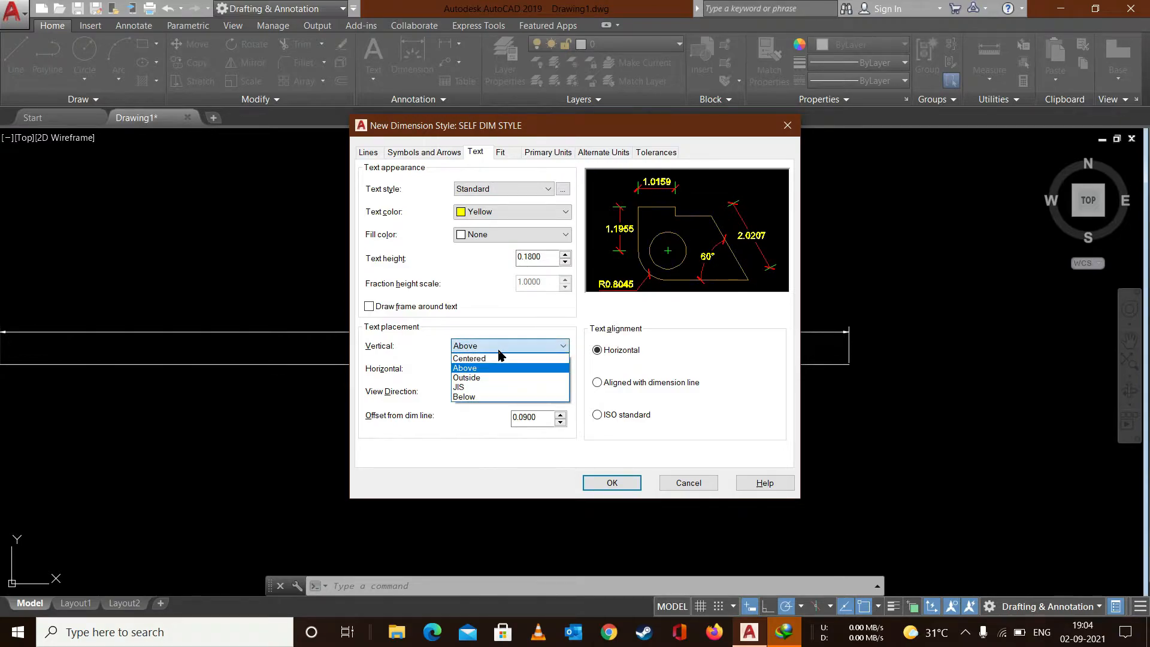
click(477, 380)
click(514, 346)
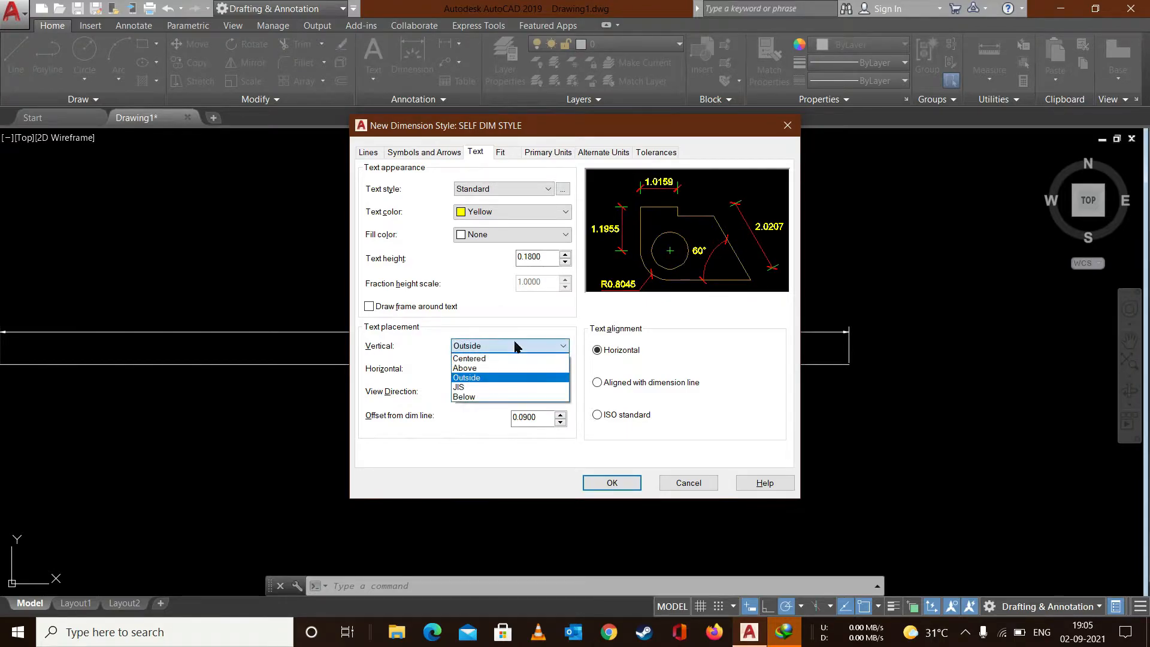
click(497, 360)
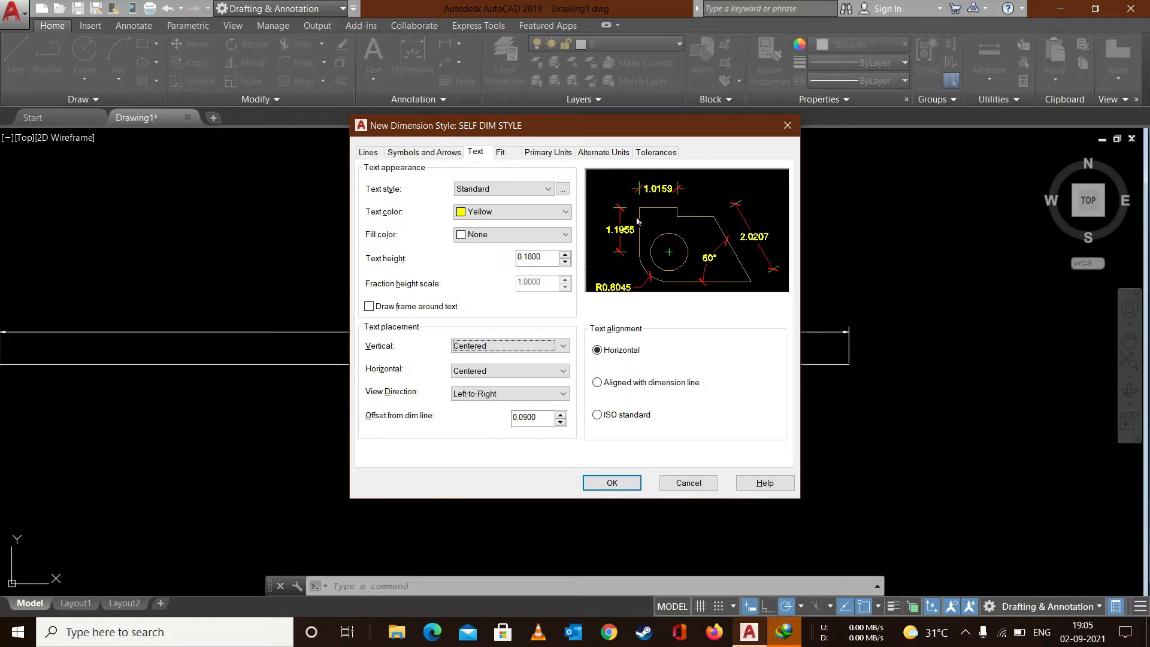
click(486, 347)
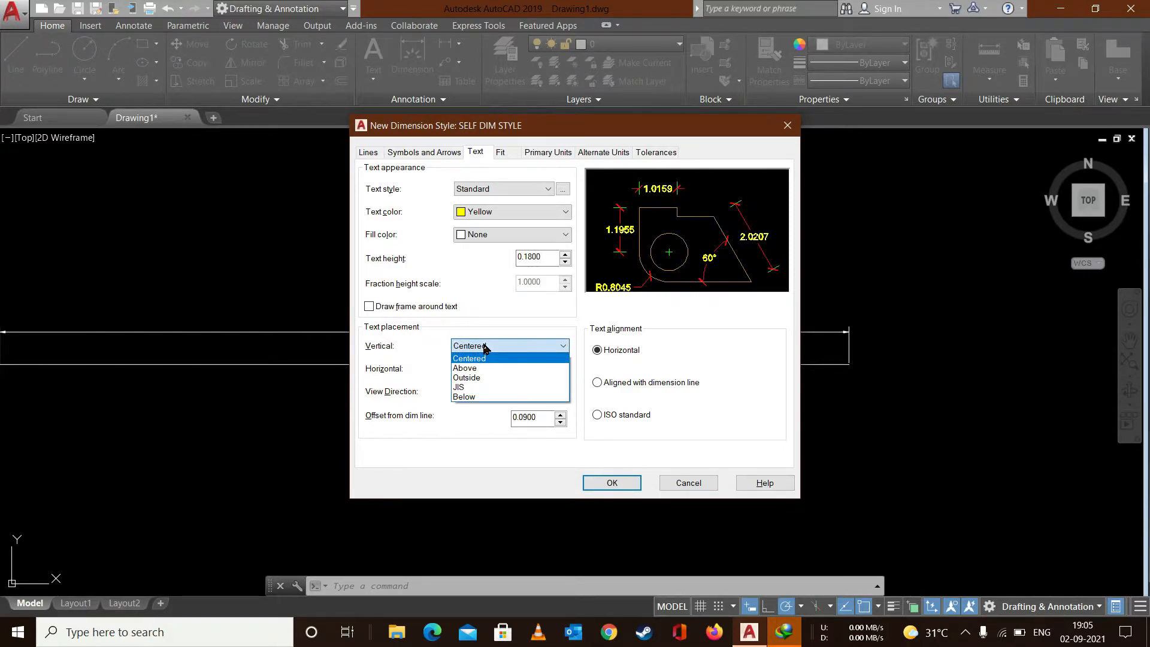
click(486, 347)
Step: Try the Right-to-Left view direction for the dimension text, and return it to Left-to-Right
click(480, 398)
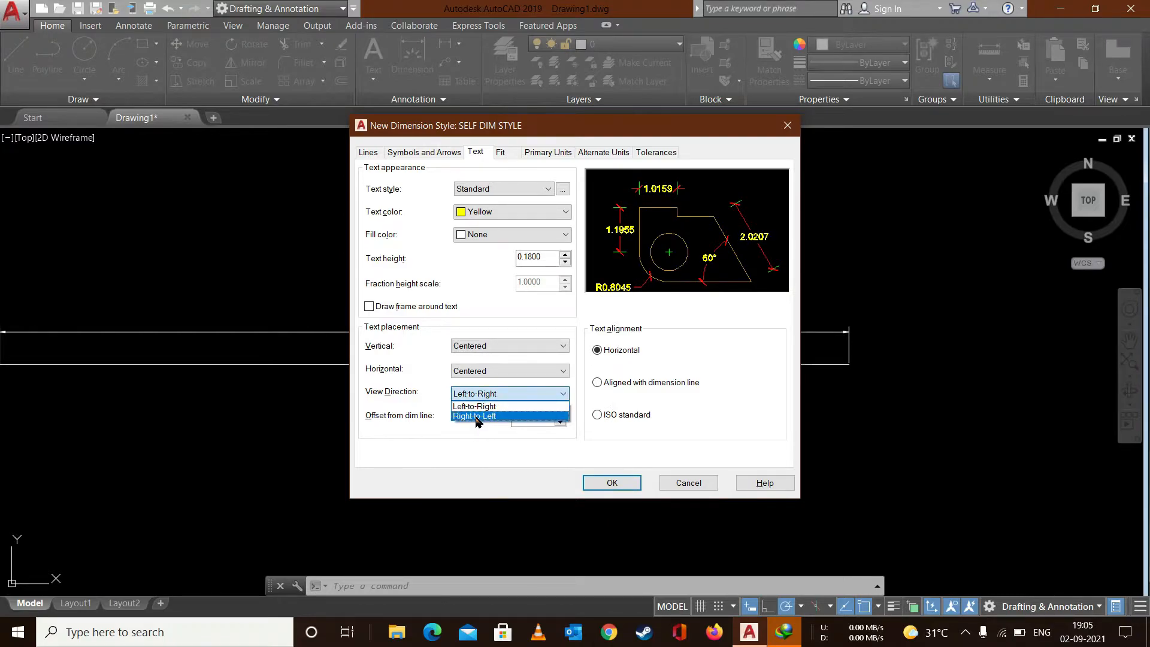
click(478, 417)
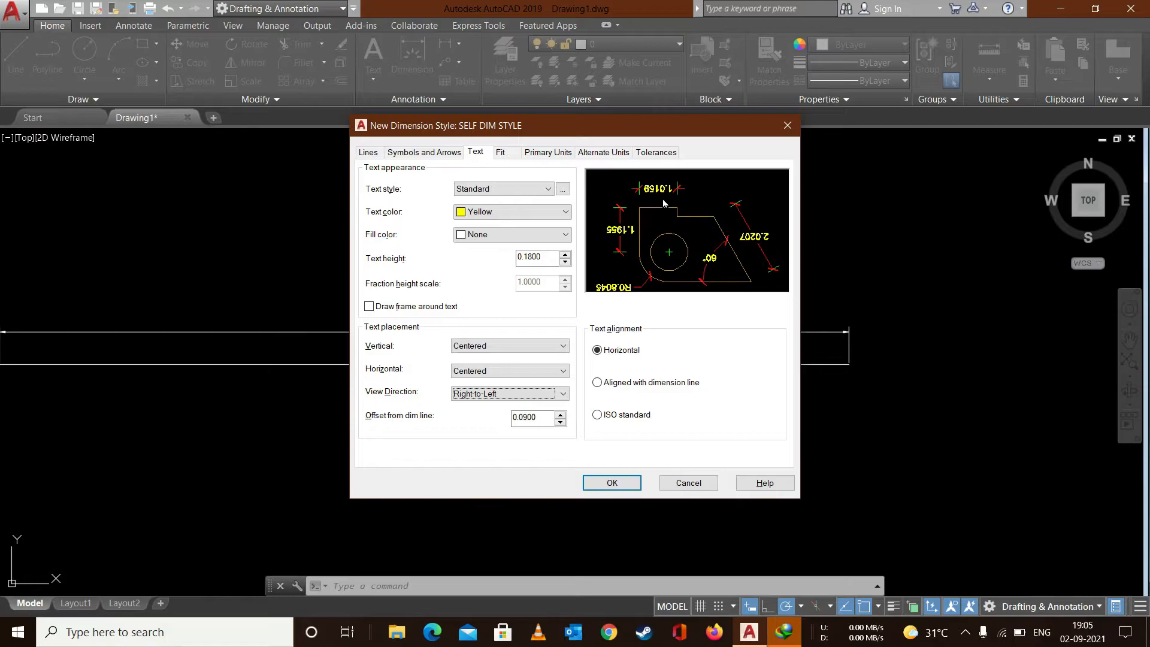
click(477, 394)
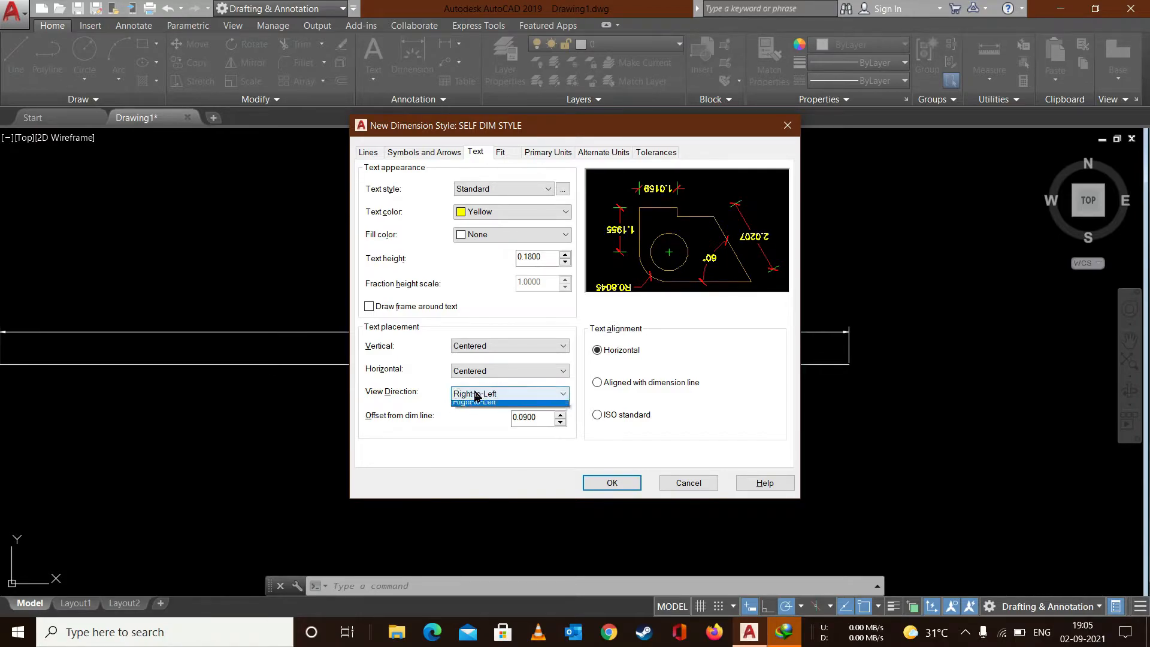
click(473, 407)
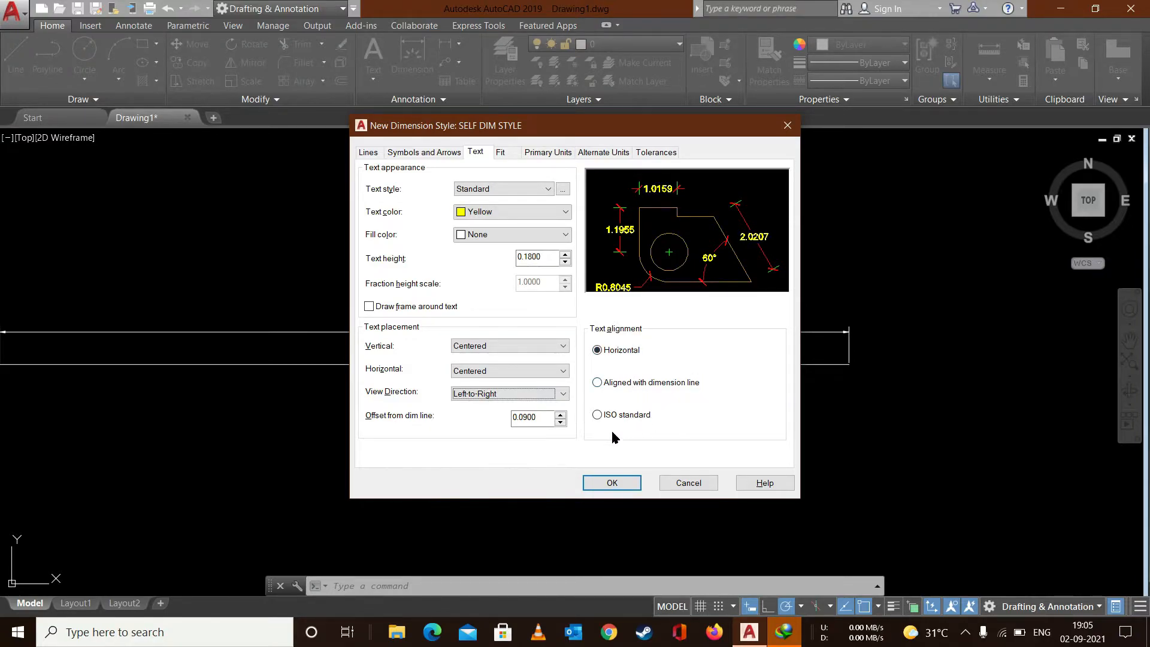
Step: Try ISO standard text alignment, and set the dimension text to be aligned with the dimension line
click(615, 355)
click(629, 386)
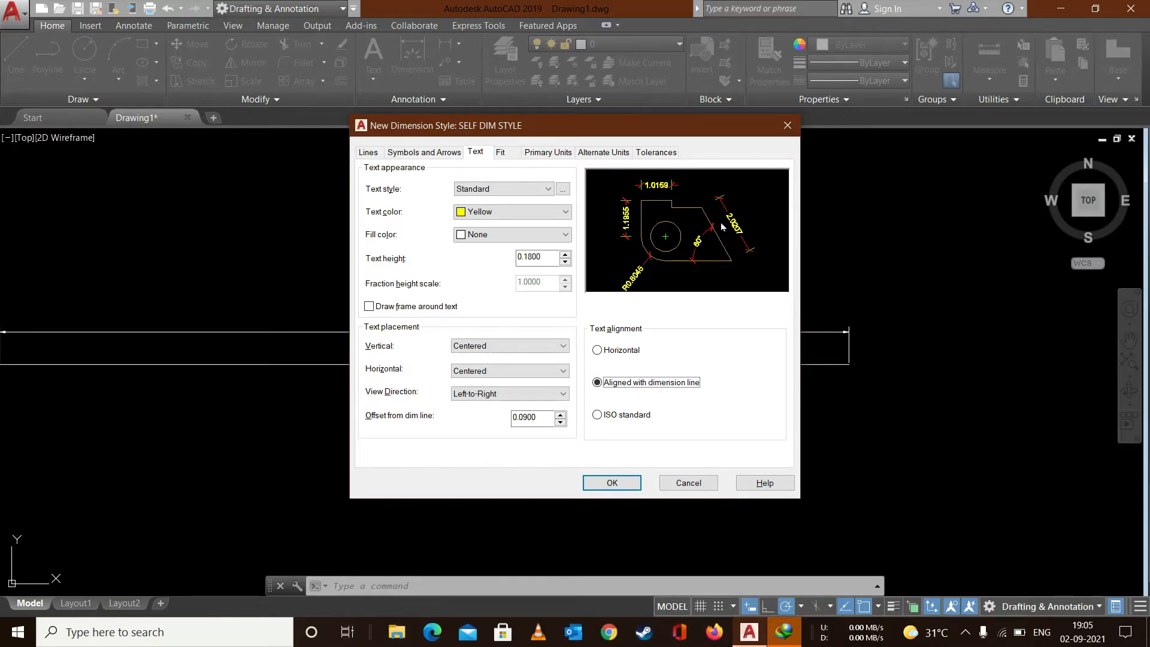
click(598, 414)
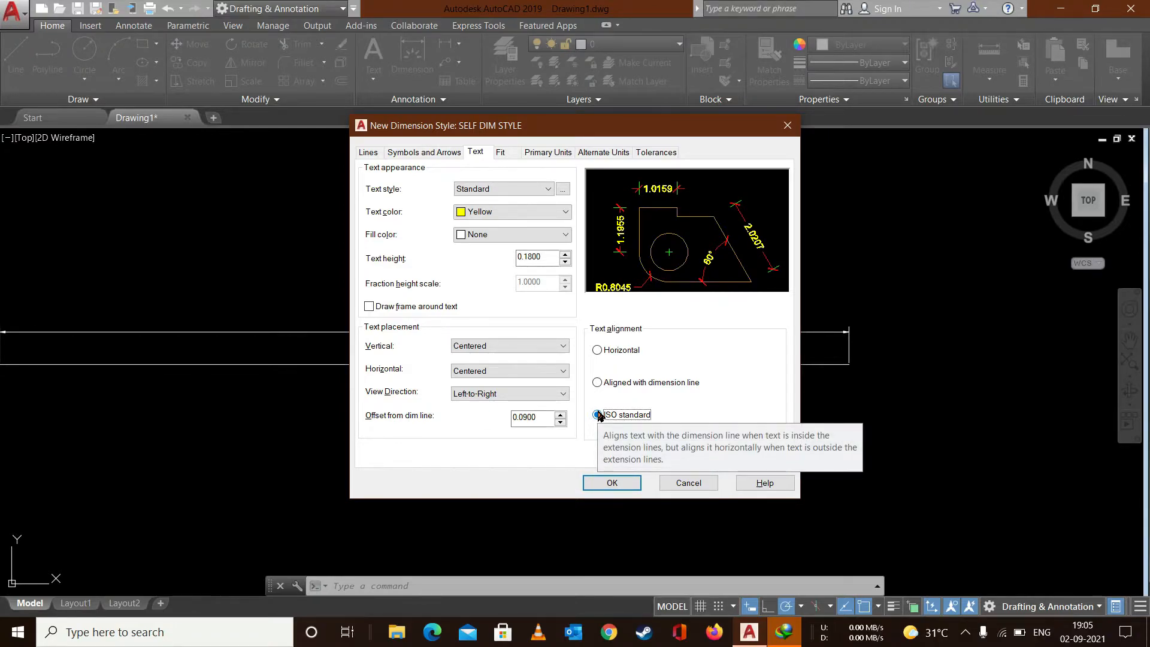
click(640, 385)
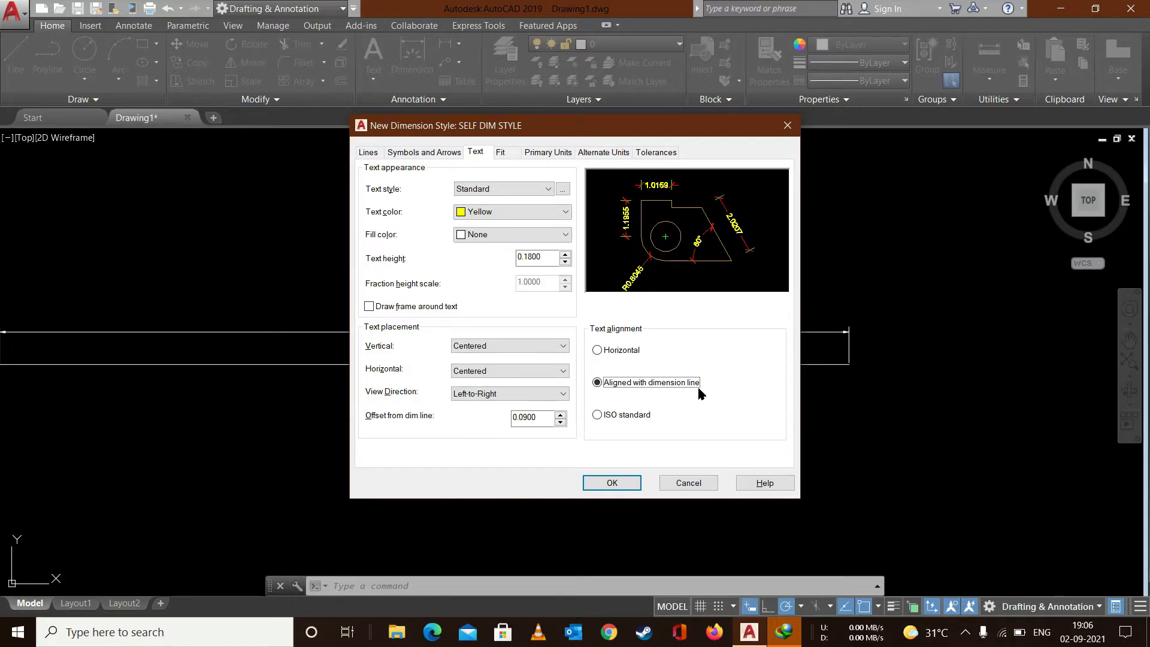
Step: Try an overall dimension scale of 2, enable manual text placement in the fit settings, and set the overall scale back to 1
click(505, 152)
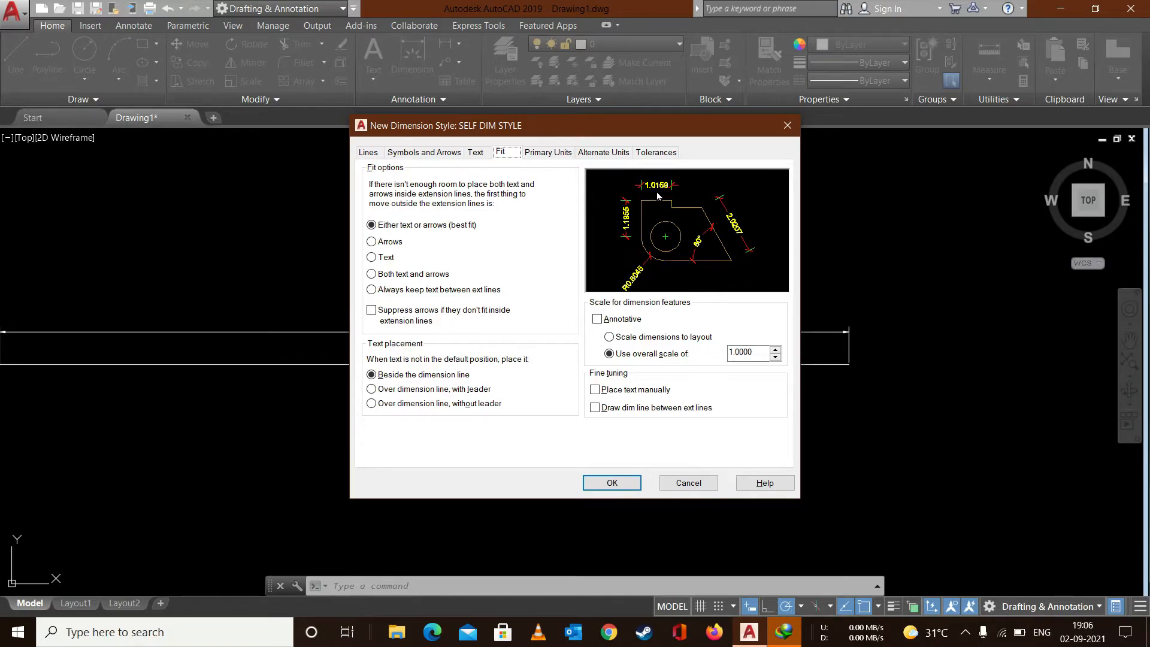
click(762, 356)
drag(768, 356, 676, 357)
text(2)
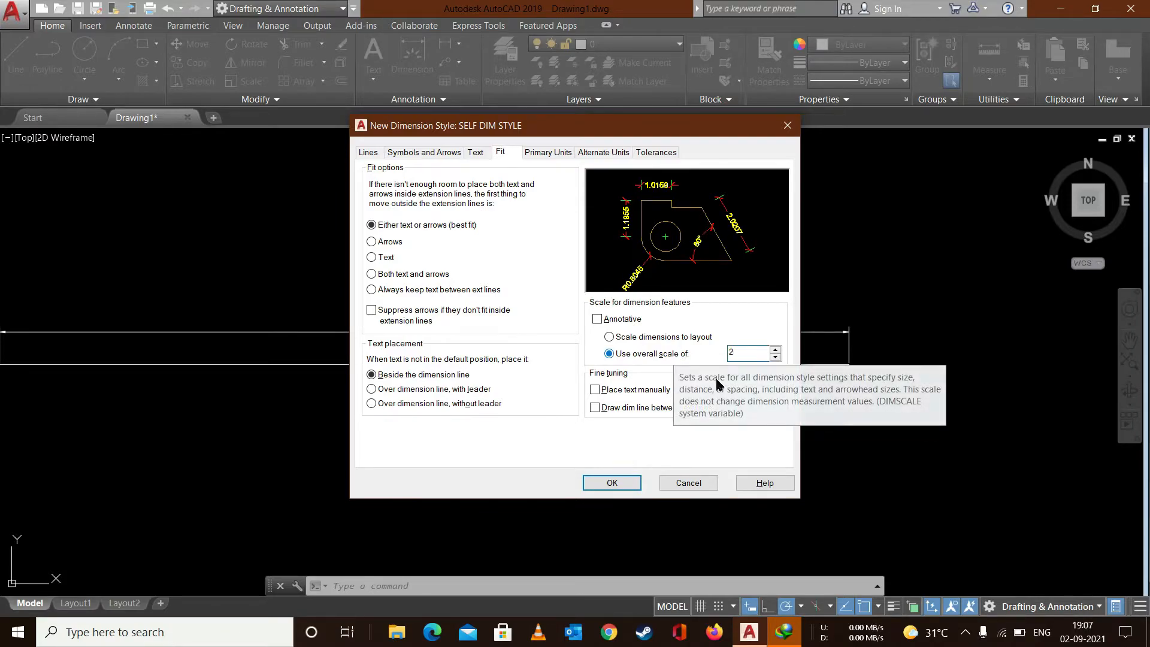
click(746, 393)
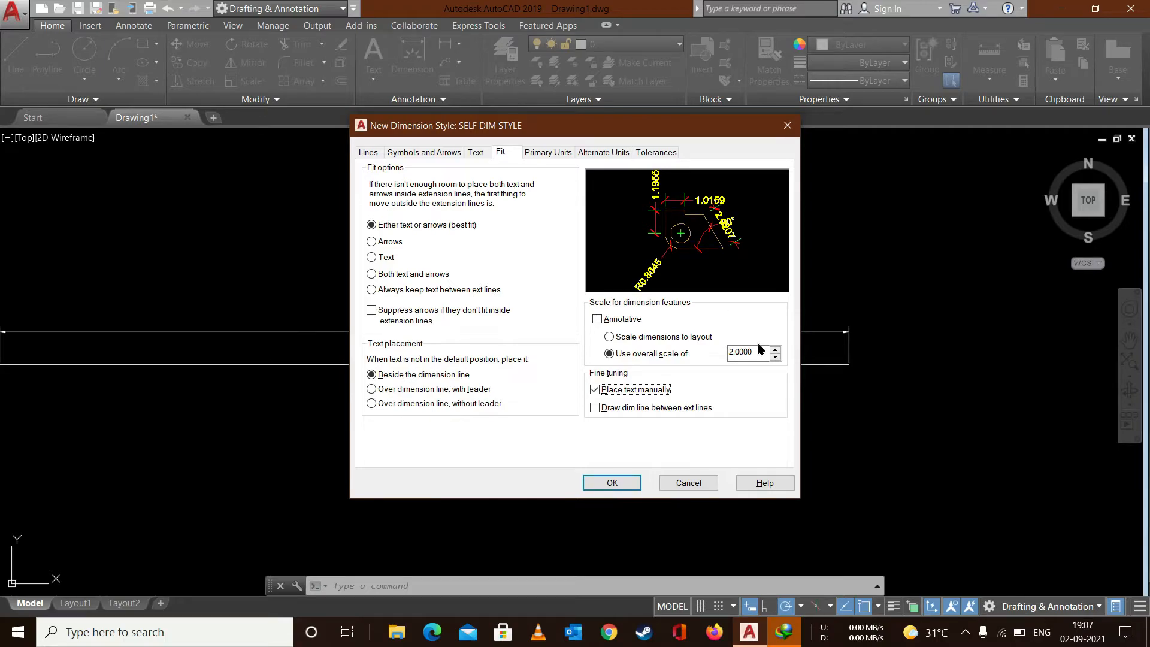
drag(763, 360, 703, 364)
text(1)
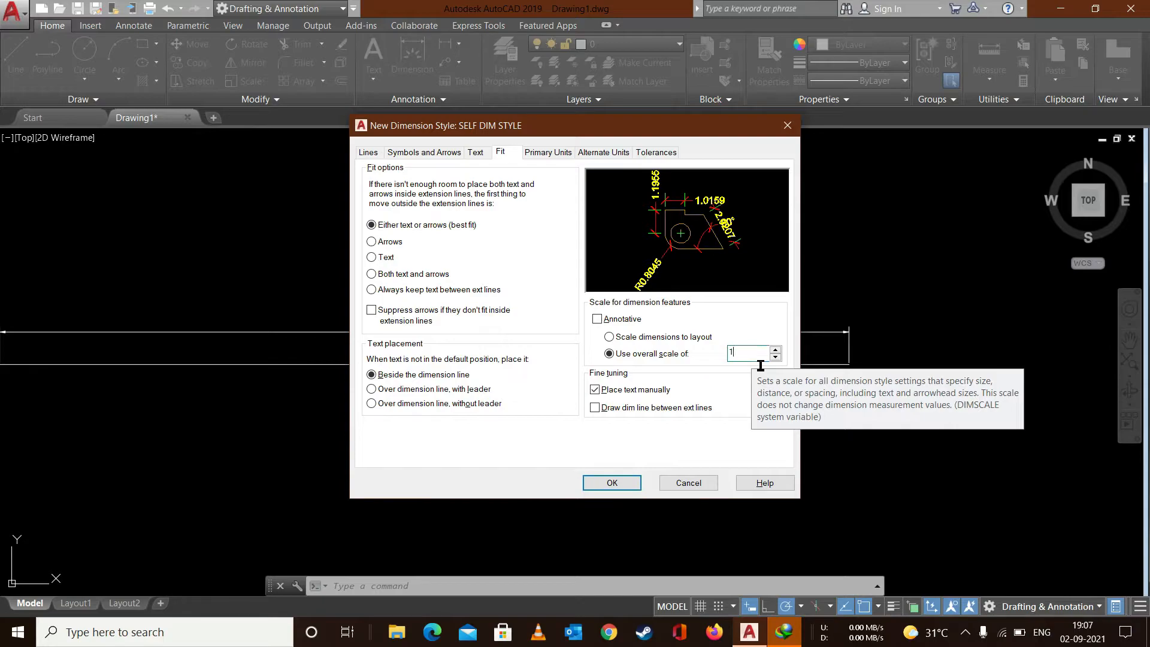
Step: Try the Architectural and Engineering unit formats for the linear dimensions in the primary units
click(550, 153)
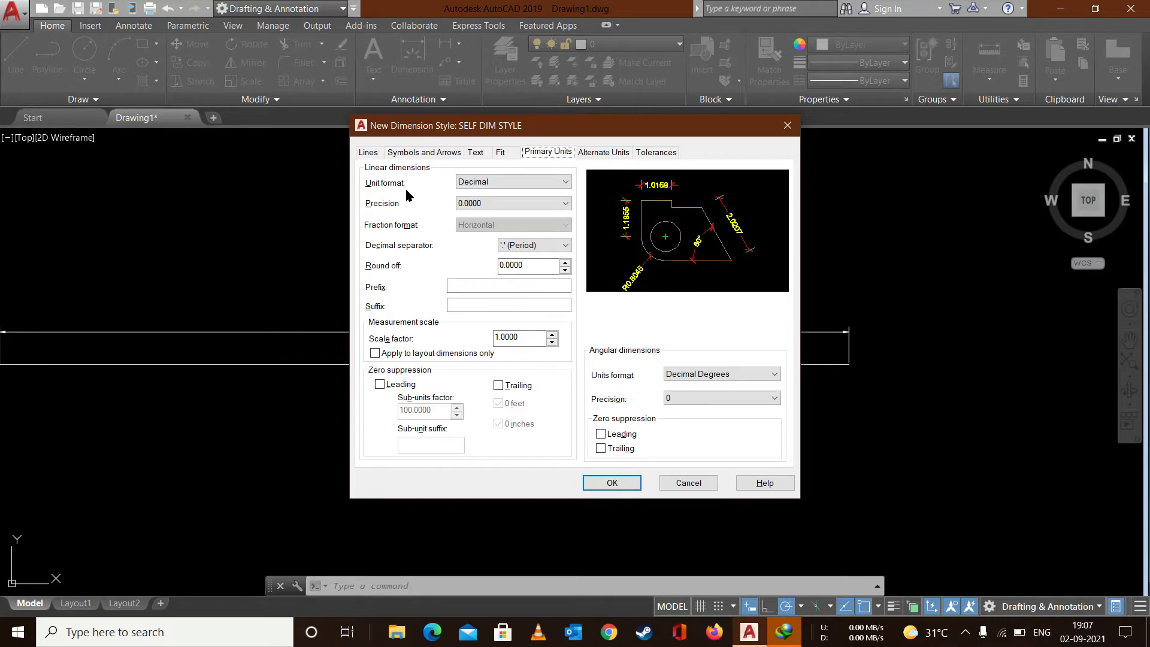
click(513, 182)
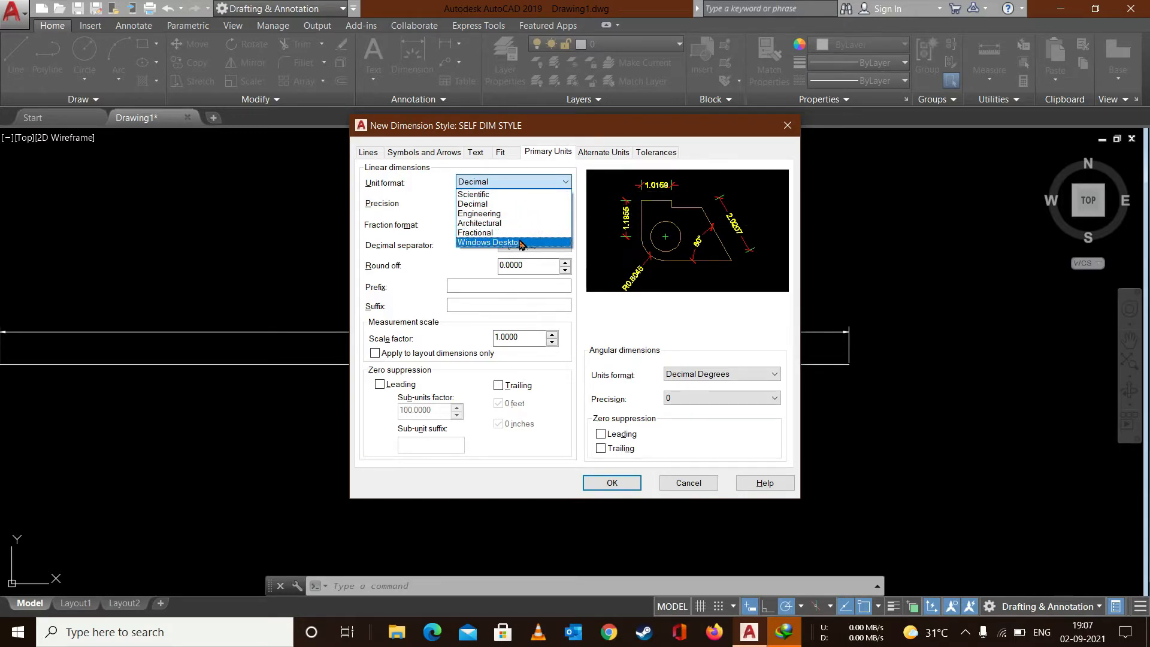
click(477, 224)
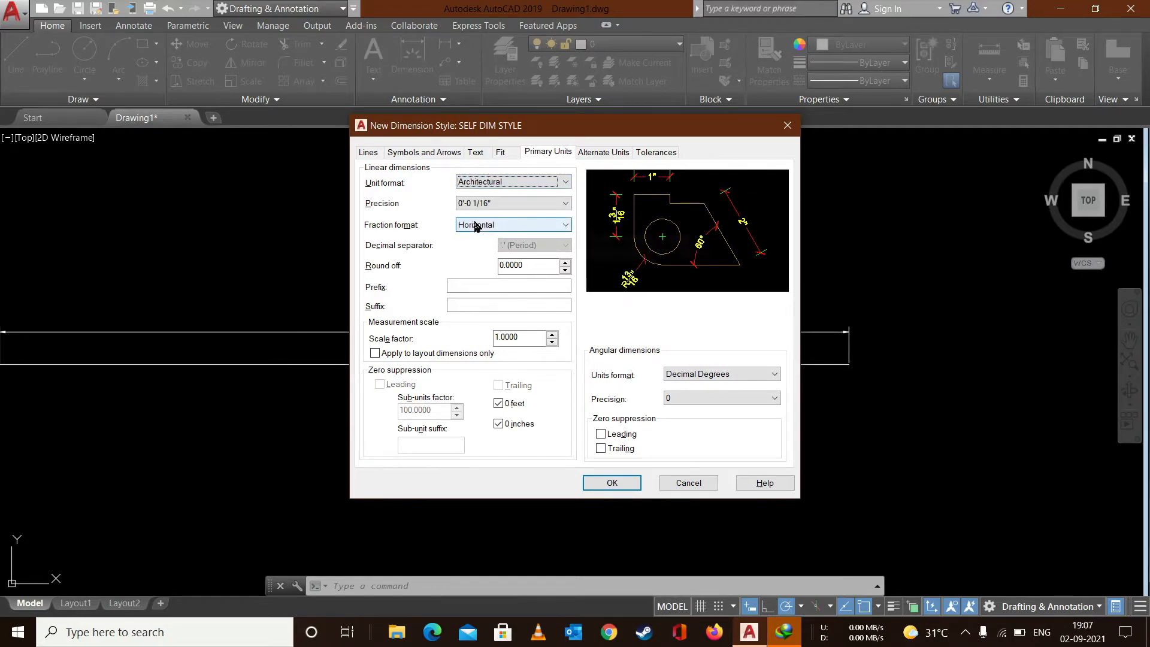
click(515, 182)
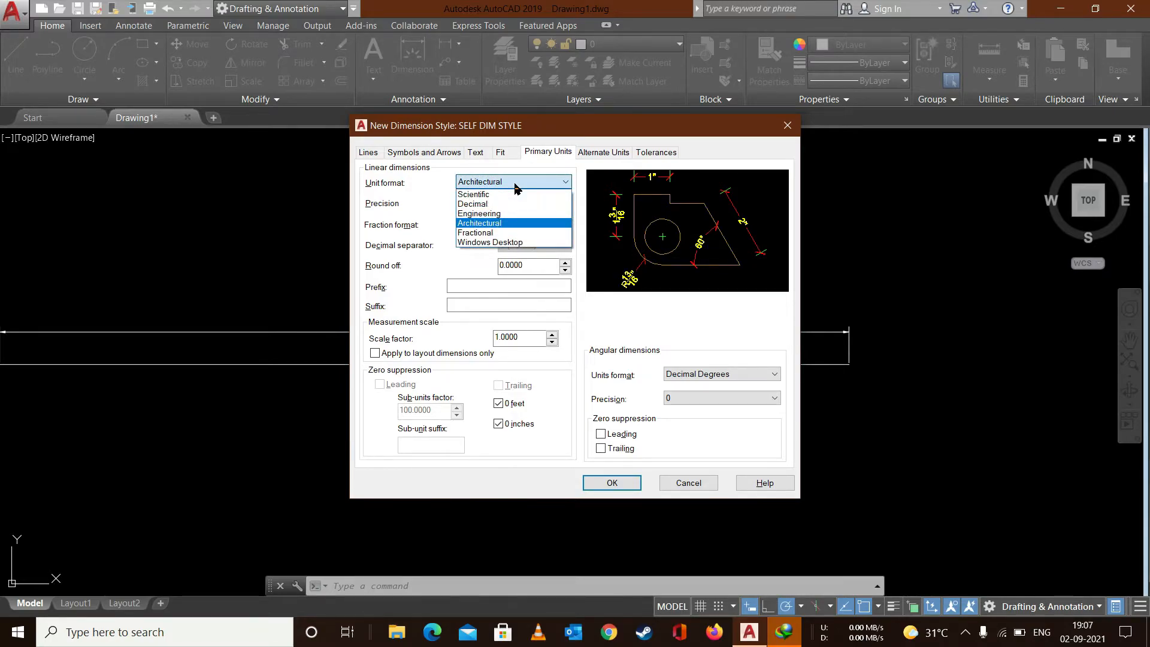
click(495, 214)
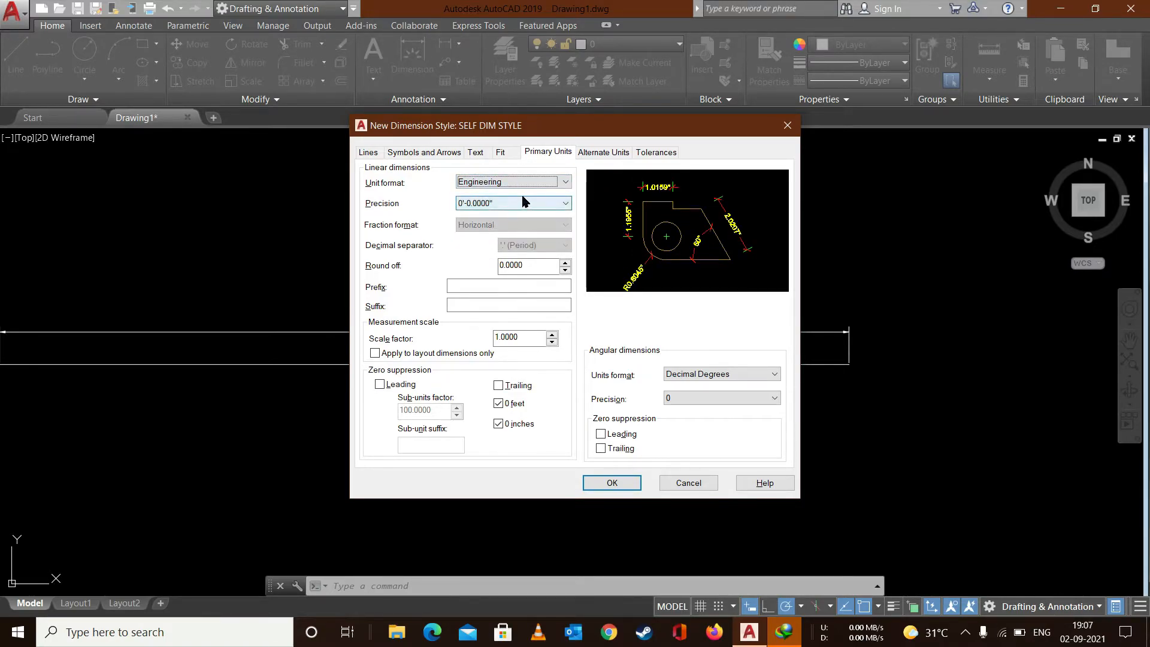
click(494, 204)
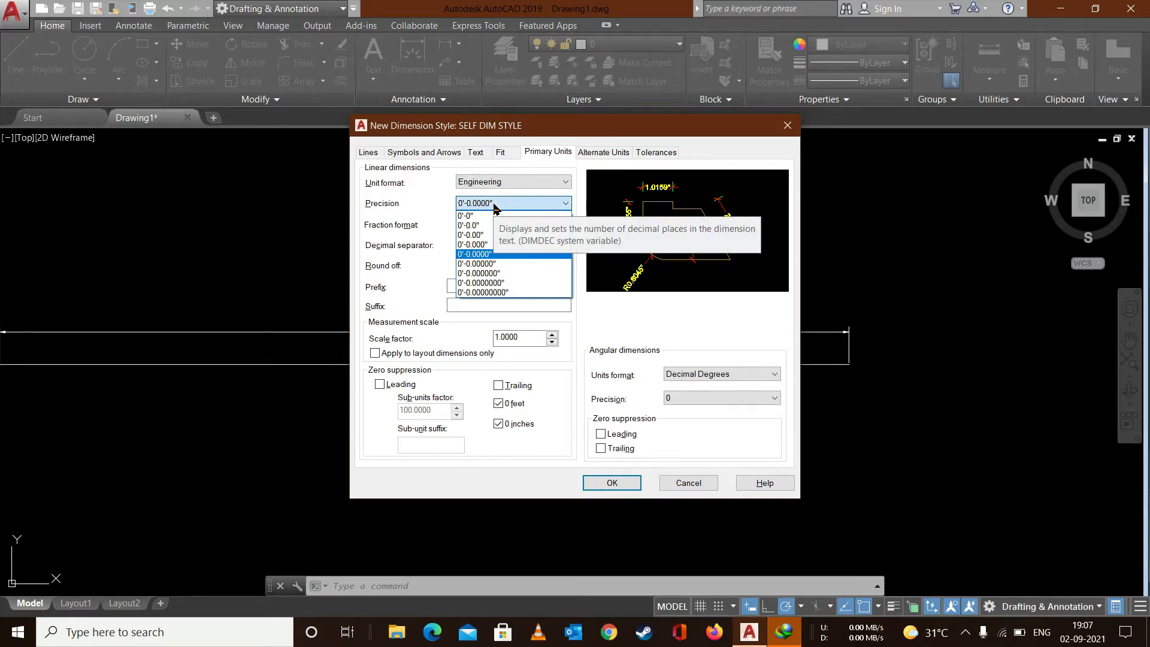
click(392, 217)
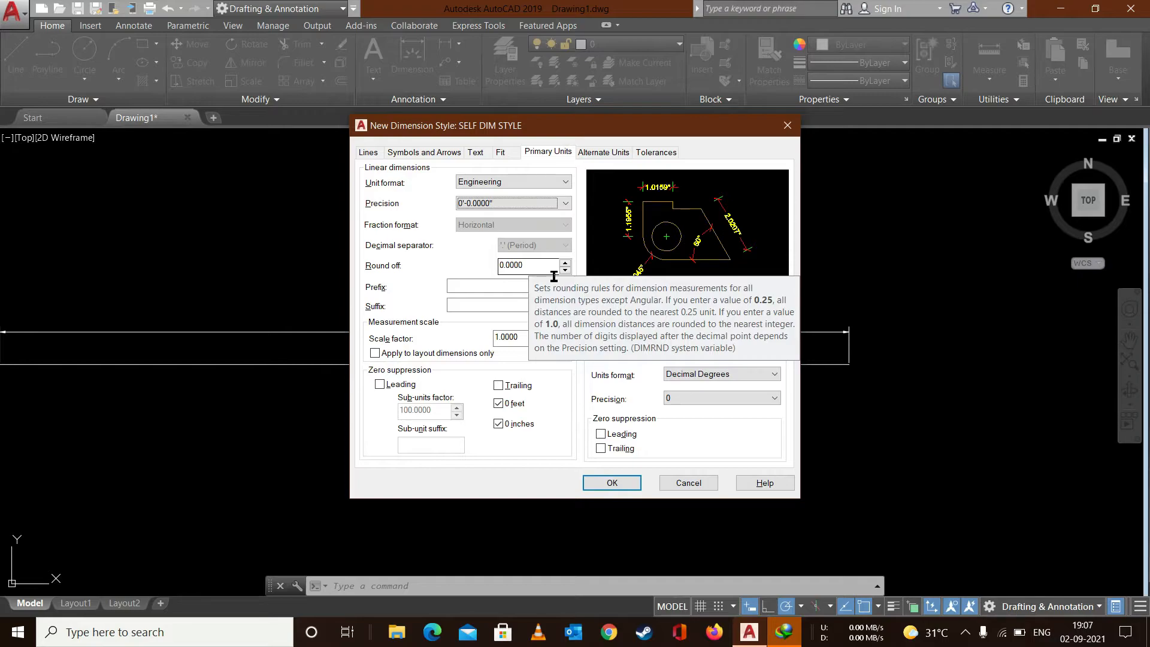
Step: Set the primary linear dimensions to Decimal unit format with a precision of 0.00
click(509, 203)
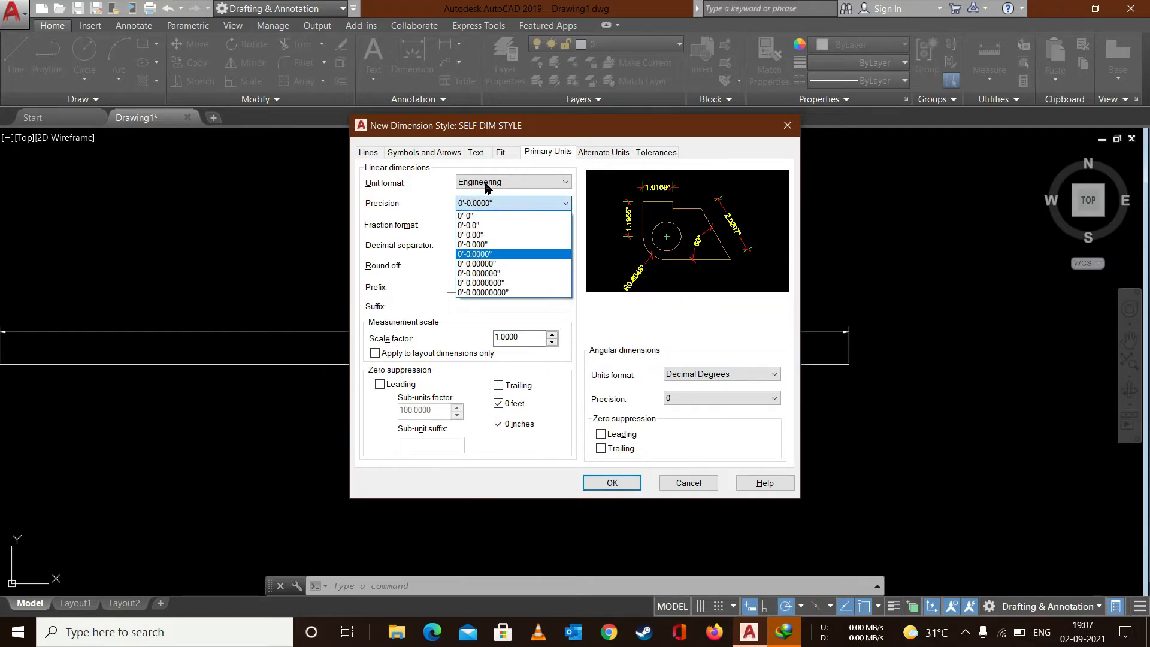
click(487, 187)
click(487, 188)
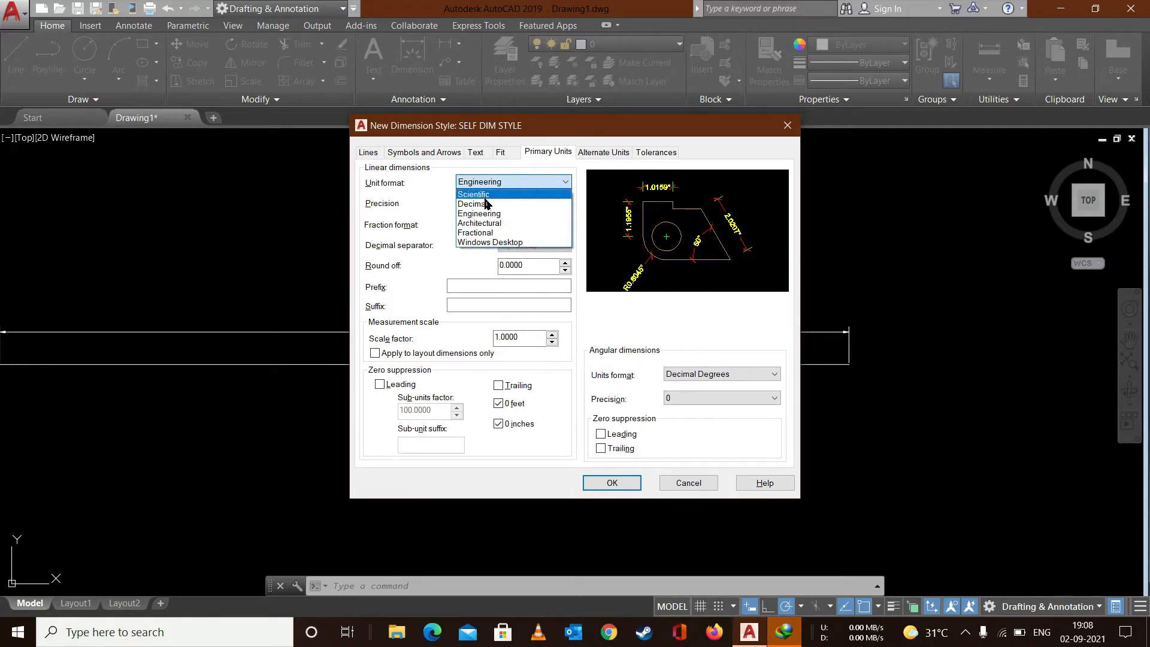
click(487, 204)
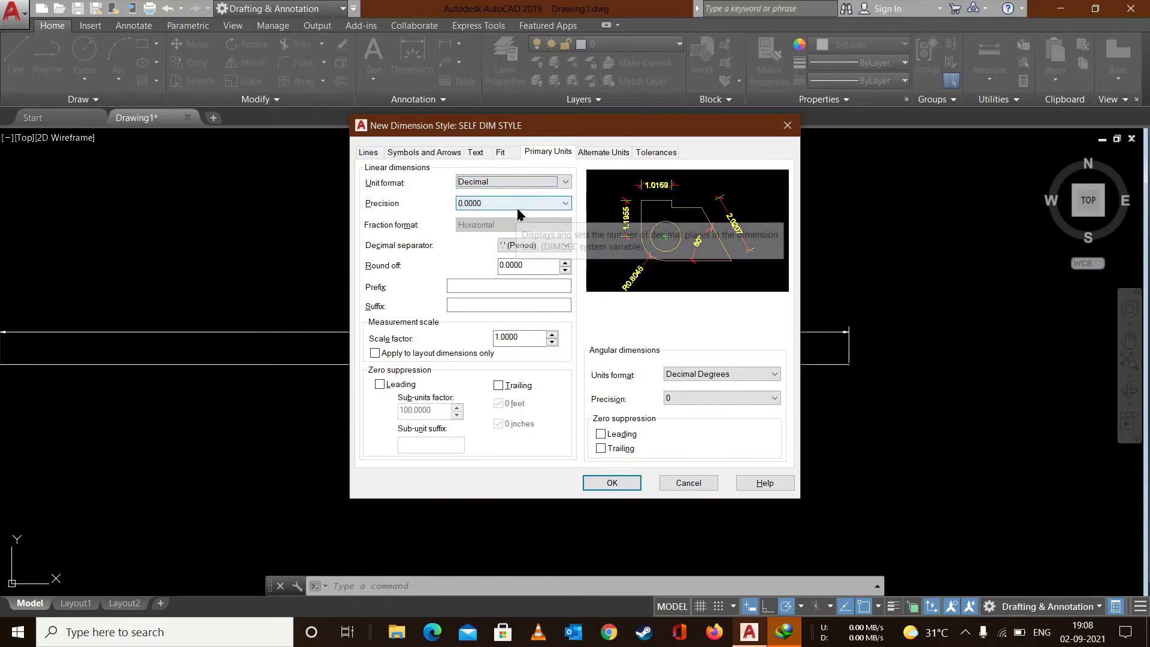
click(517, 206)
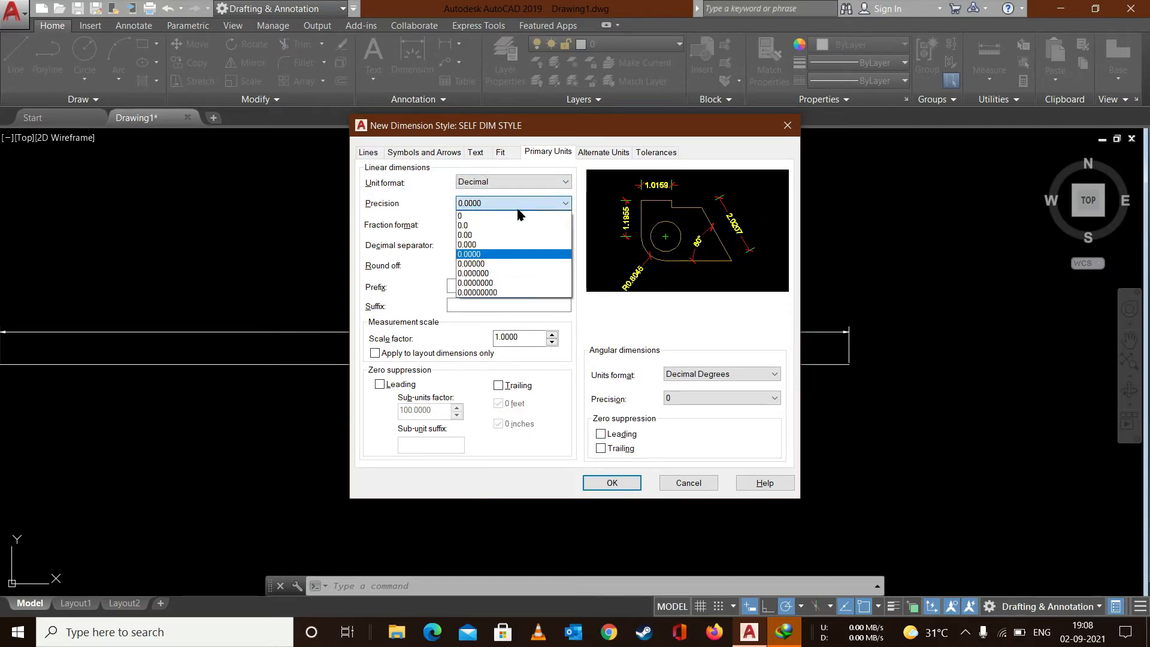
click(500, 238)
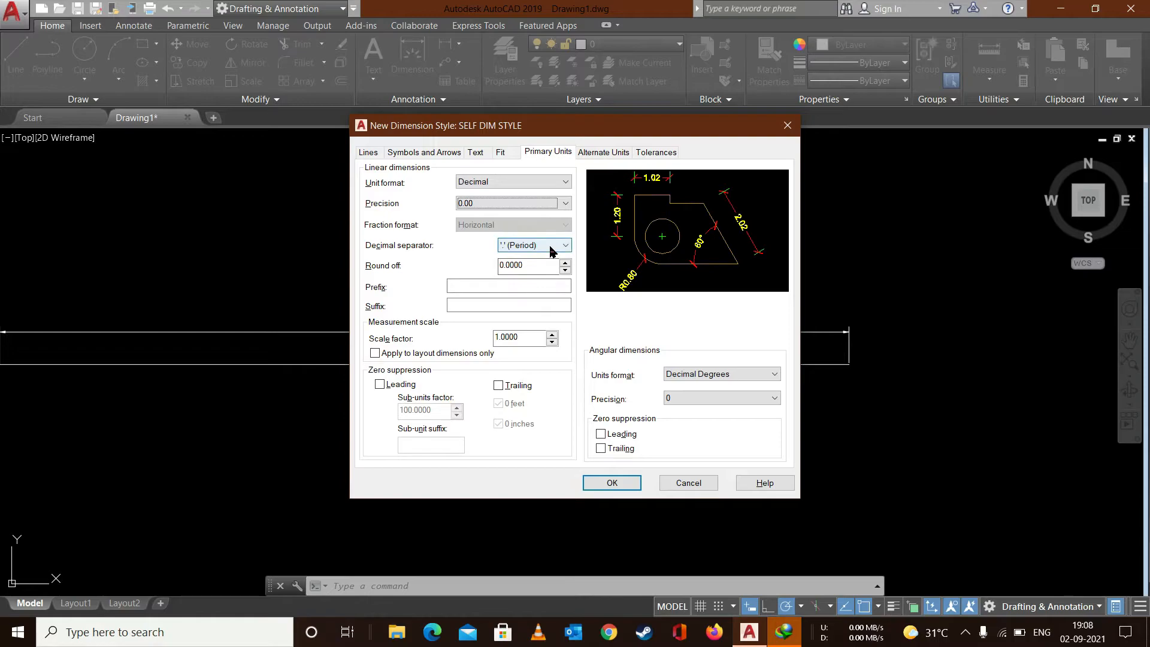
Step: Try Space and Comma as the decimal separator for the linear dimensions, and return it to Period
double_click(548, 274)
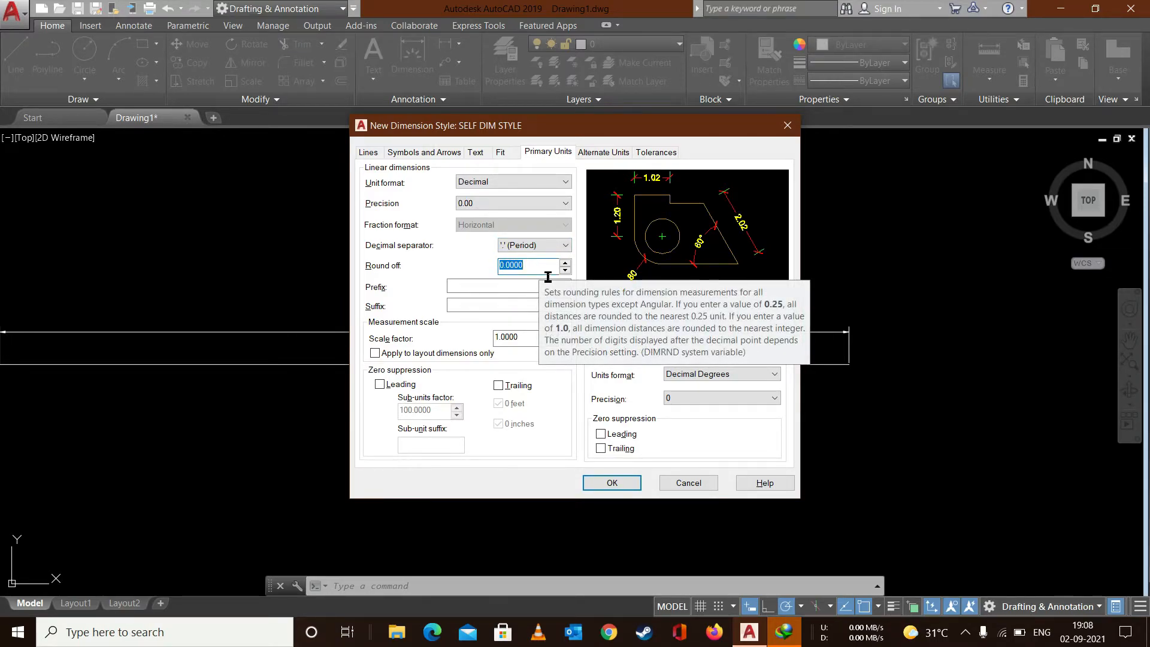
click(557, 248)
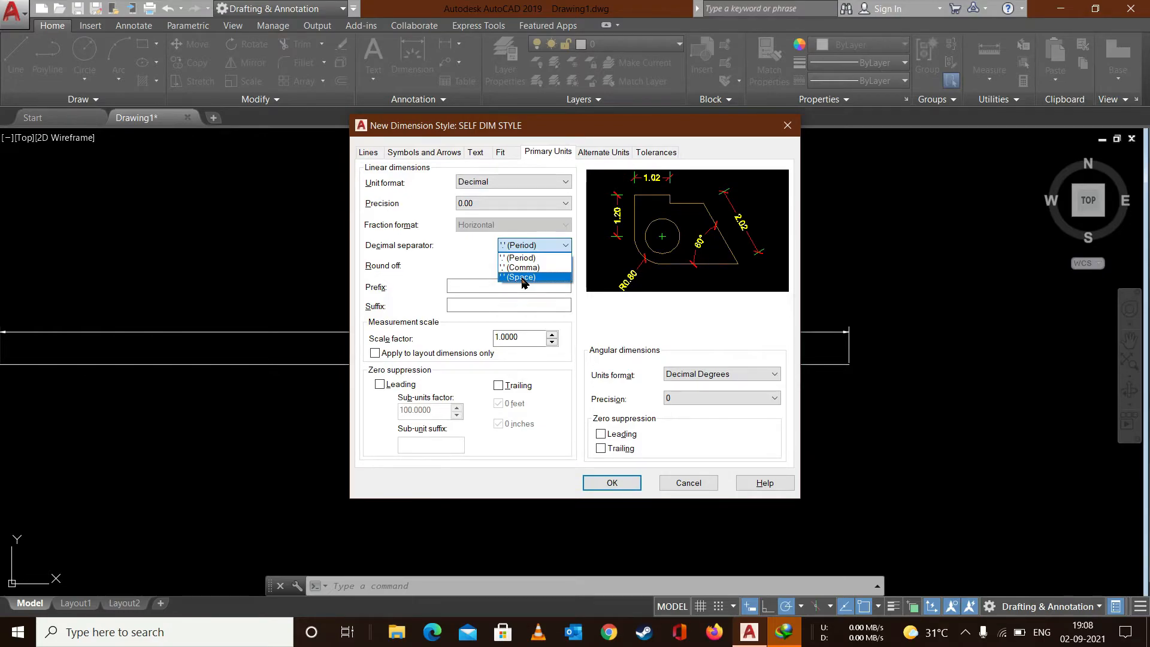
click(522, 278)
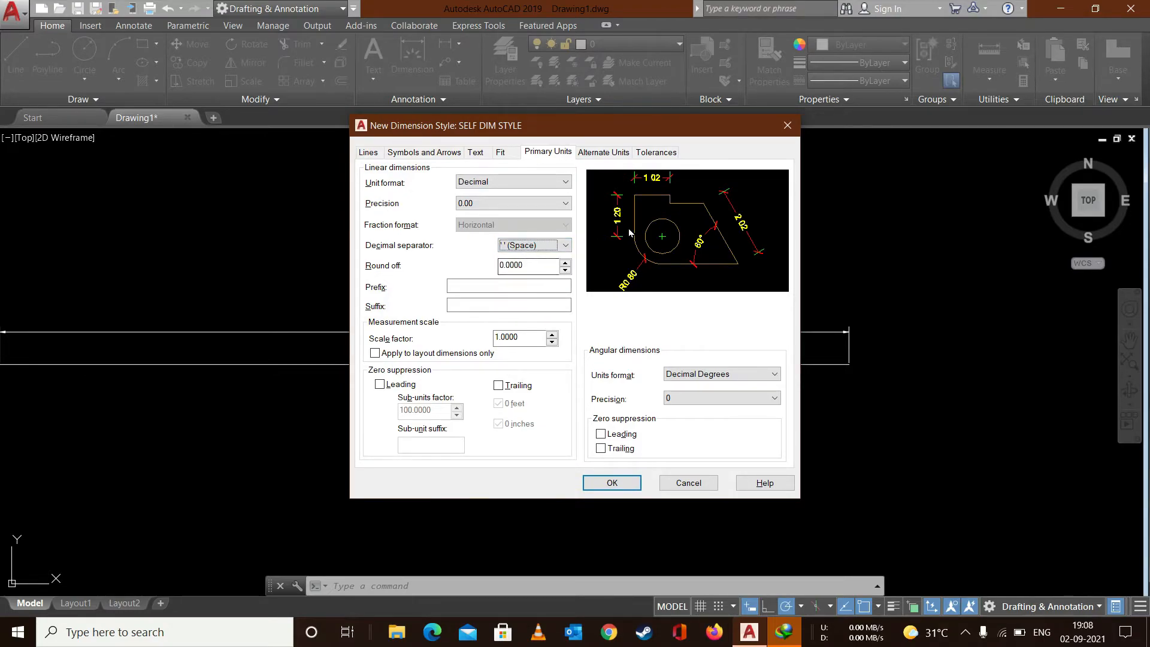
click(533, 245)
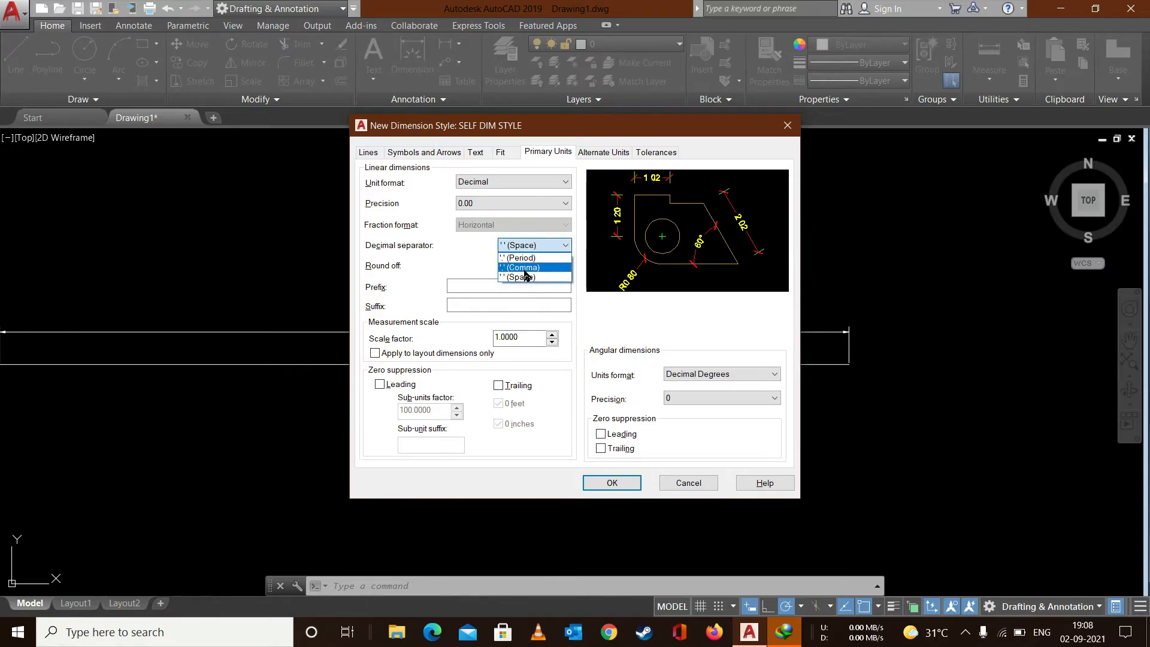
click(524, 270)
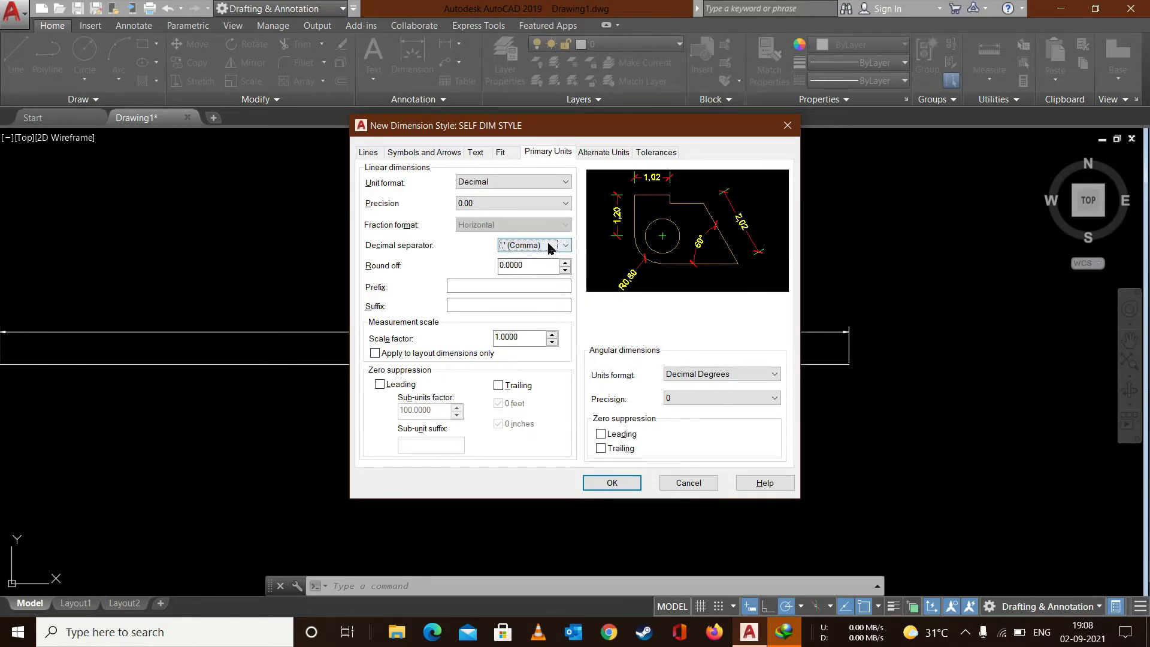
click(547, 249)
click(526, 258)
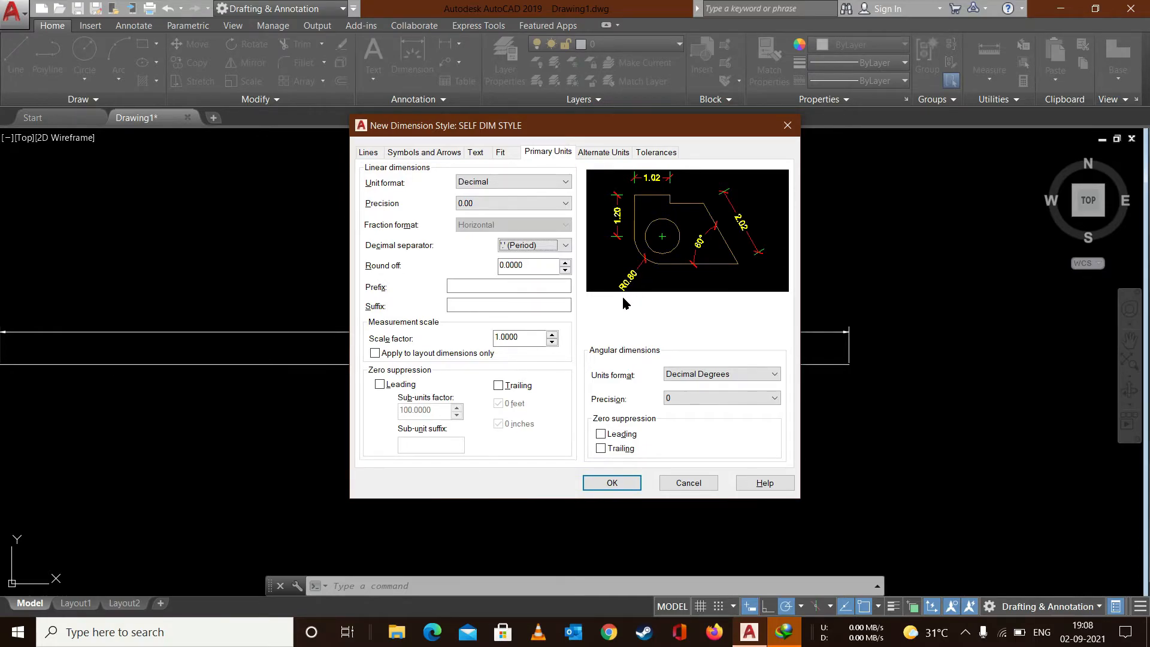
Step: Try trailing zero suppression on the primary linear dimensions at 0.00 precision and at 0.0000 precision
double_click(542, 351)
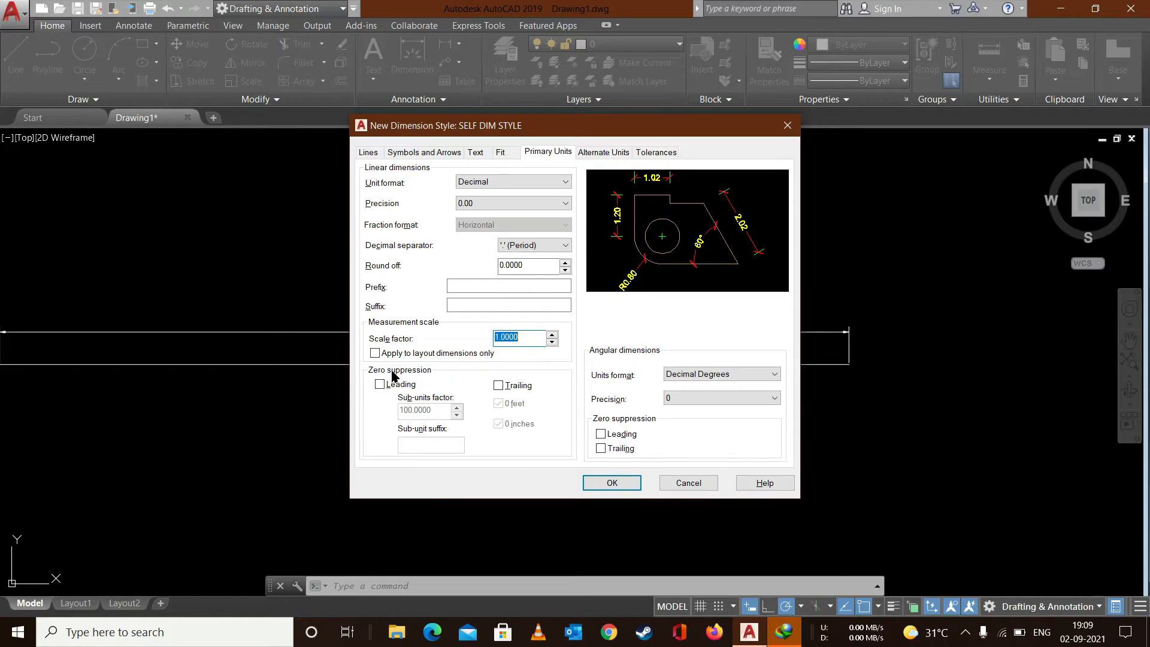
click(507, 389)
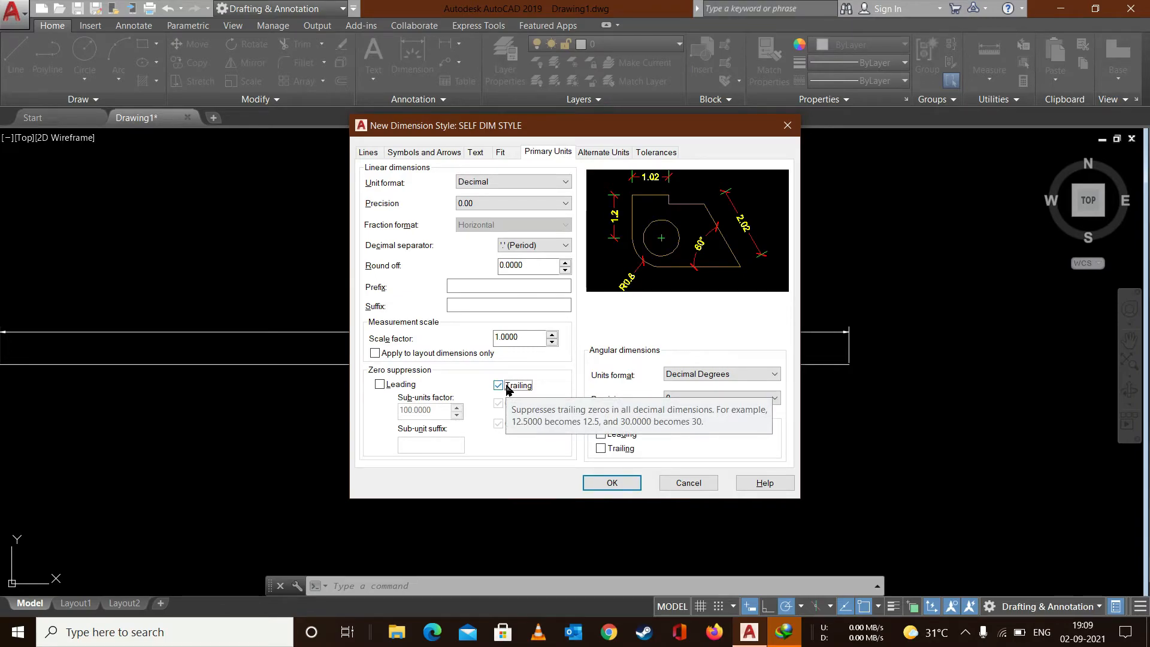
click(507, 389)
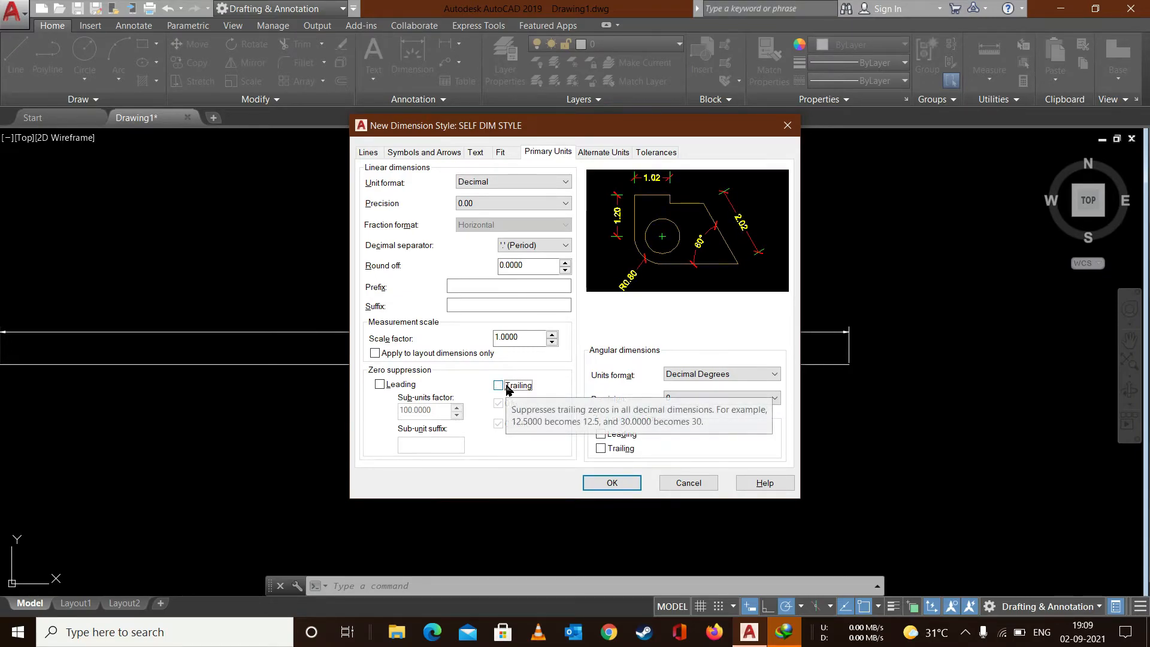
click(485, 205)
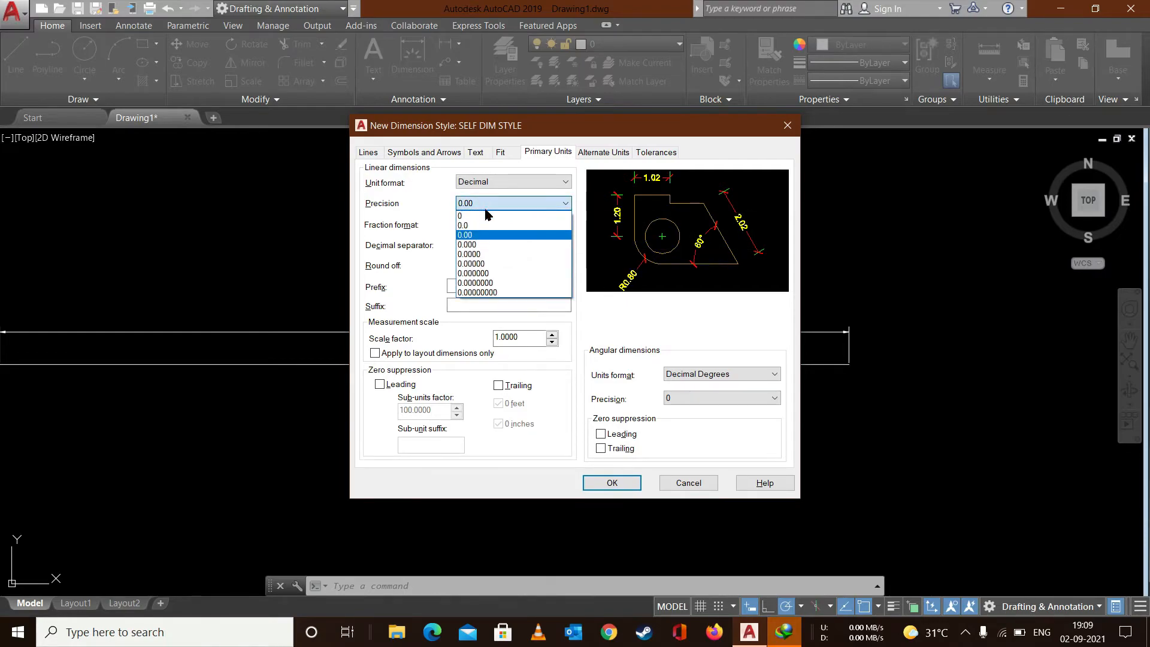
click(482, 254)
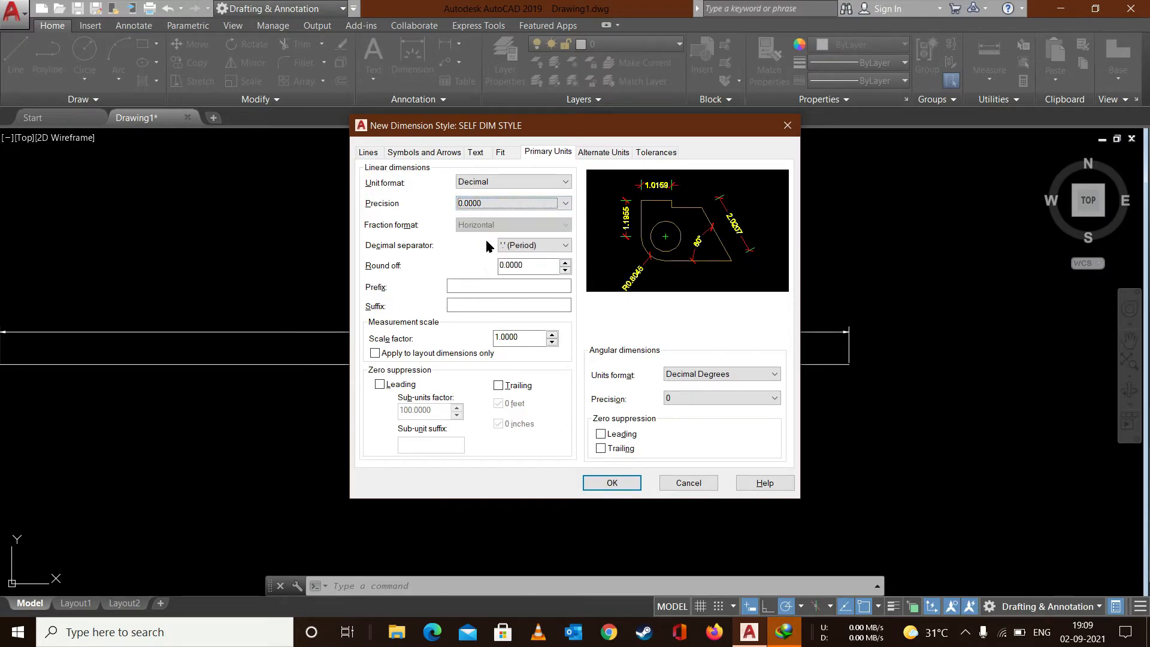
click(520, 204)
click(524, 206)
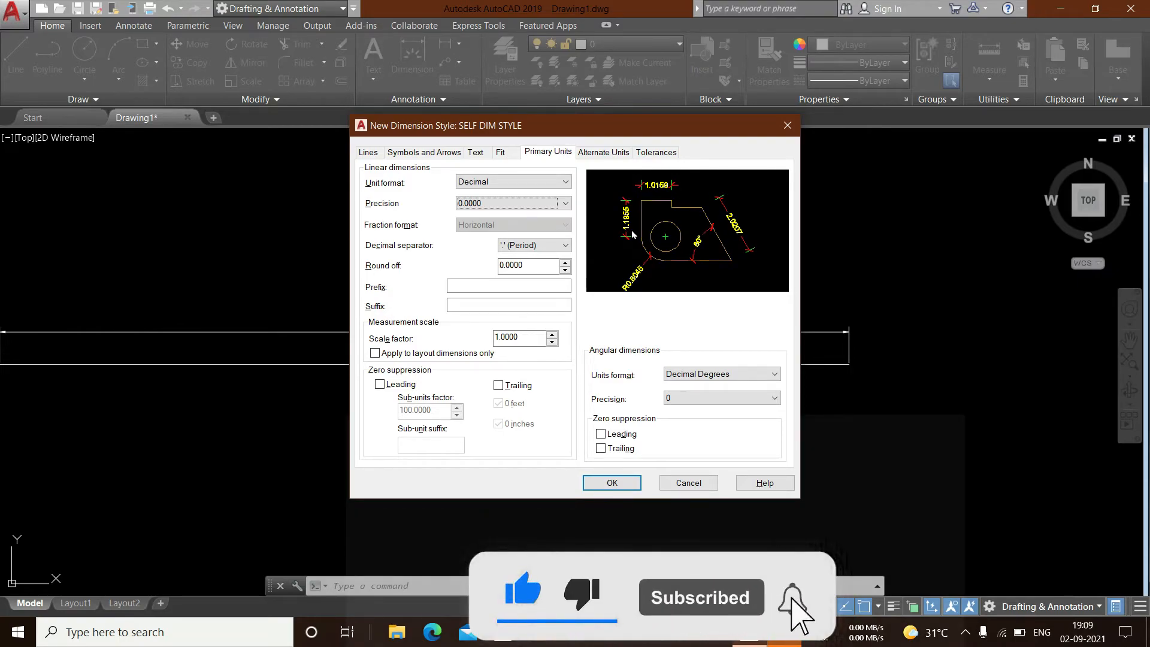
click(499, 386)
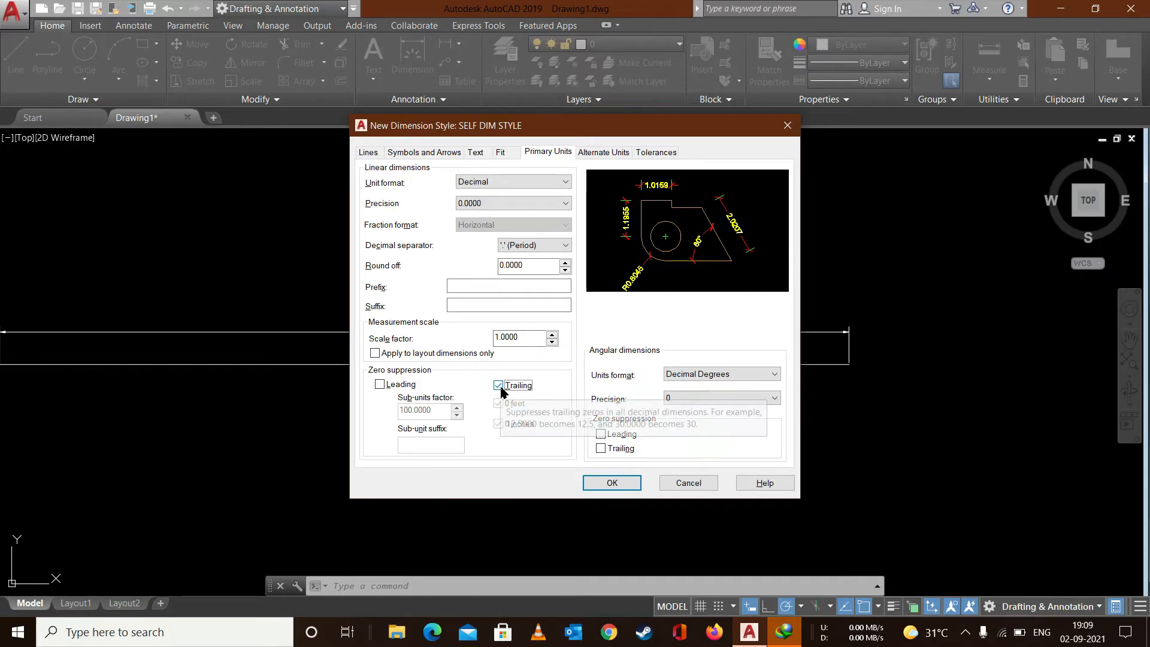
click(498, 385)
Step: Set the primary linear precision to 0.00 and suppress trailing zeros in the linear dimensions
click(492, 204)
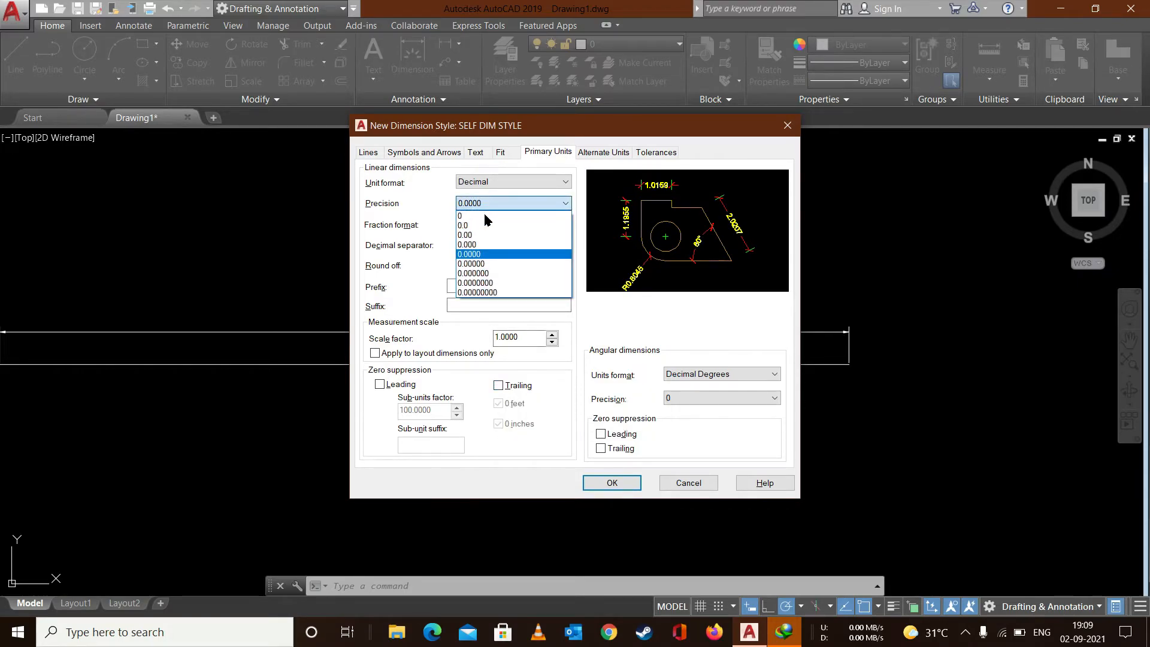
click(470, 233)
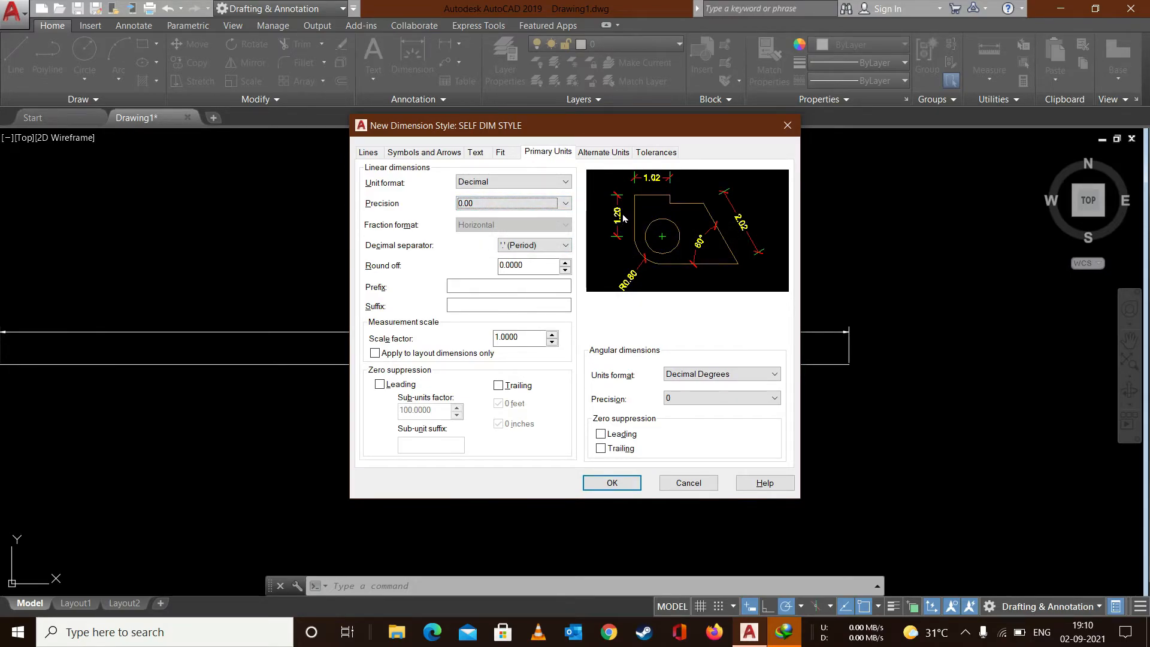
click(499, 386)
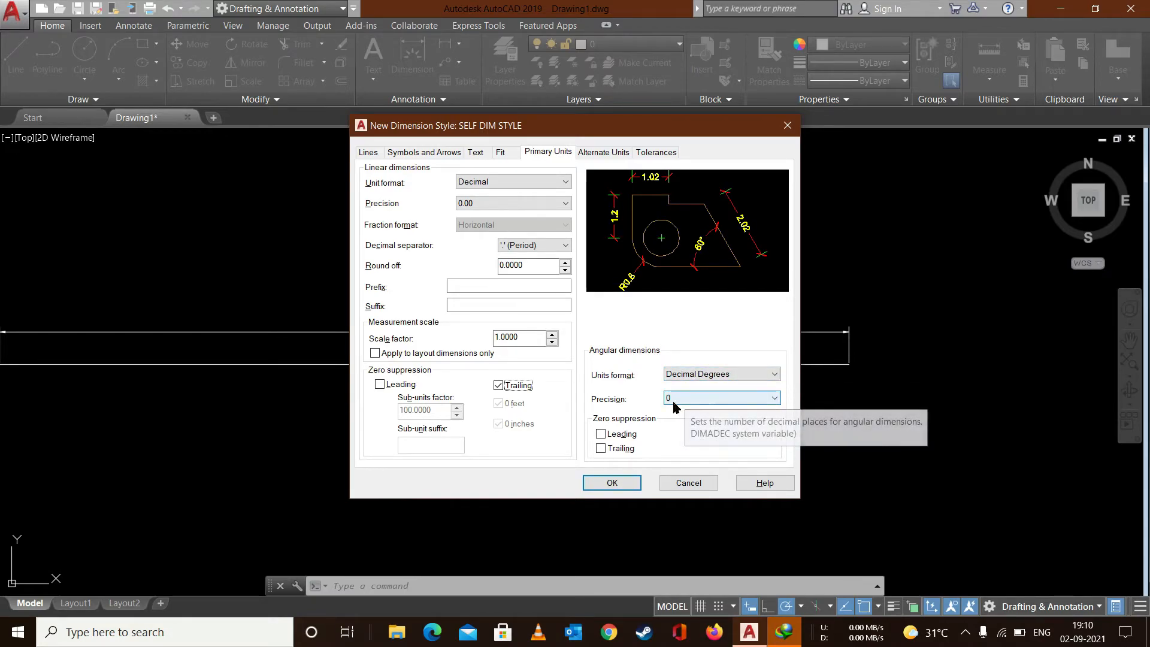
Step: Try leading zero suppression for the angular dimensions, and keep only their trailing zeros suppressed
click(621, 433)
click(621, 447)
click(616, 436)
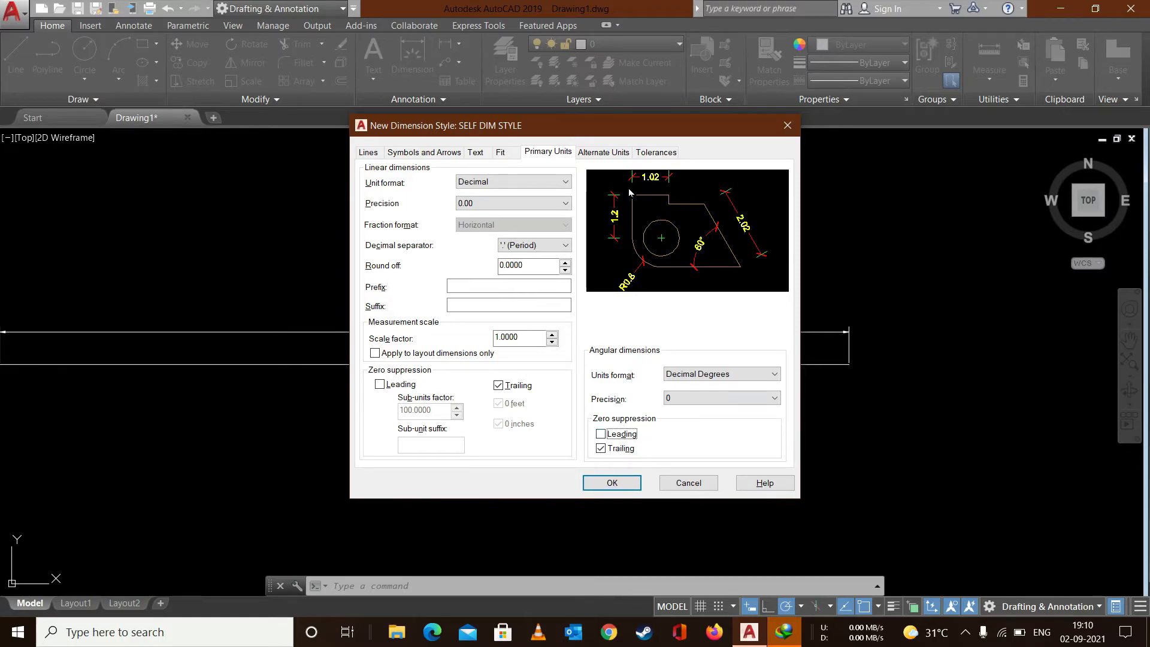
Step: Display alternate units in the dimension style, using Architectural Stacked format with a precision of 0'-0 1/2"
click(604, 153)
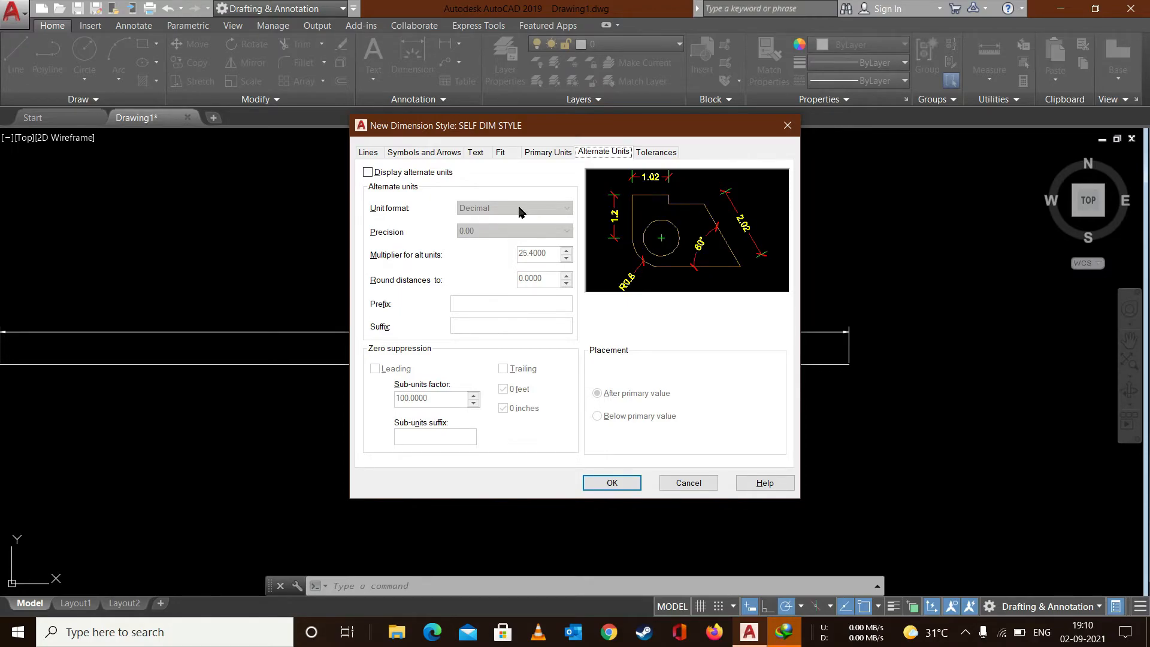
click(423, 175)
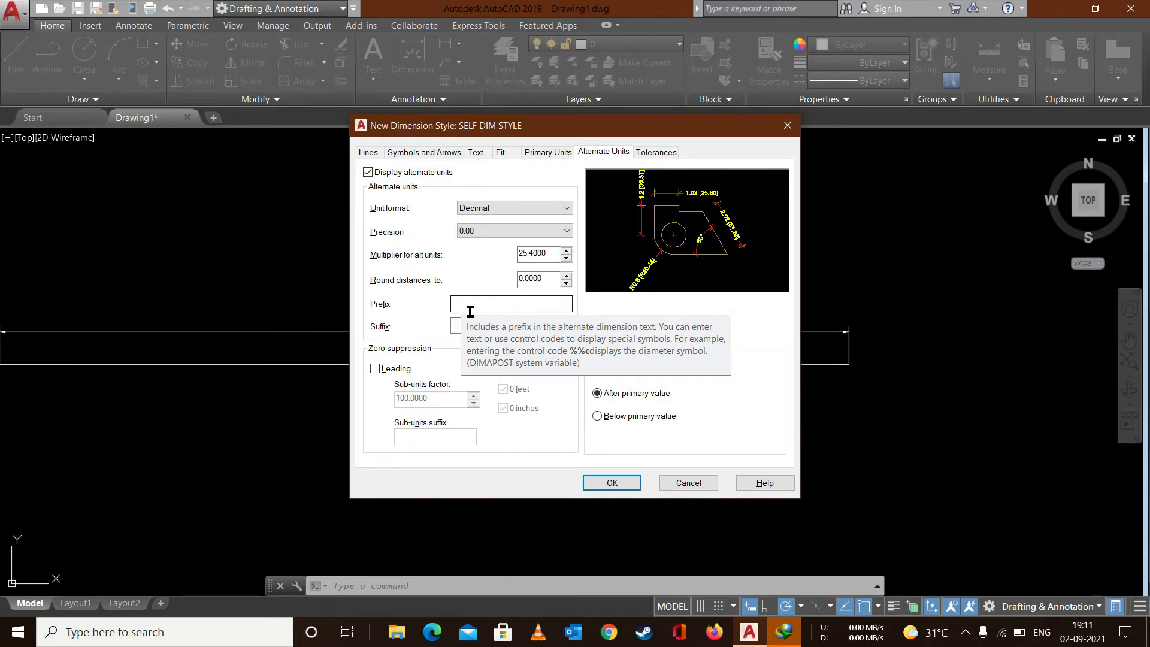
click(510, 208)
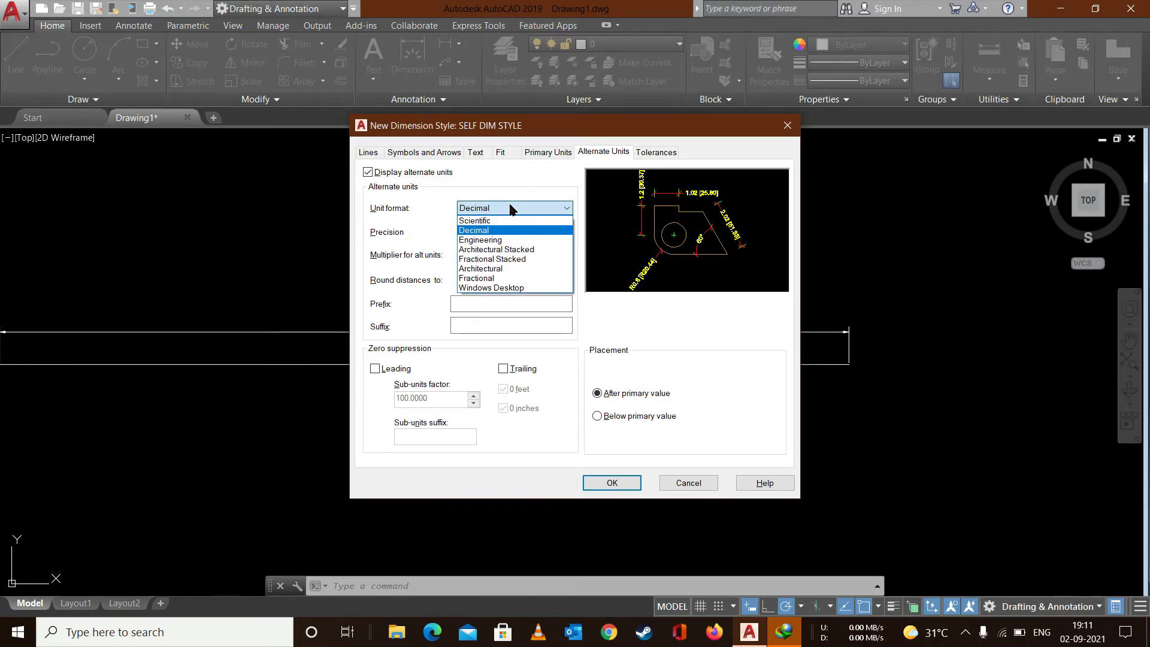
click(507, 248)
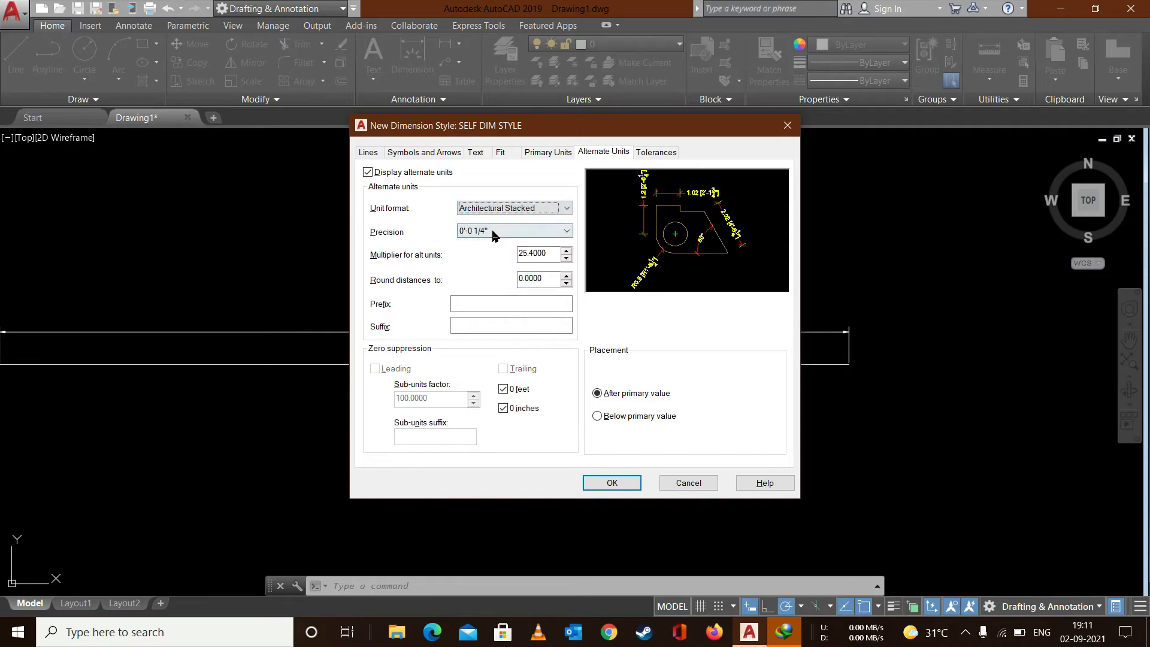
click(494, 232)
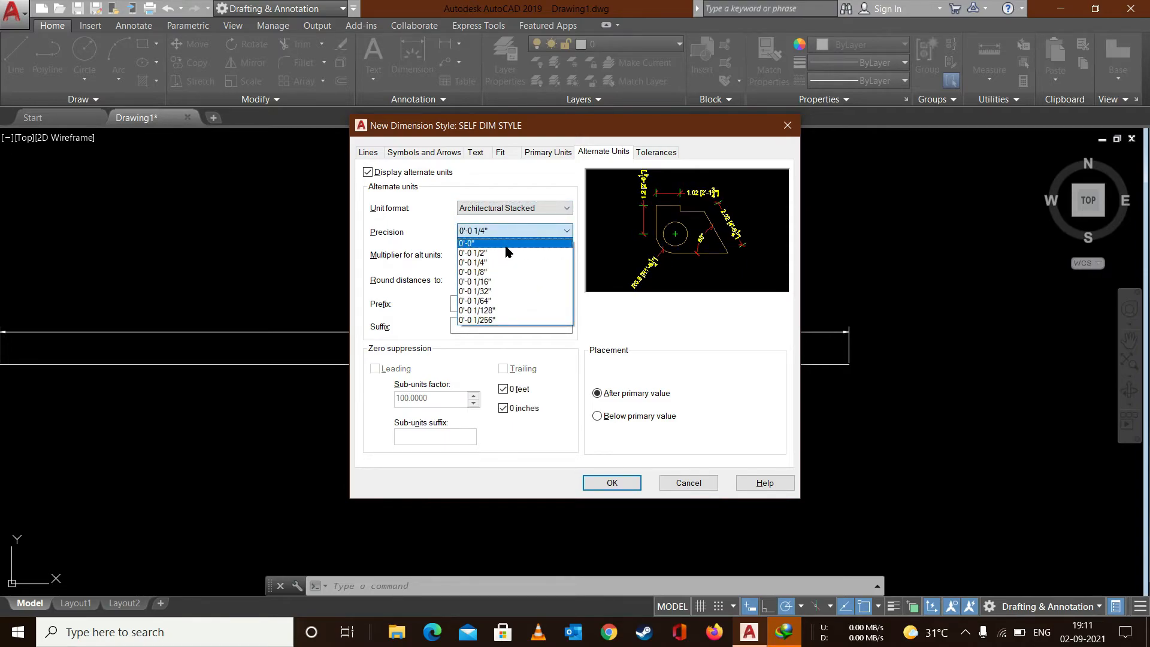
click(506, 253)
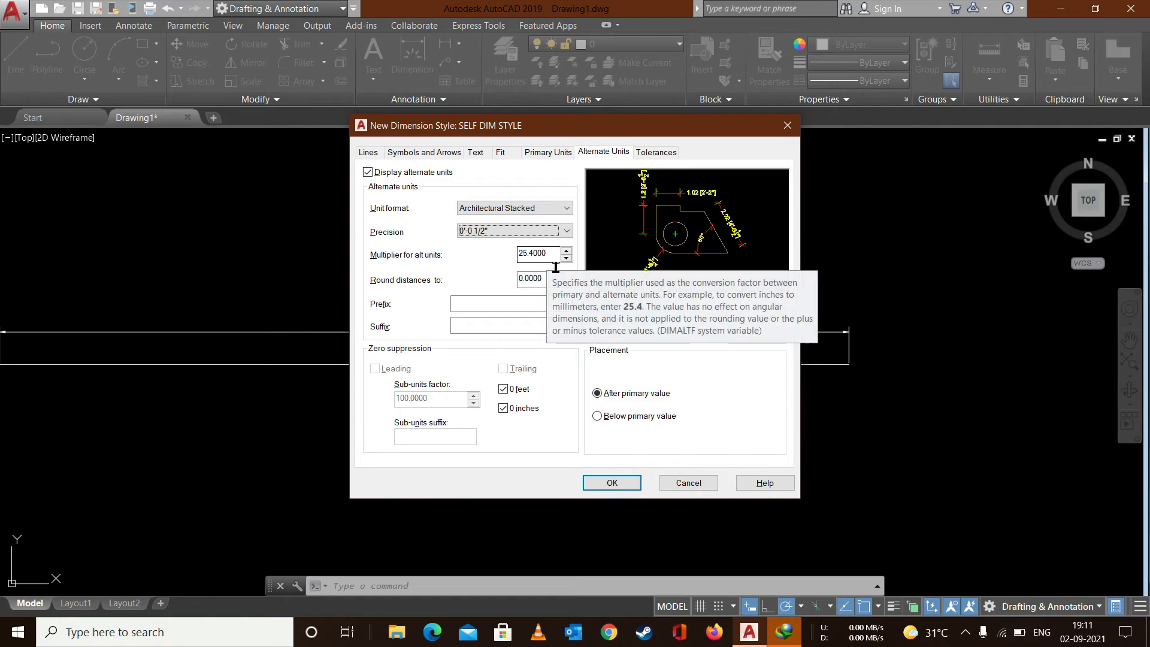
Step: Try the dimension style without alternate units, and restore their display
drag(556, 268, 509, 265)
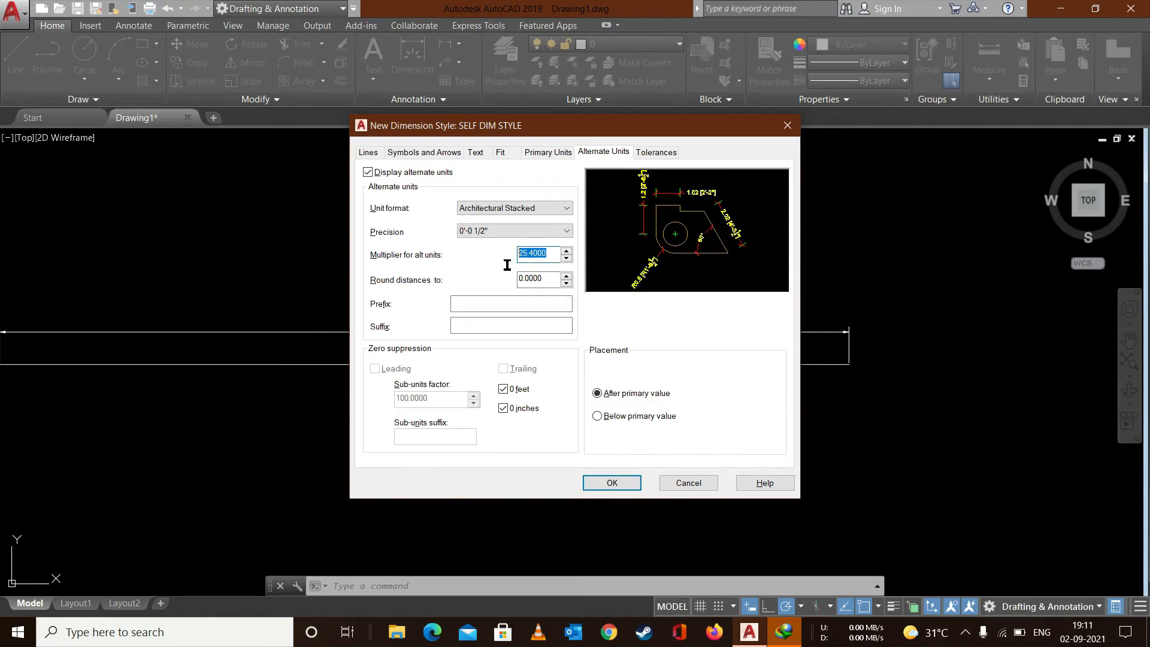
click(415, 173)
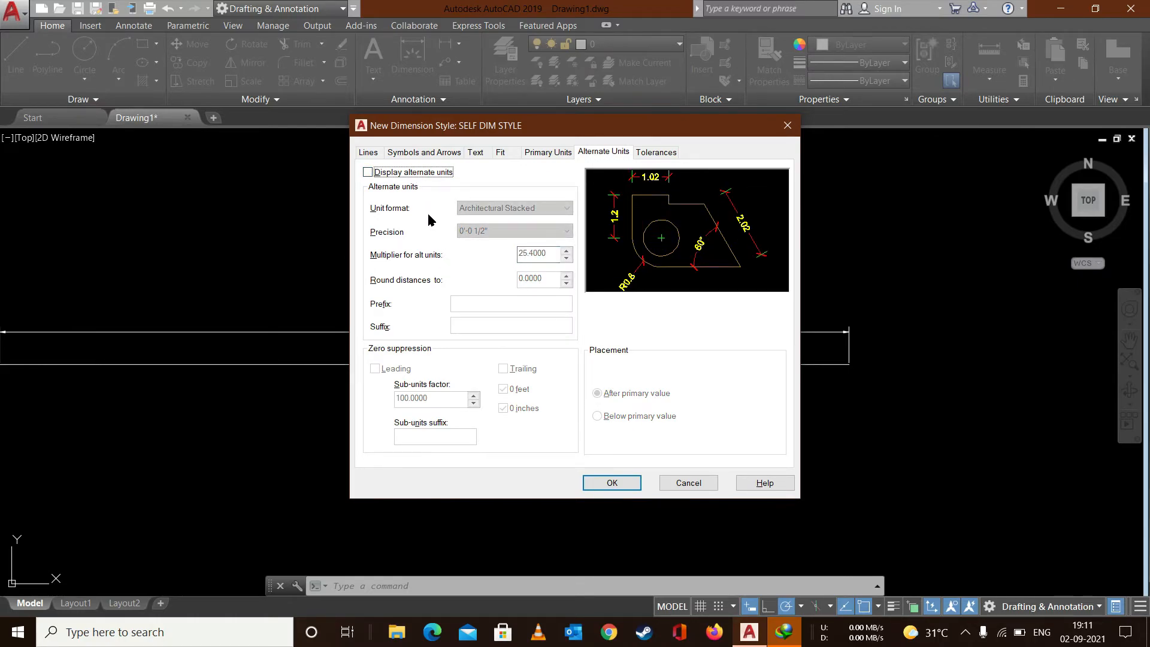
click(384, 173)
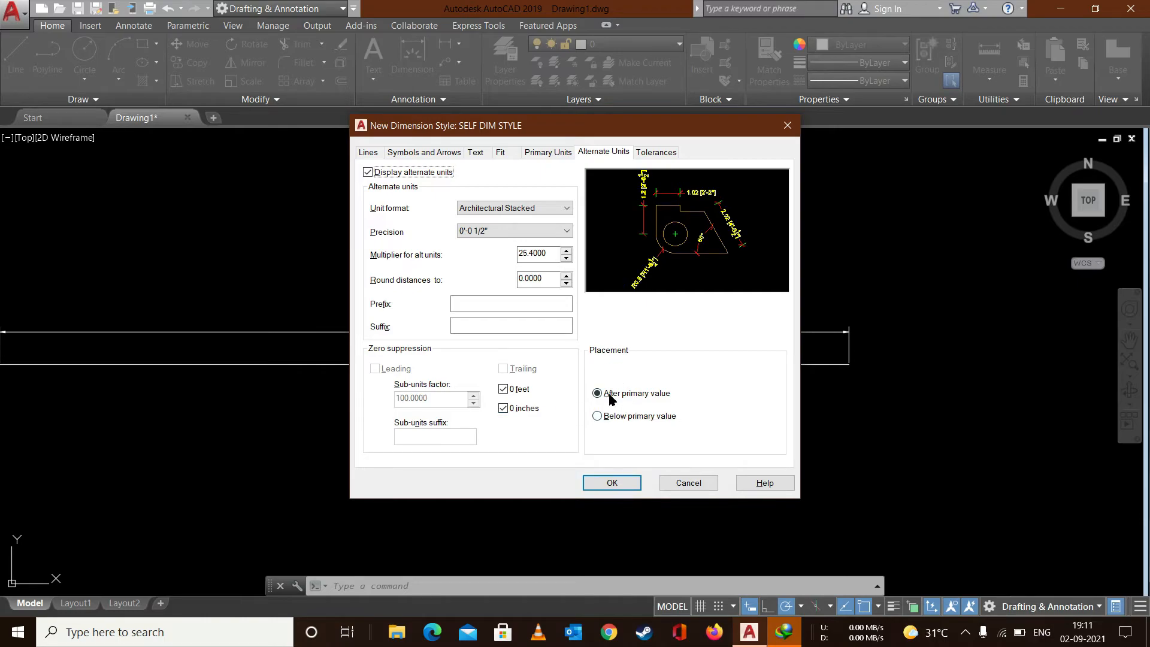
Step: Compare the two alternate unit placements, keep Below primary value, and turn off the display of alternate units
click(606, 420)
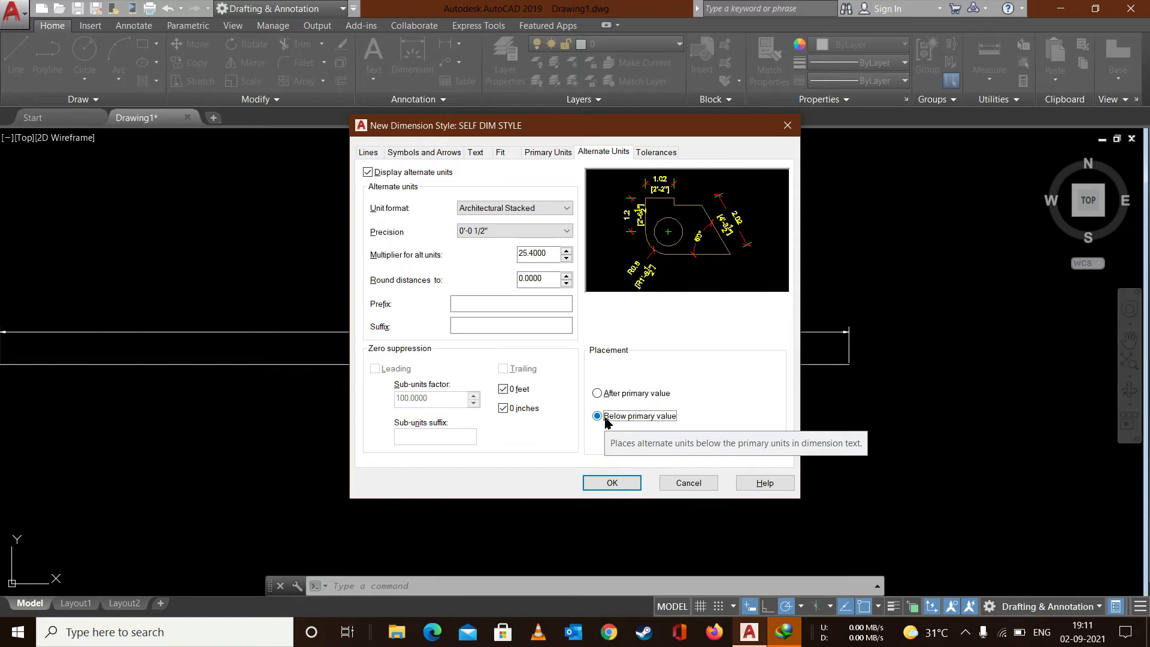
click(616, 394)
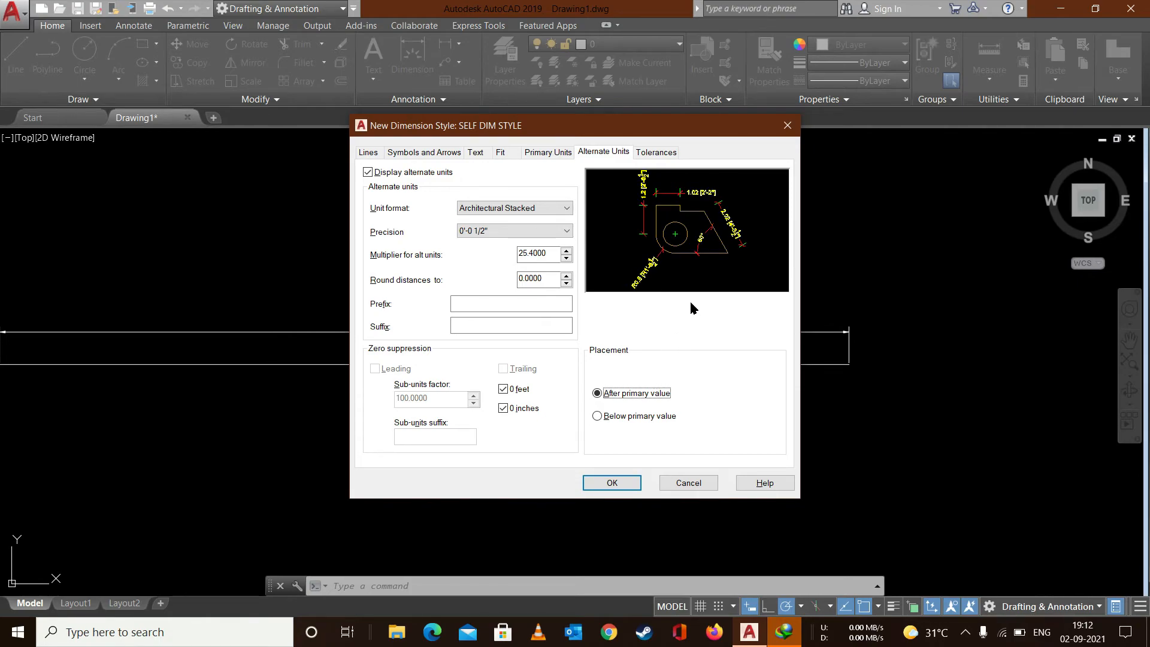
click(620, 416)
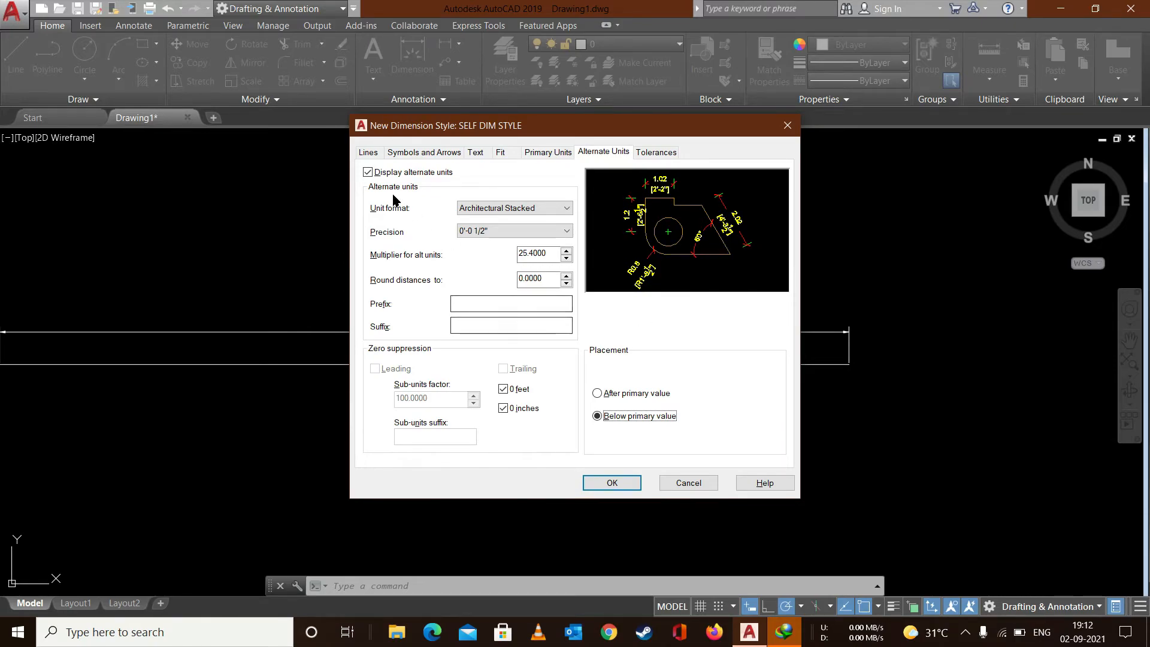
click(391, 172)
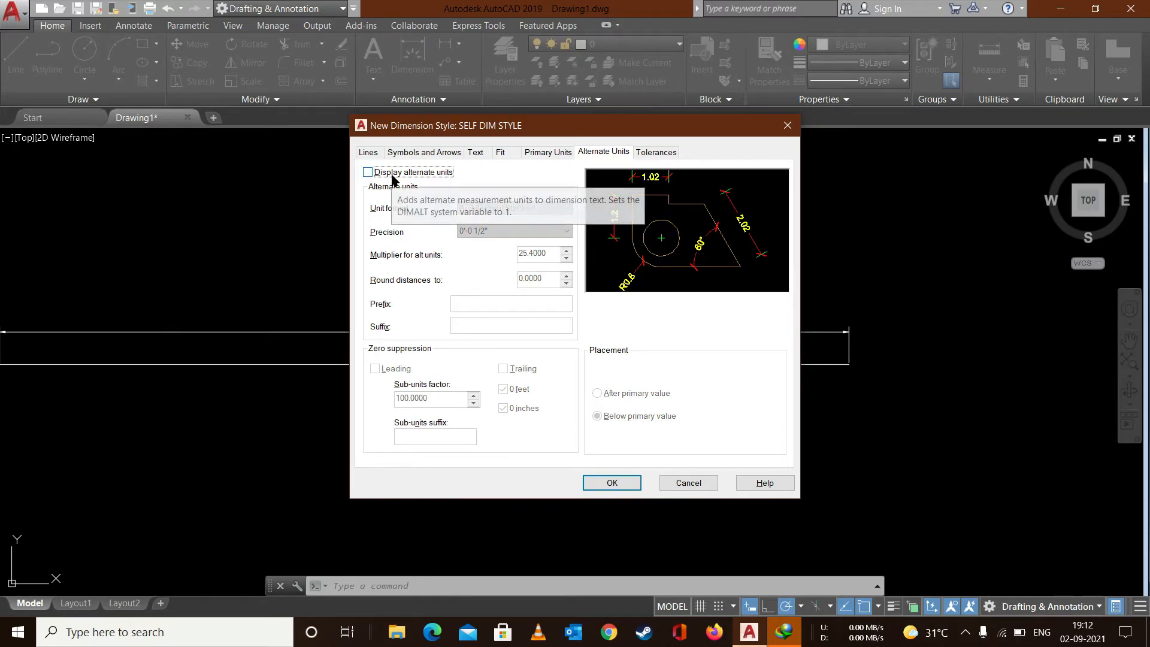
Step: Set the tolerance method to Symmetrical with an upper value of 0.01, and suppress trailing zeros in the tolerances
click(657, 155)
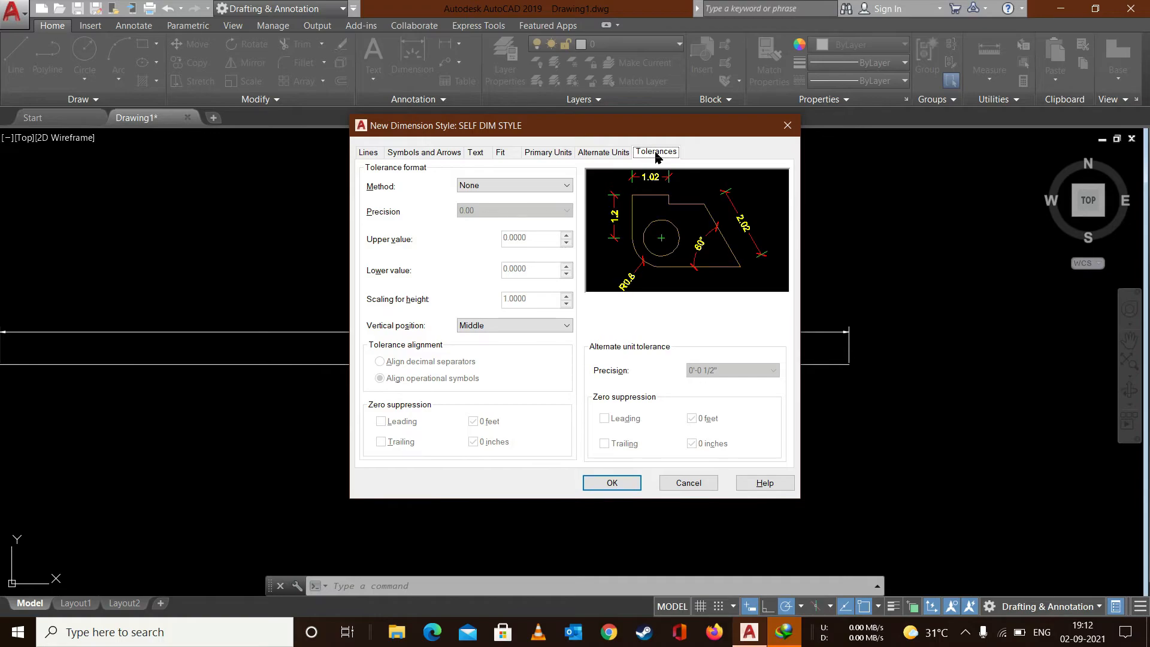
click(494, 185)
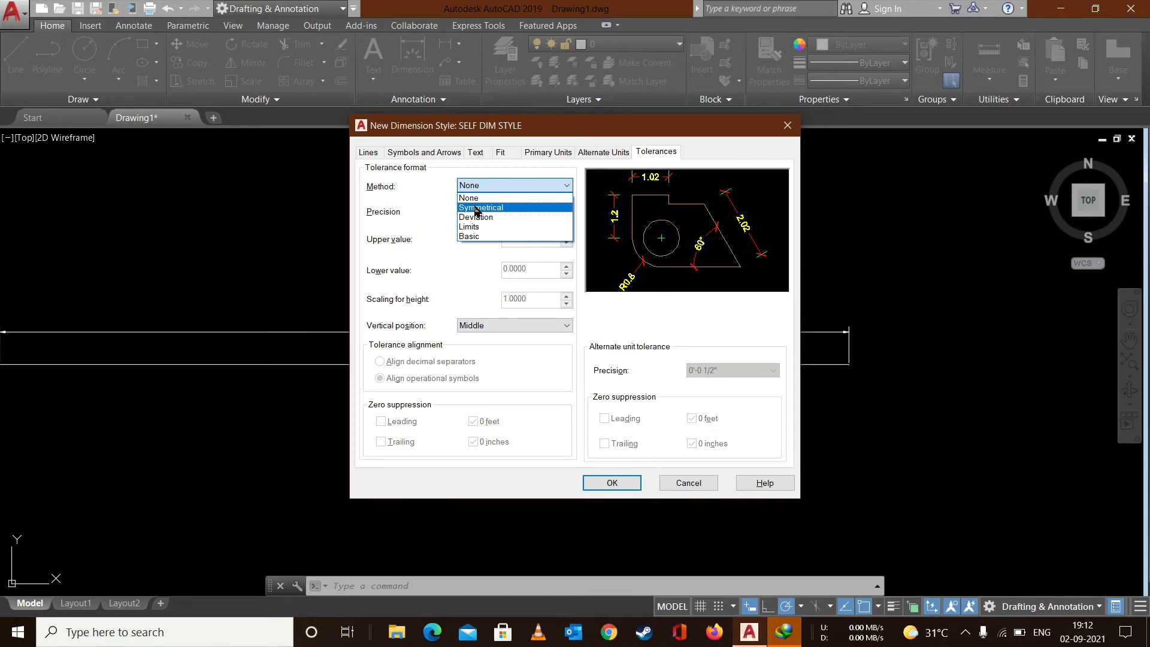
click(476, 209)
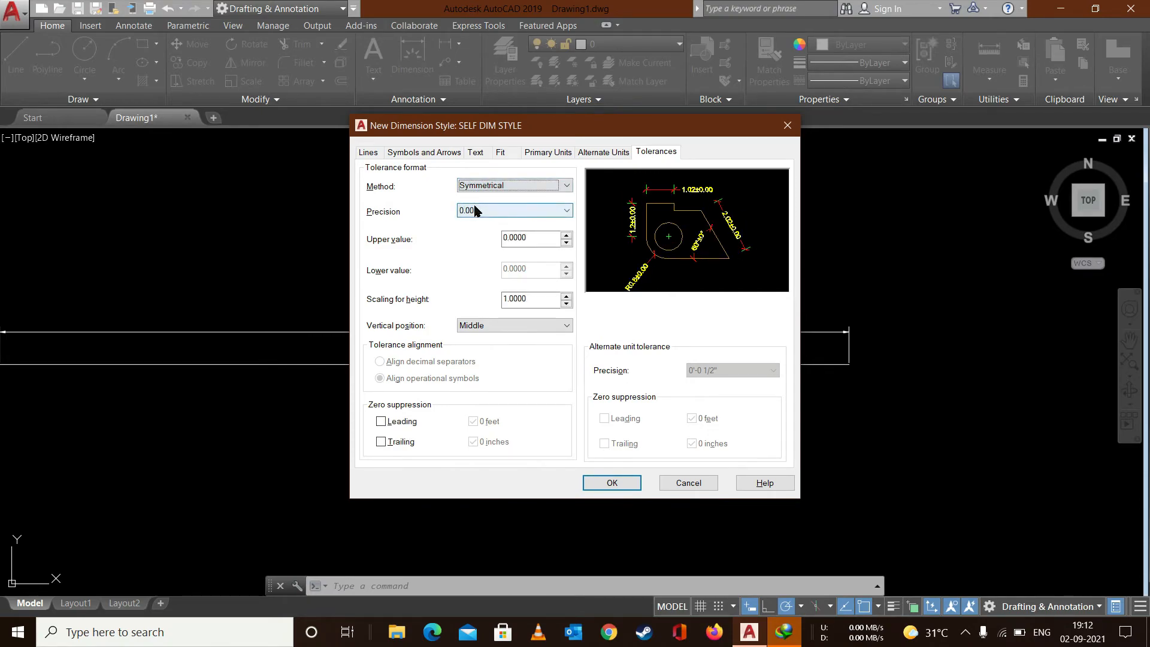
click(477, 210)
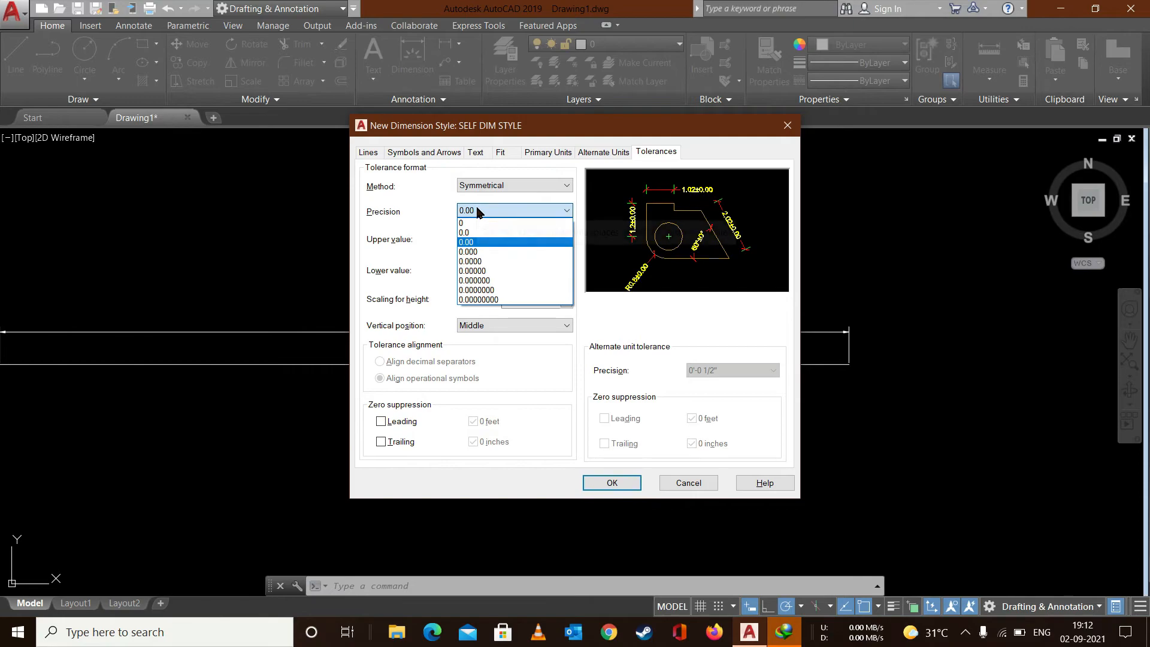
click(406, 206)
key(Tab)
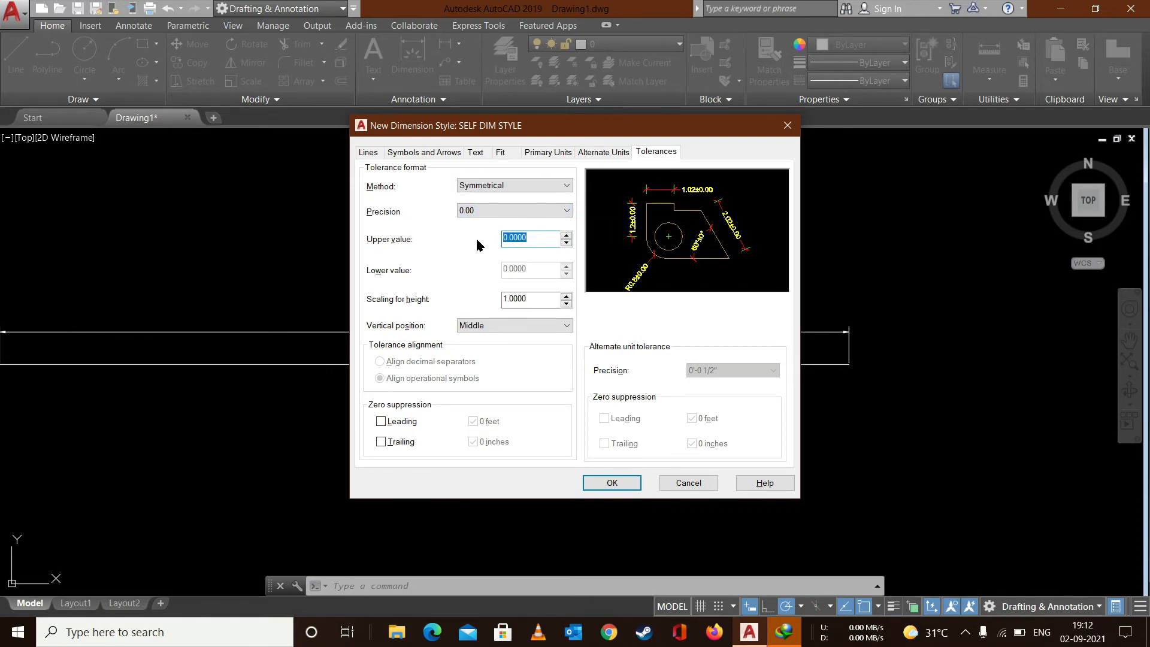
text(0.)
click(544, 300)
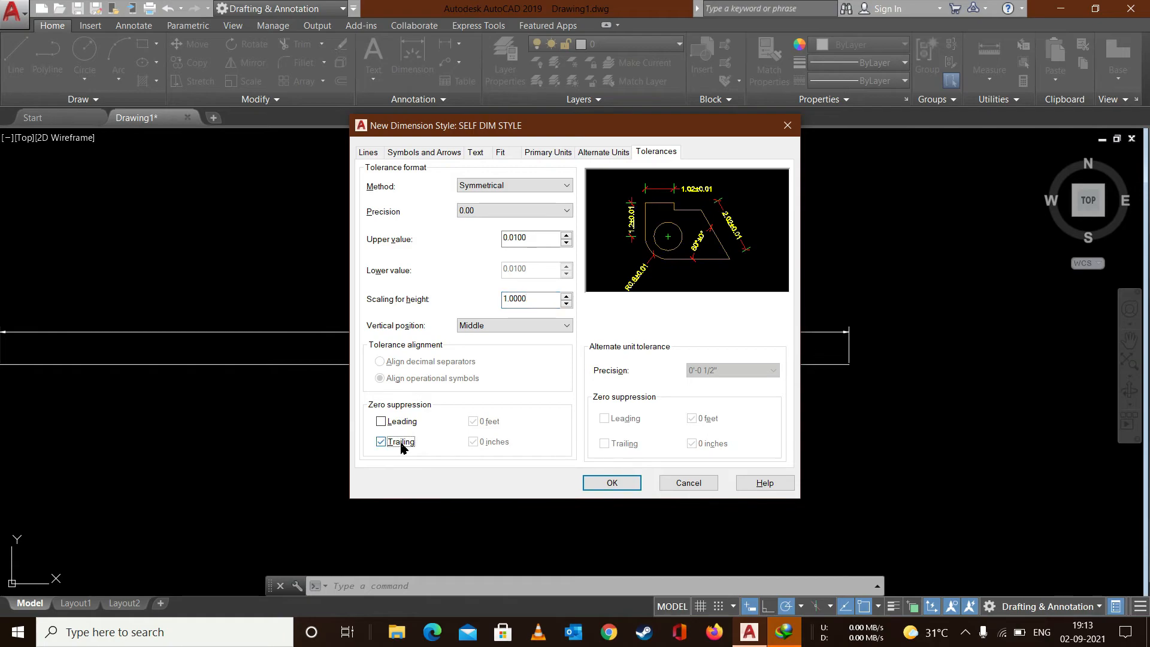
Step: Change the tolerance method to Deviation with an upper value of 0.01 and a lower value of 0.02
click(507, 190)
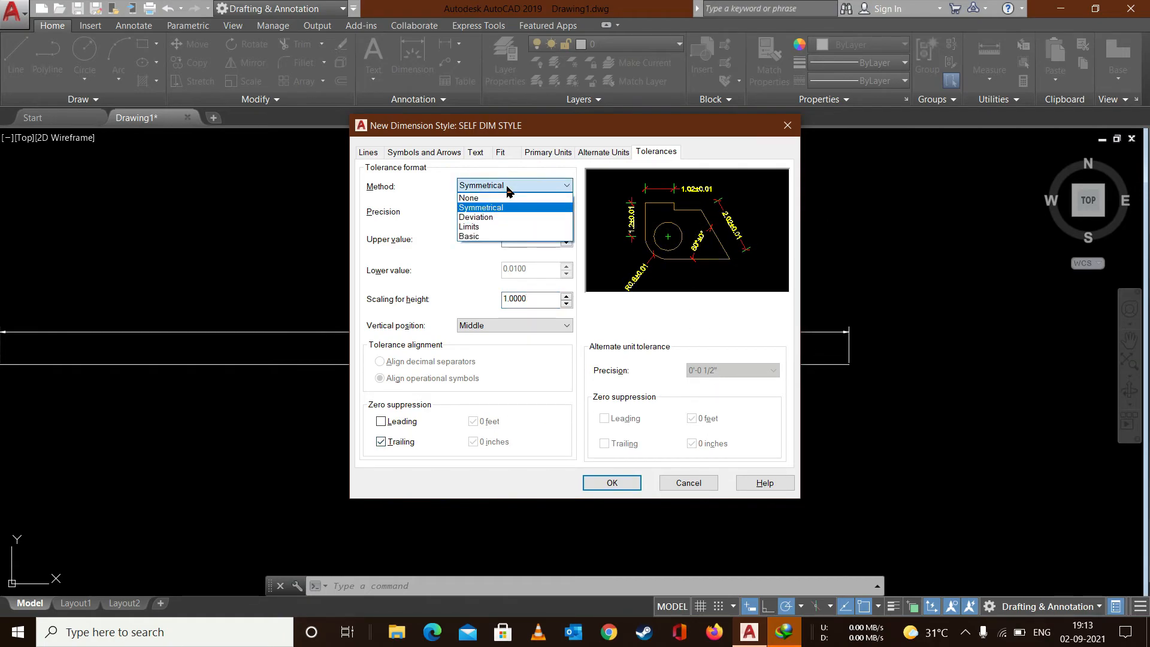
click(497, 218)
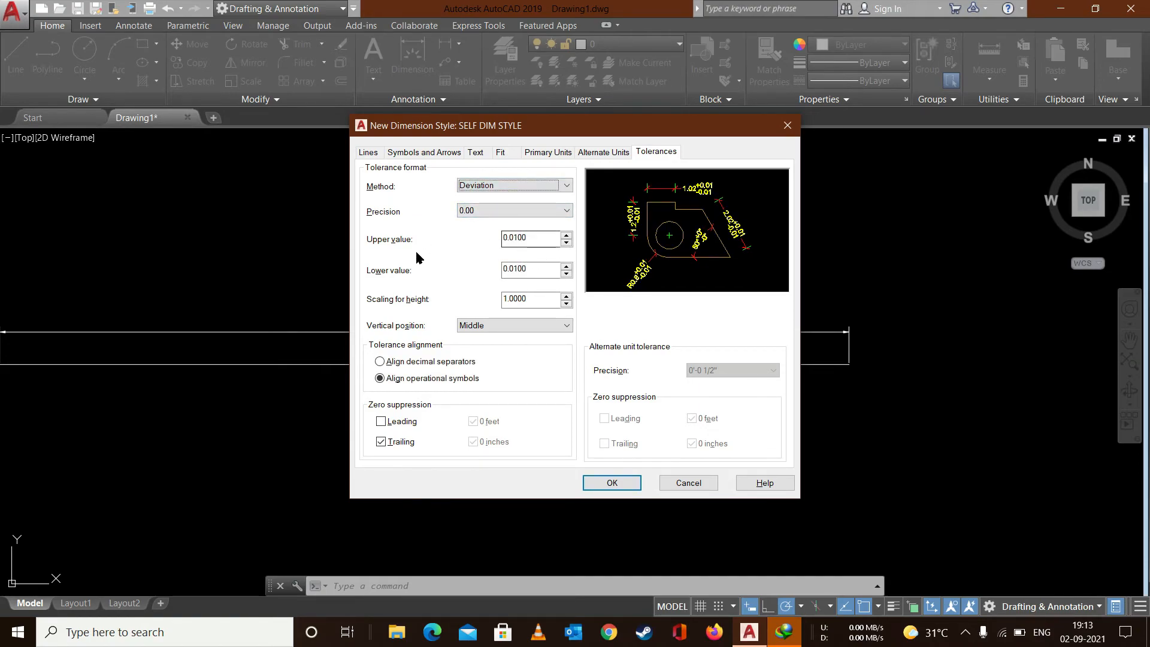
drag(547, 249, 462, 236)
text(0.)
drag(561, 271, 473, 272)
text(0)
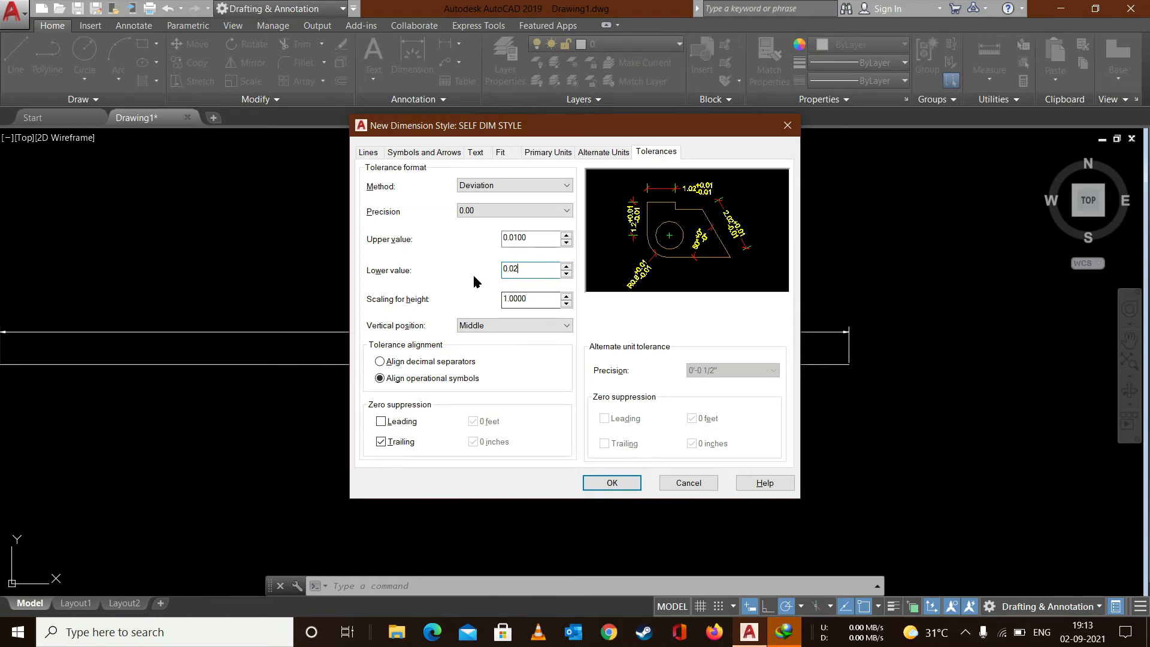
click(550, 241)
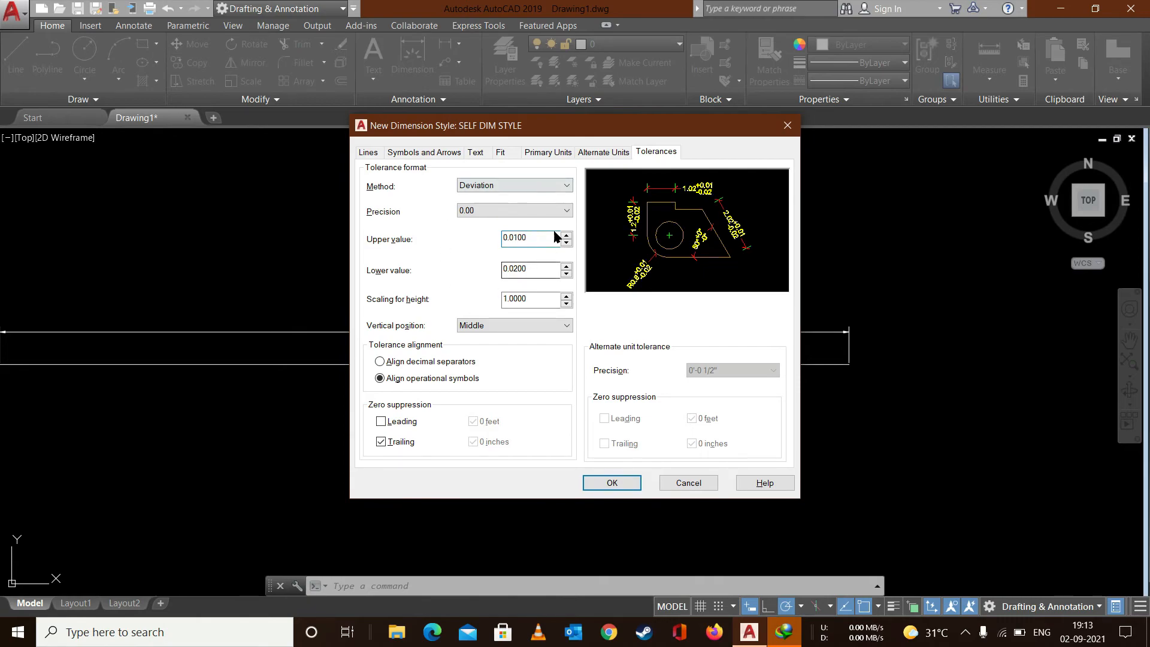
Step: Try the Limits and Basic tolerance methods, and return to Limits
click(500, 187)
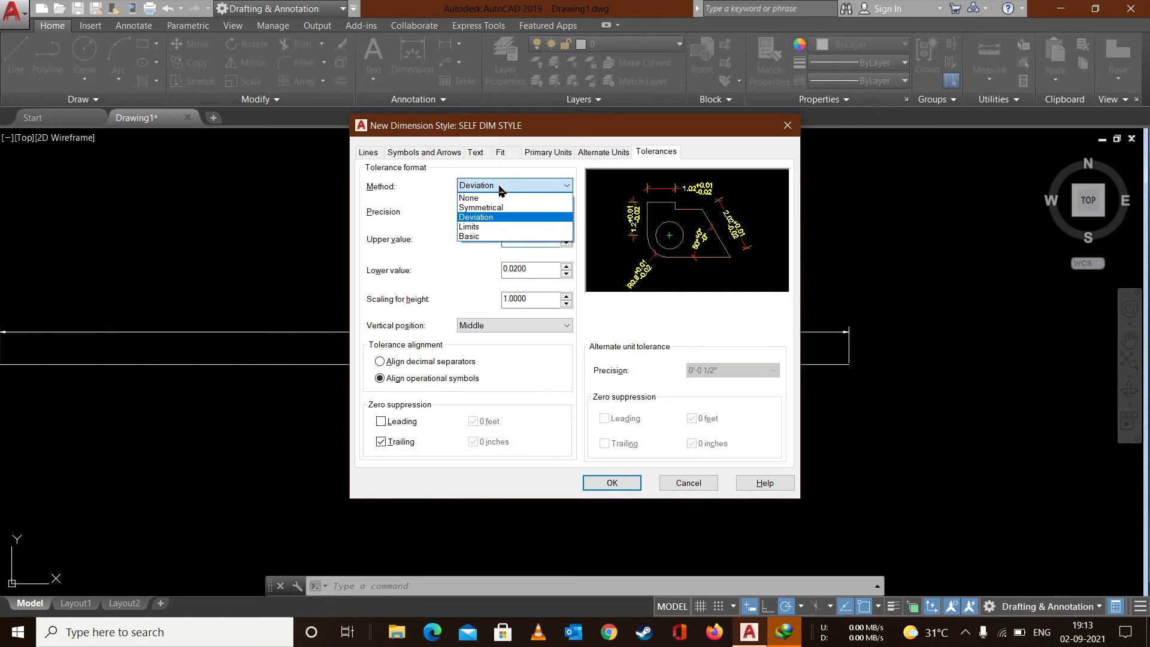
click(494, 227)
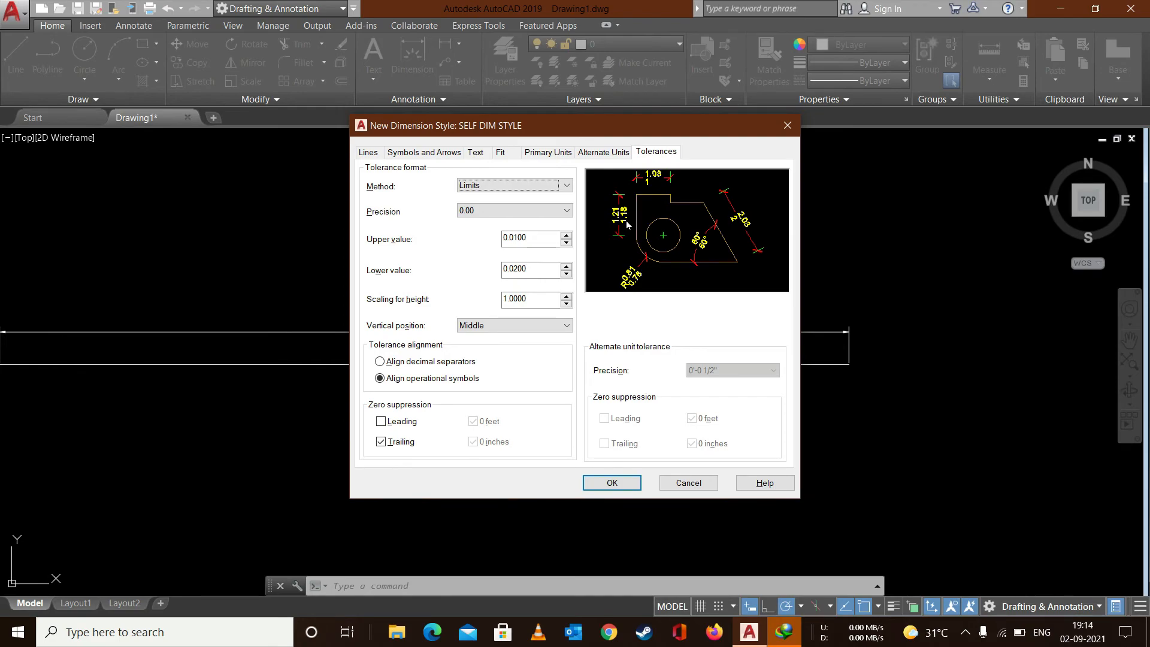
click(518, 190)
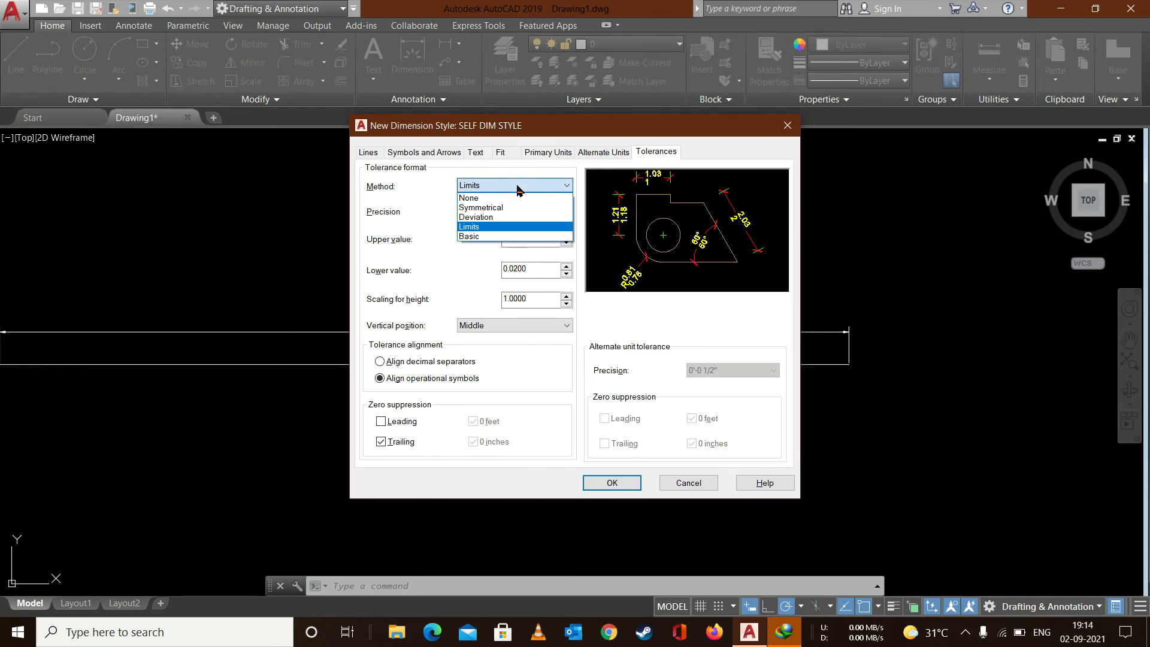
click(494, 236)
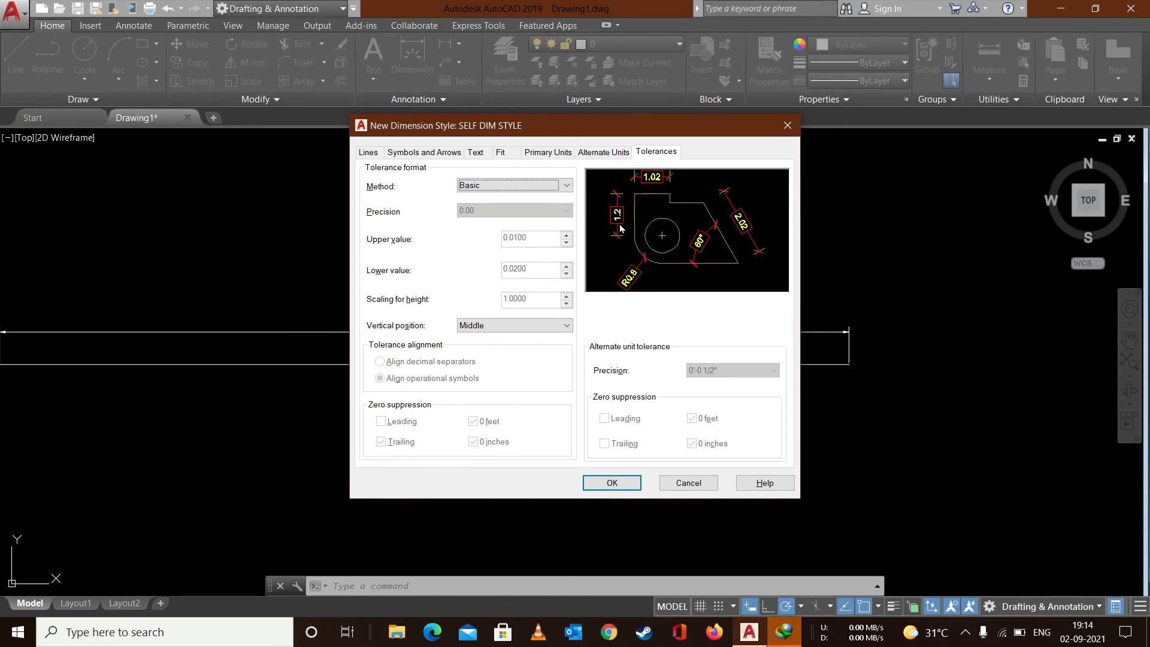
click(515, 187)
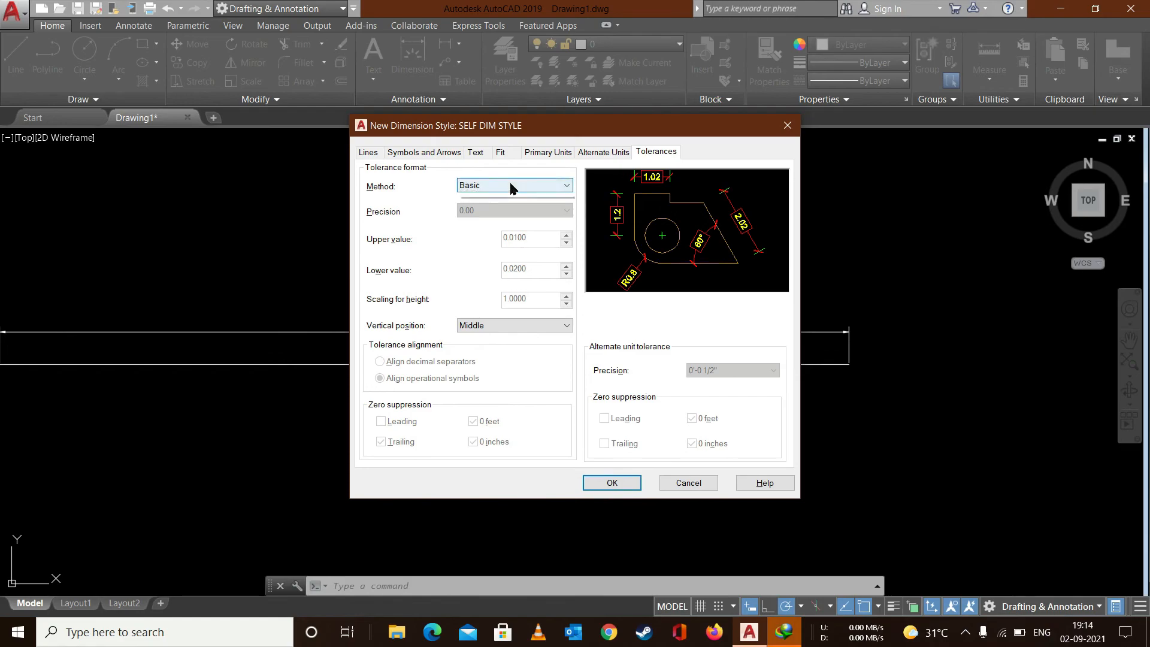
click(484, 226)
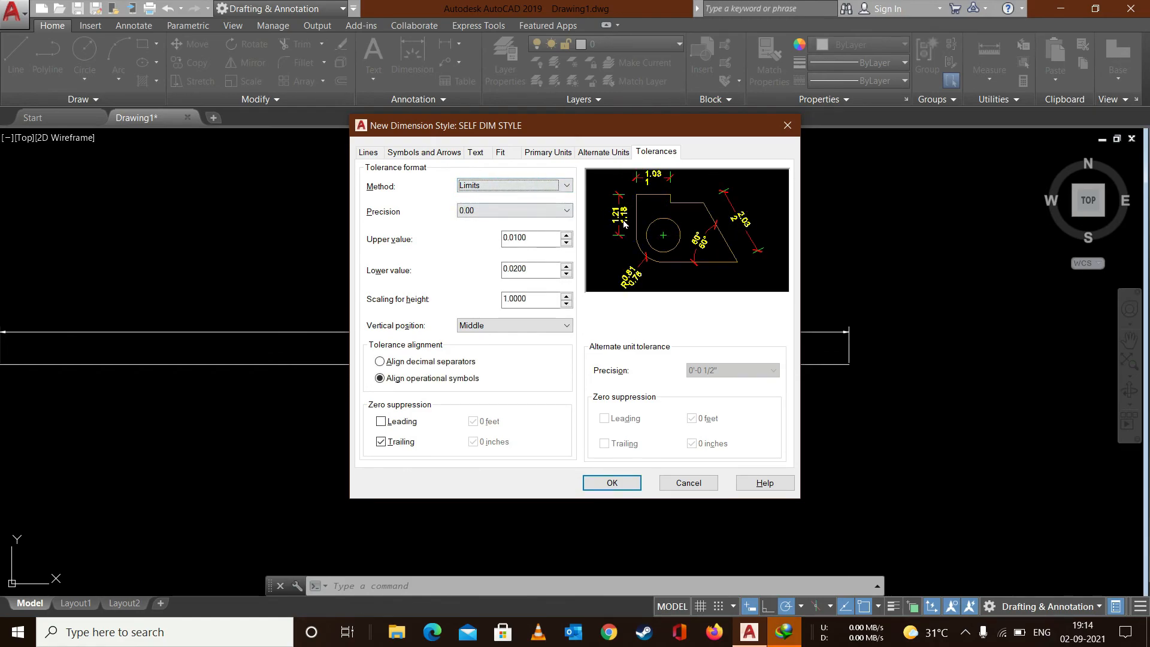
Step: Set the tolerance method to Basic and accept the settings of the new dimension style
click(516, 189)
click(526, 240)
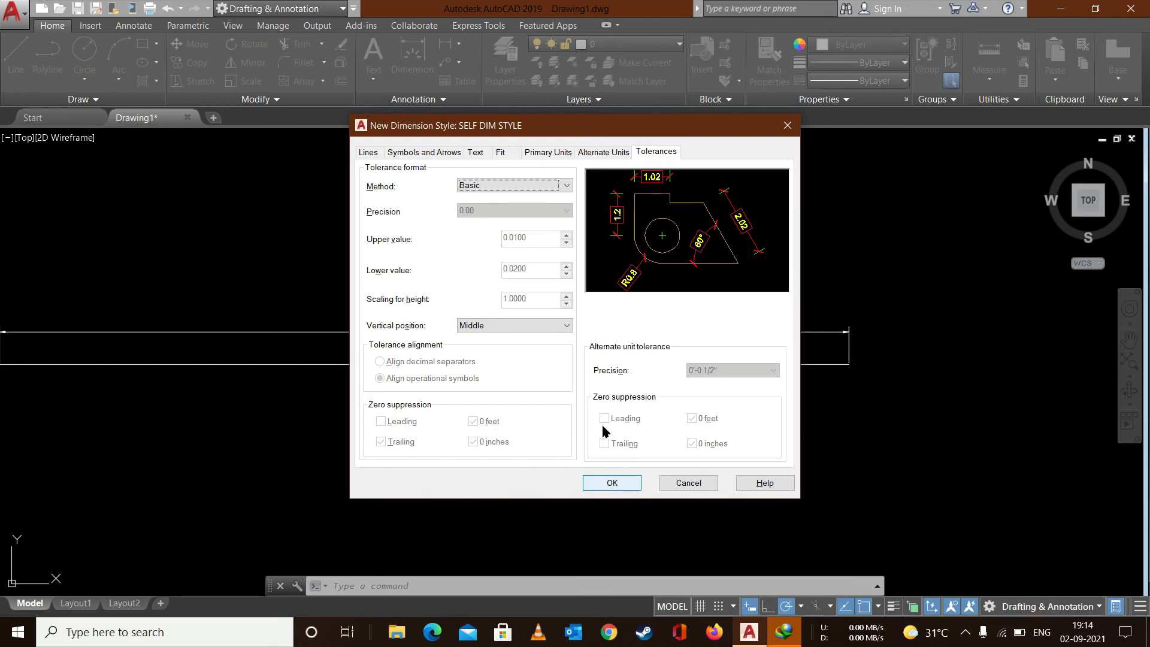
click(612, 483)
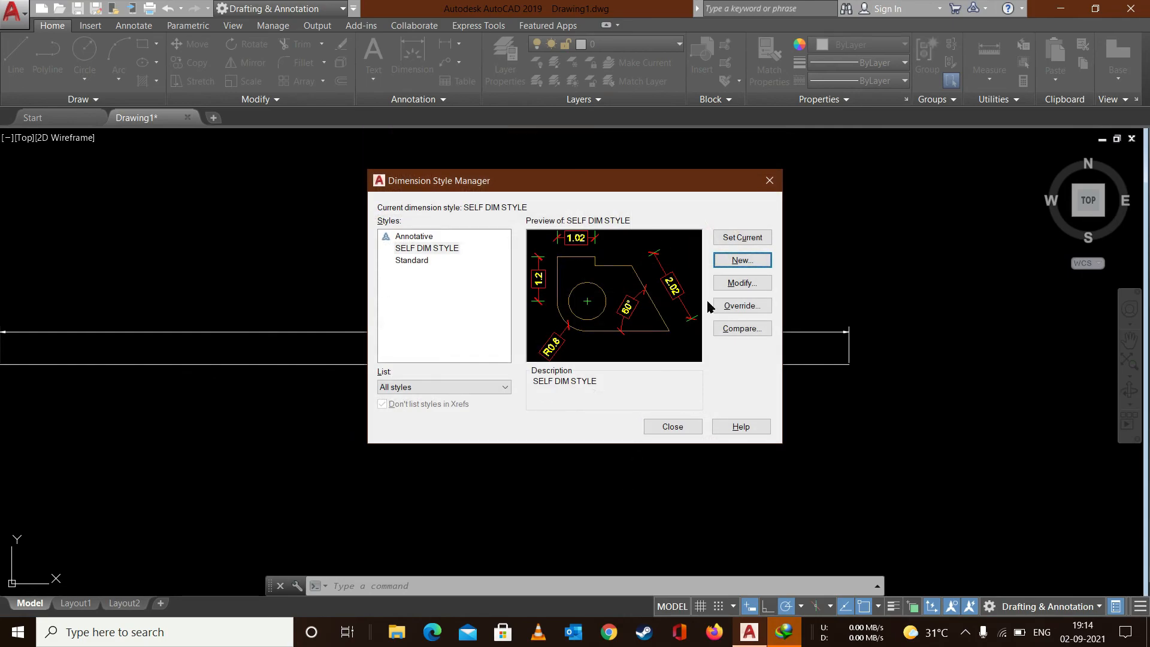
Step: Make SELF DIM STYLE the current dimension style and close the Dimension Style Manager
click(428, 251)
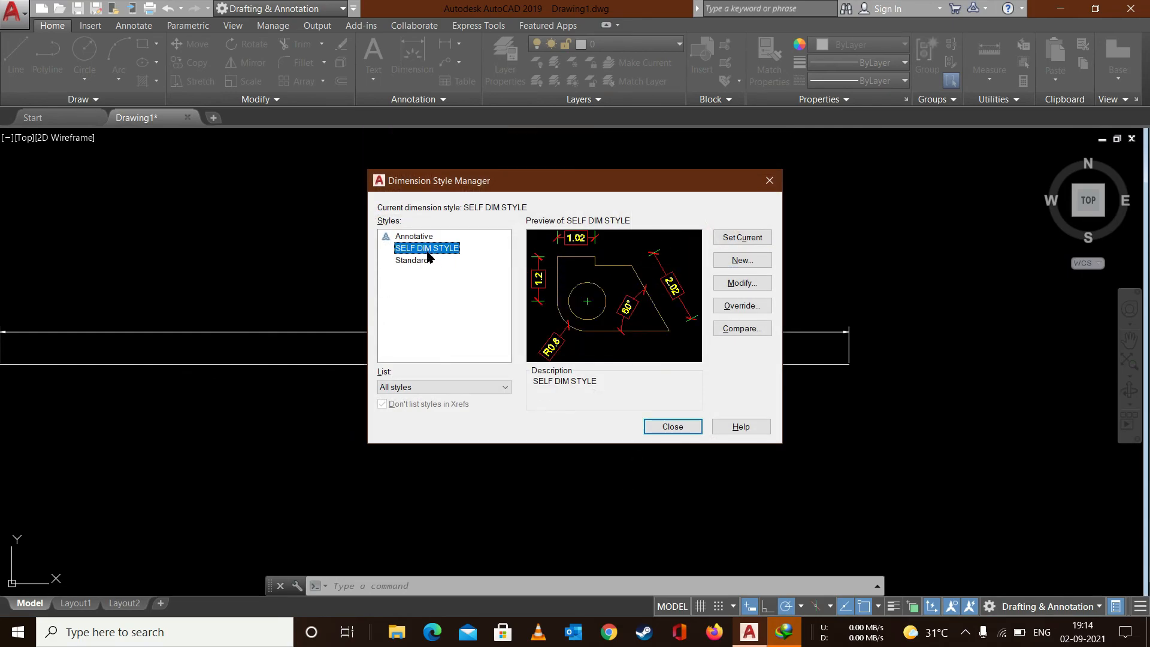
click(730, 240)
click(659, 427)
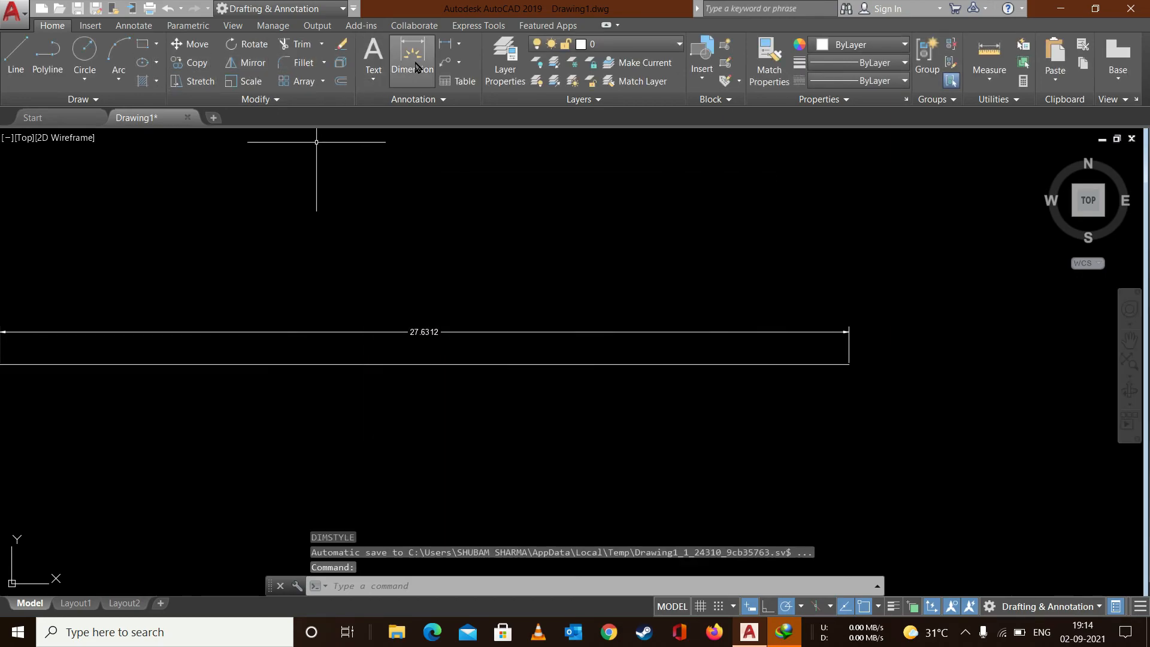
Step: Dimension the horizontal line's full length in SELF DIM STYLE, placing the dimension just below the line, and end the command
click(447, 47)
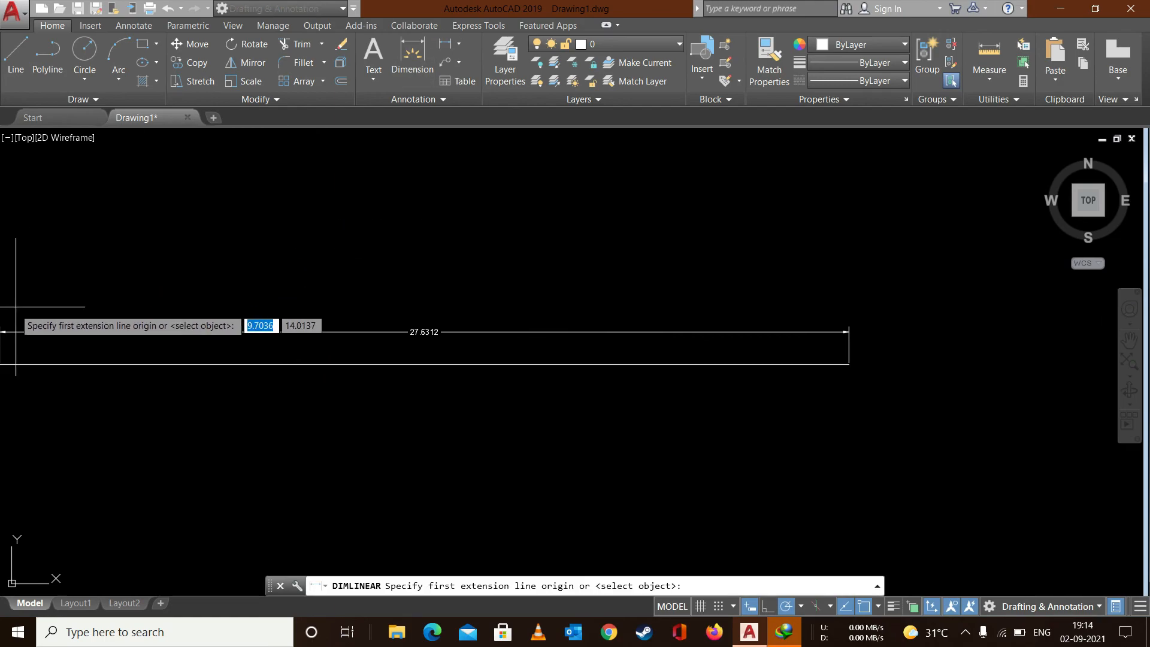
click(412, 57)
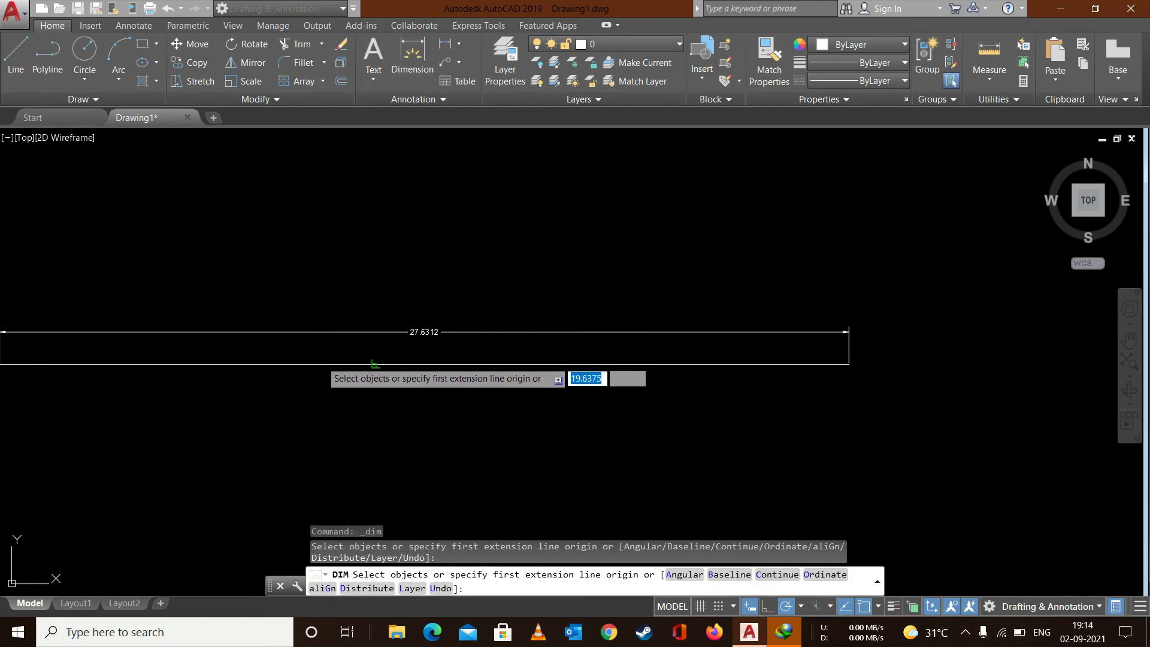
click(322, 364)
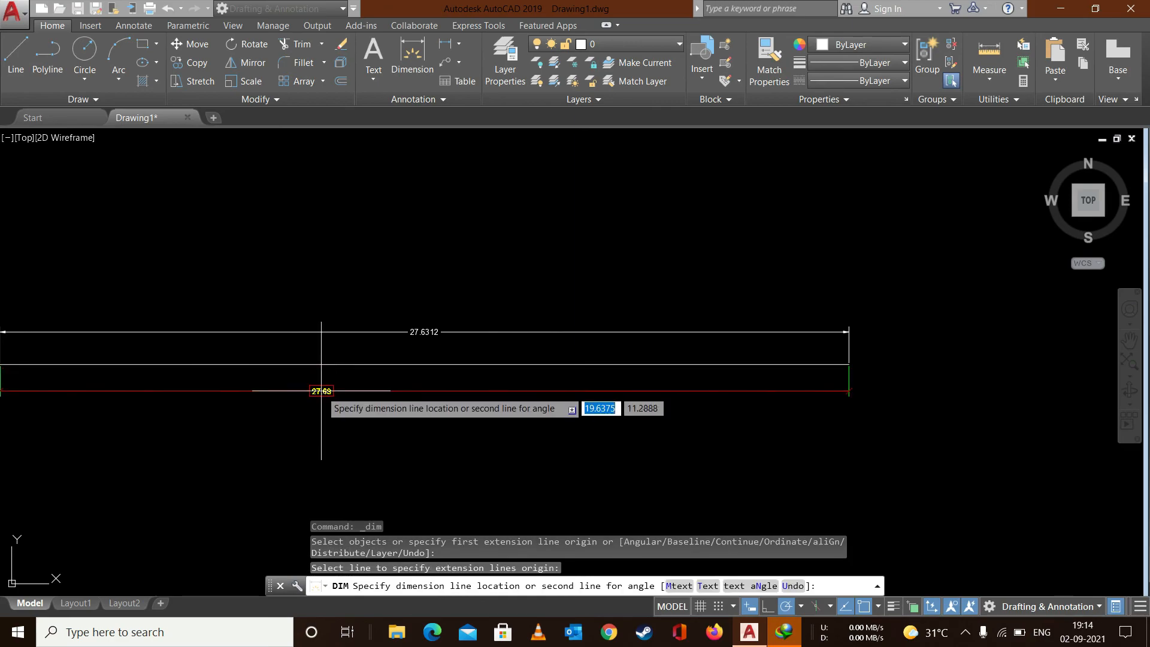
click(321, 390)
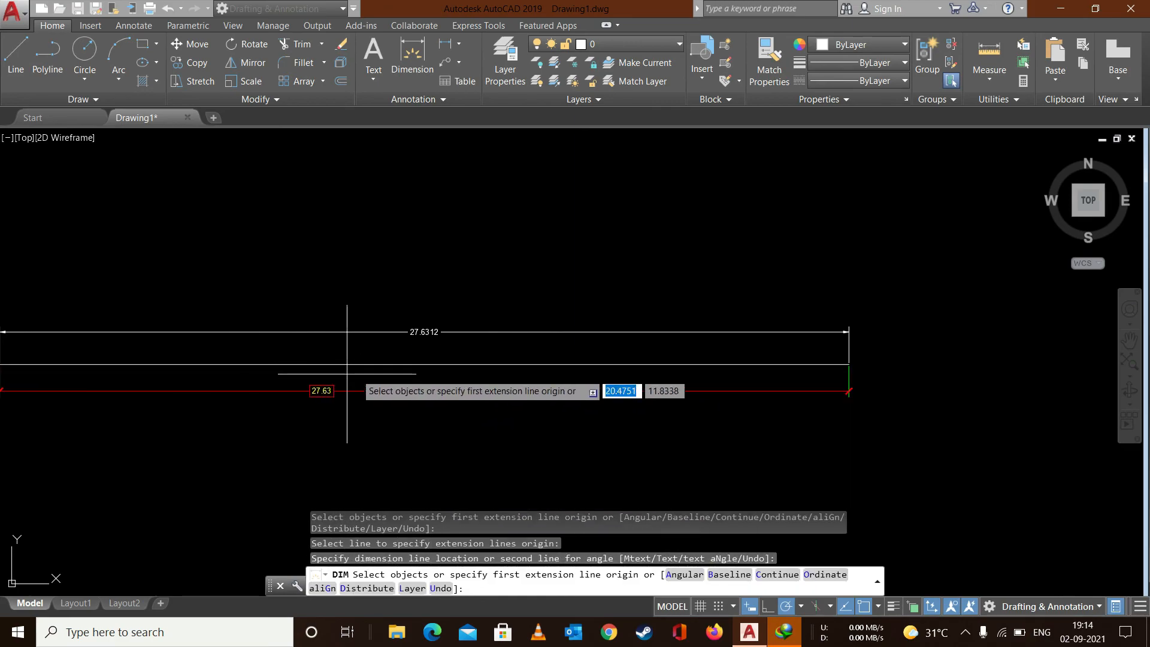
click(1130, 340)
drag(397, 446, 448, 476)
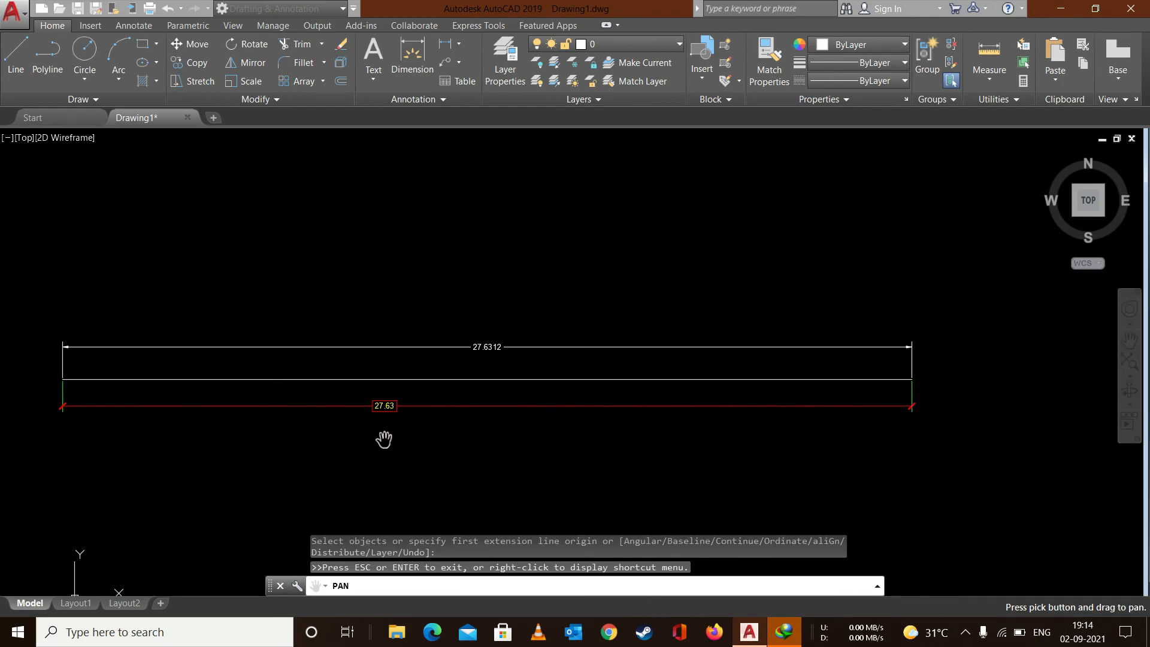
key(Escape)
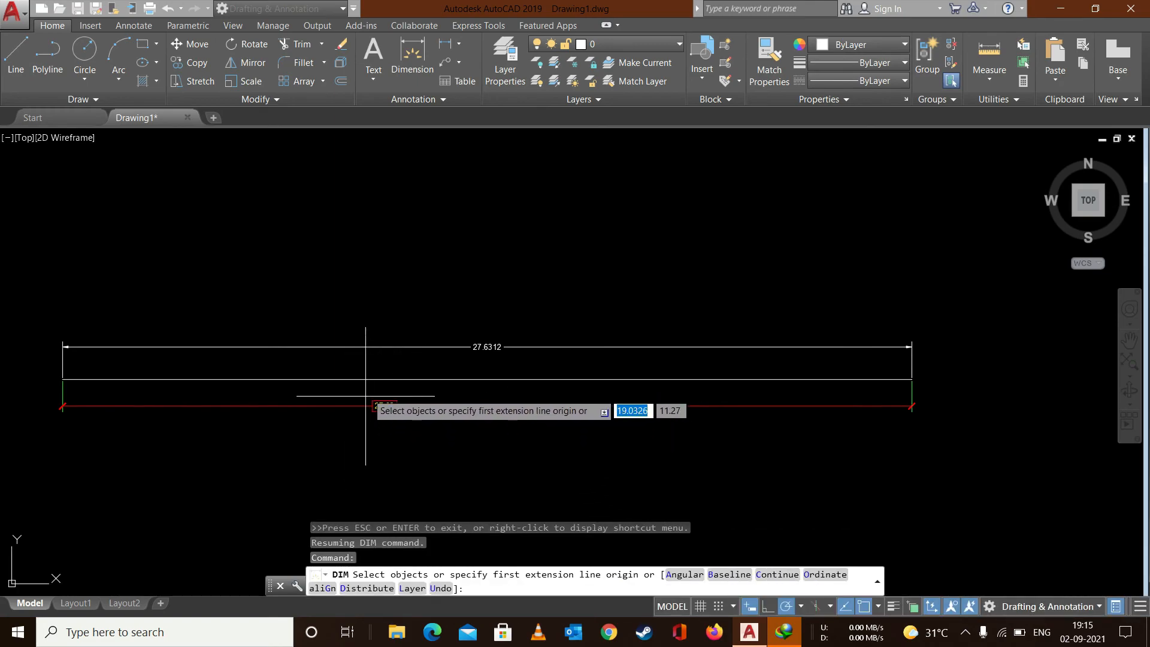
click(427, 99)
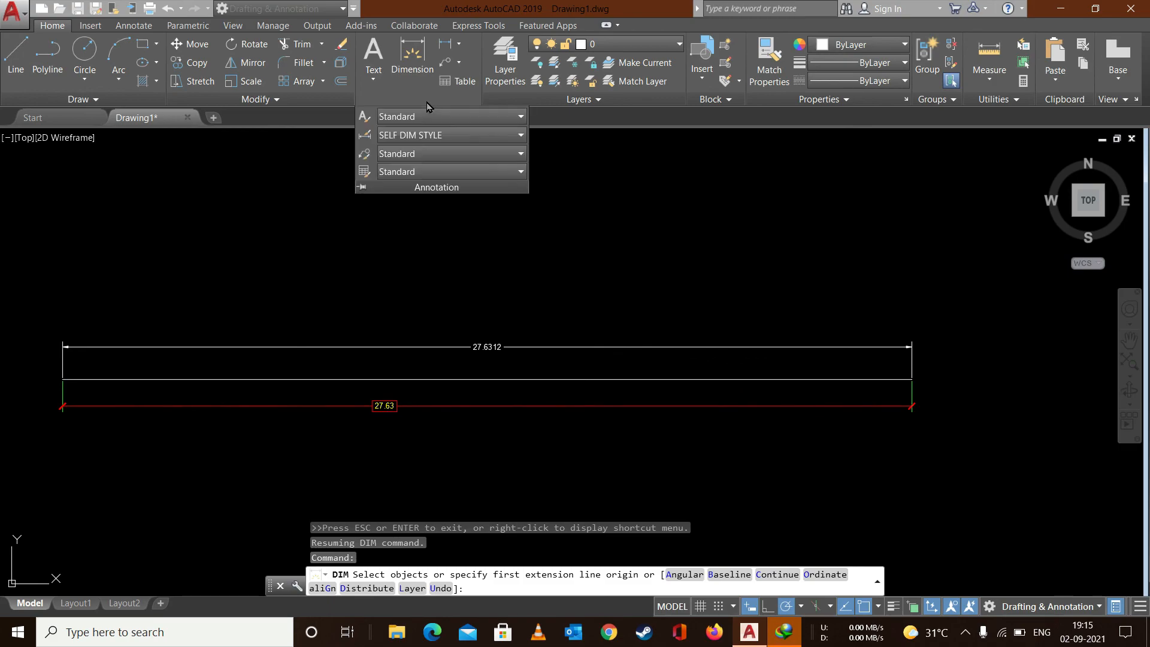
key(Escape)
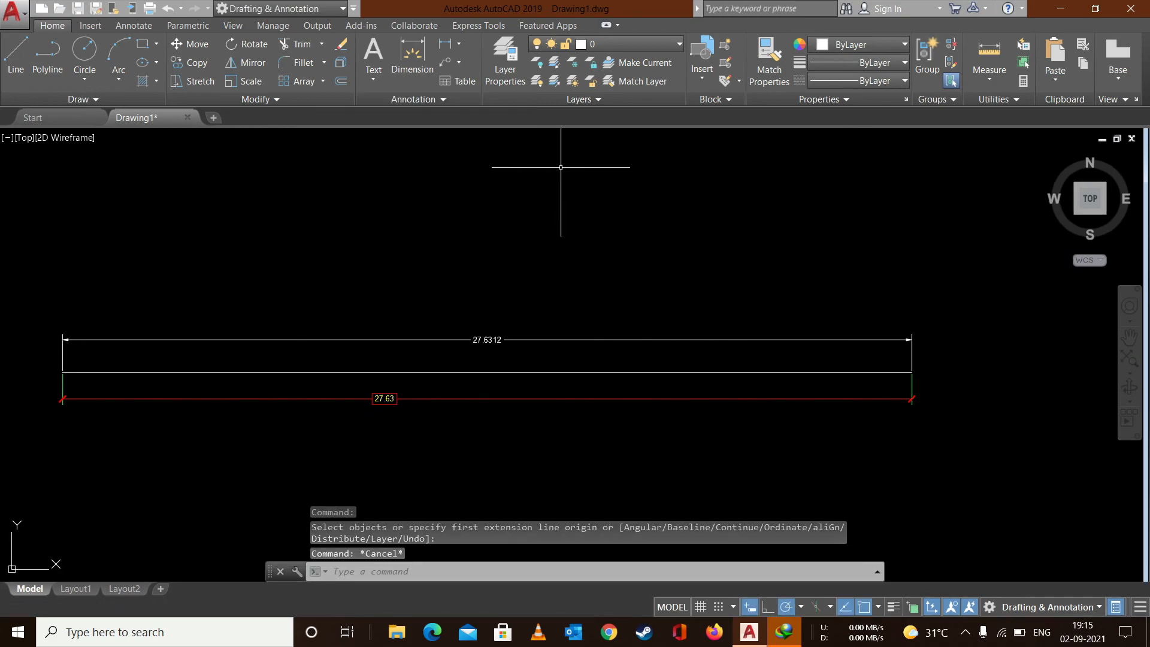
Step: Modify SELF DIM STYLE to turn off the frame around dimension text, accept the change and close the Dimension Style Manager
text(D)
key(Return)
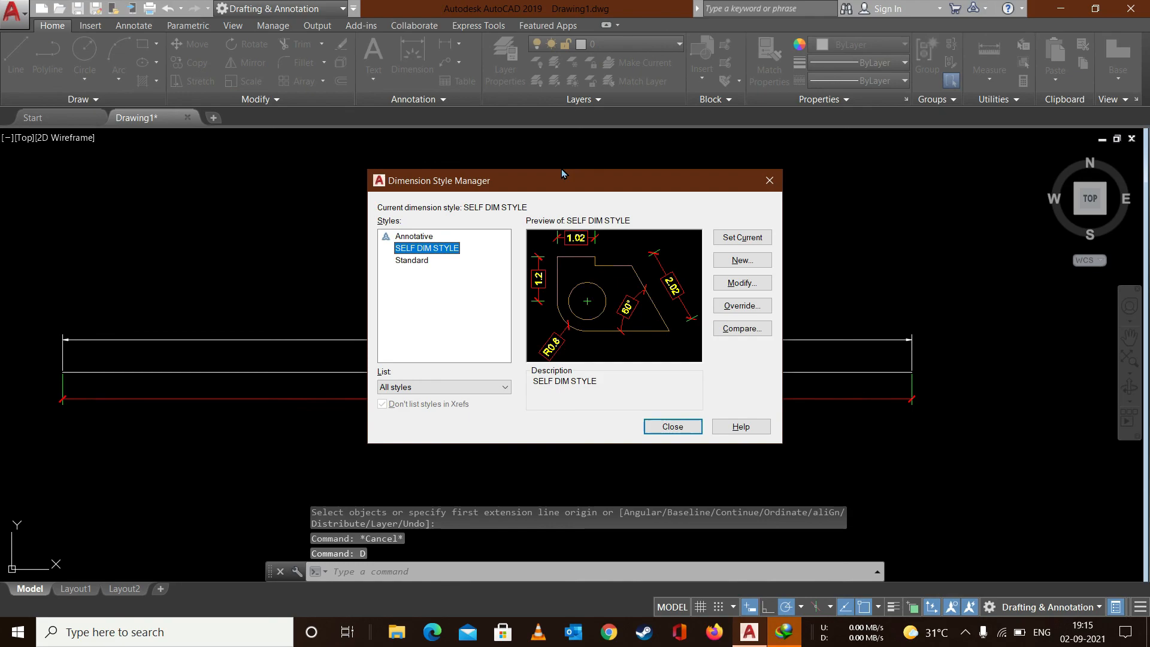
click(736, 286)
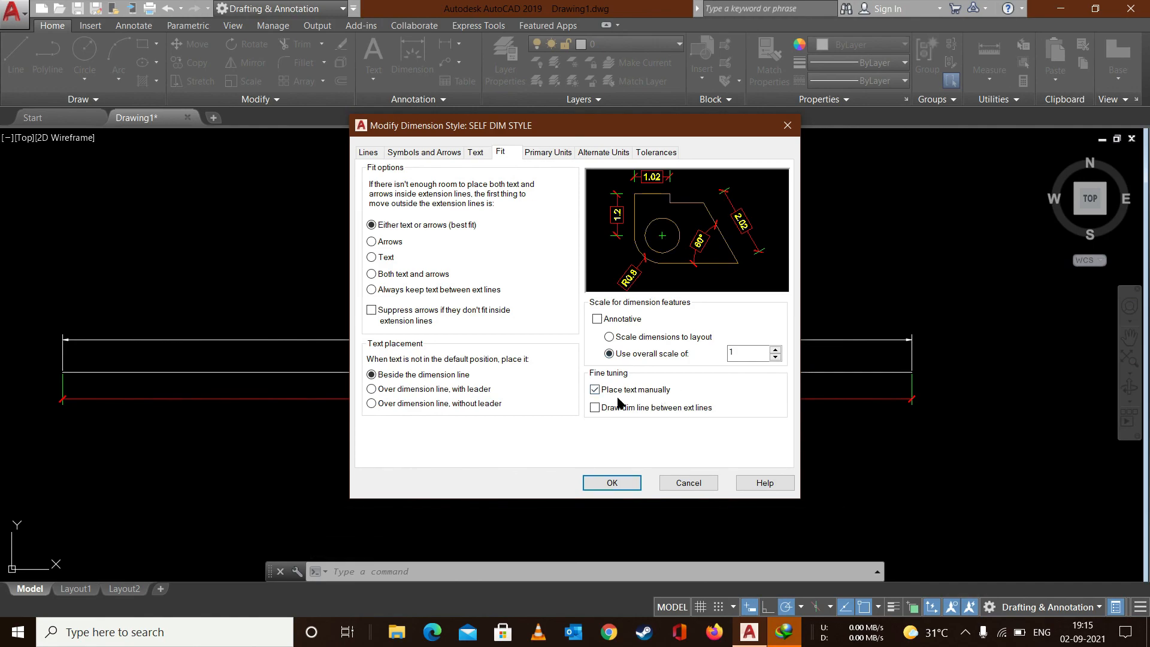
click(370, 153)
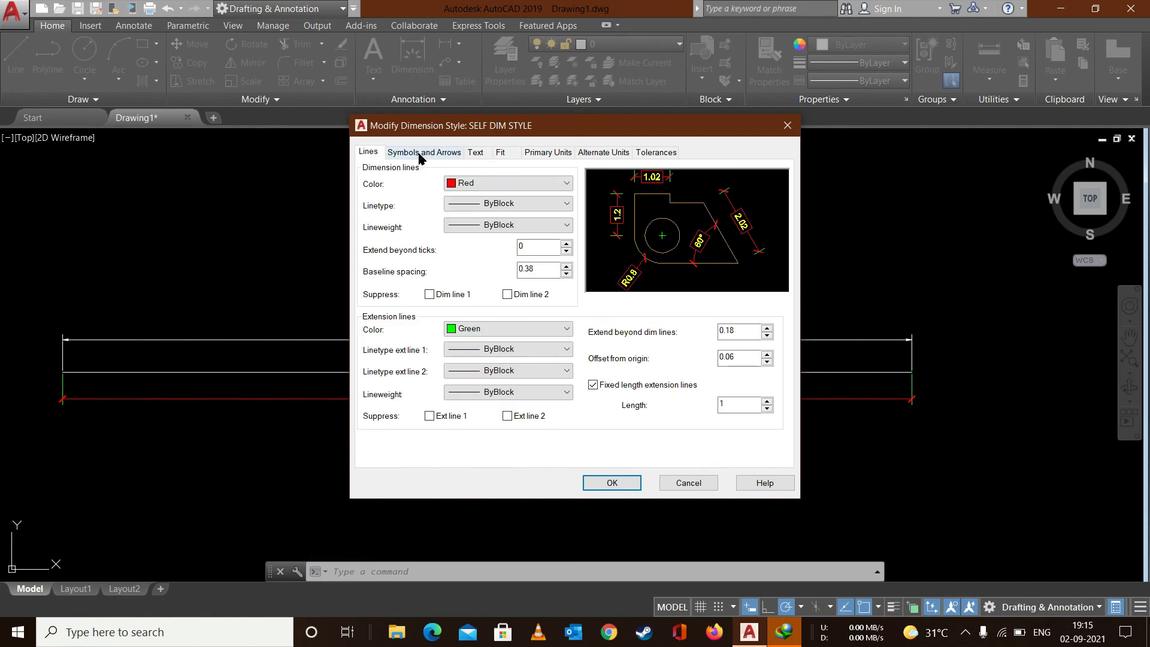
click(477, 154)
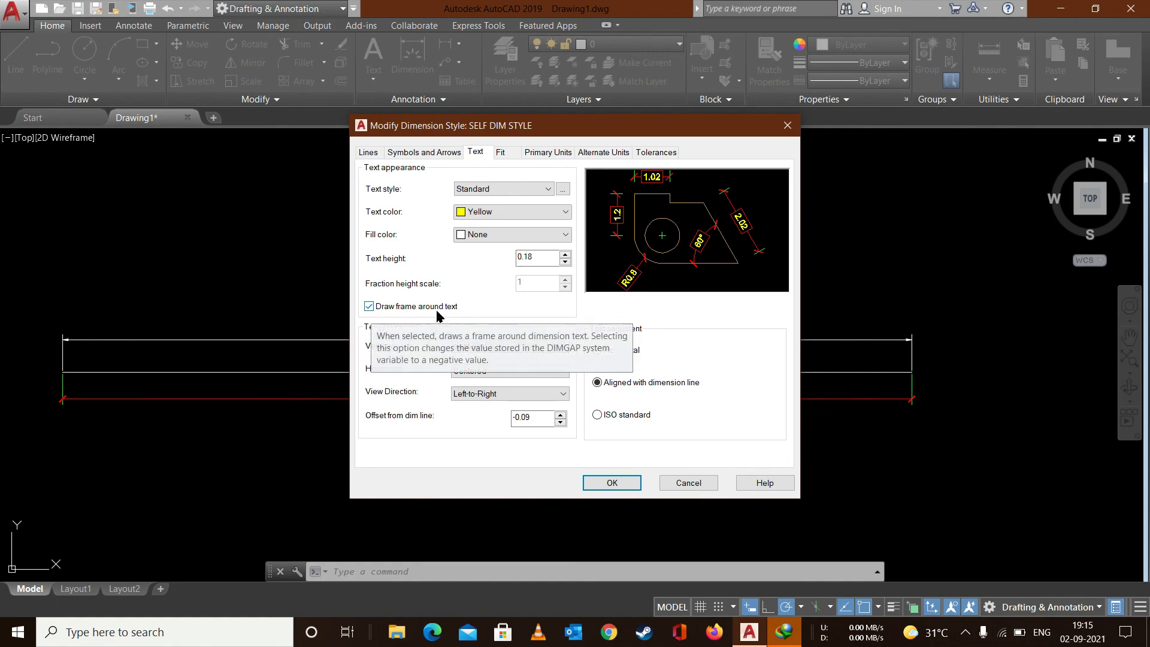
click(414, 309)
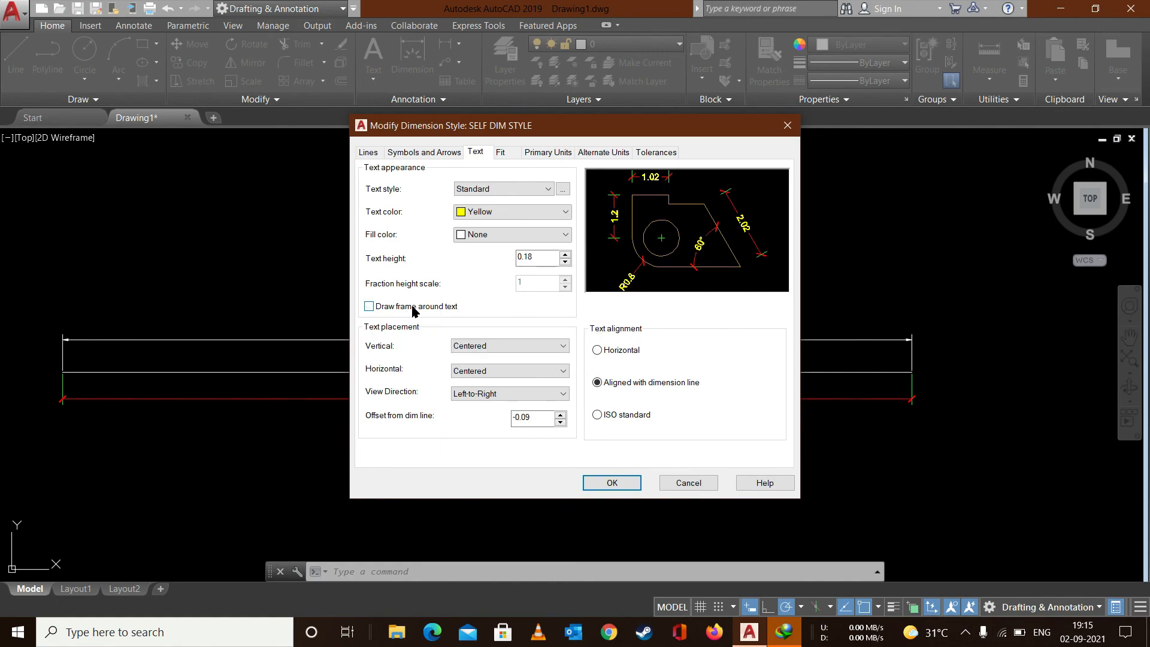
click(602, 485)
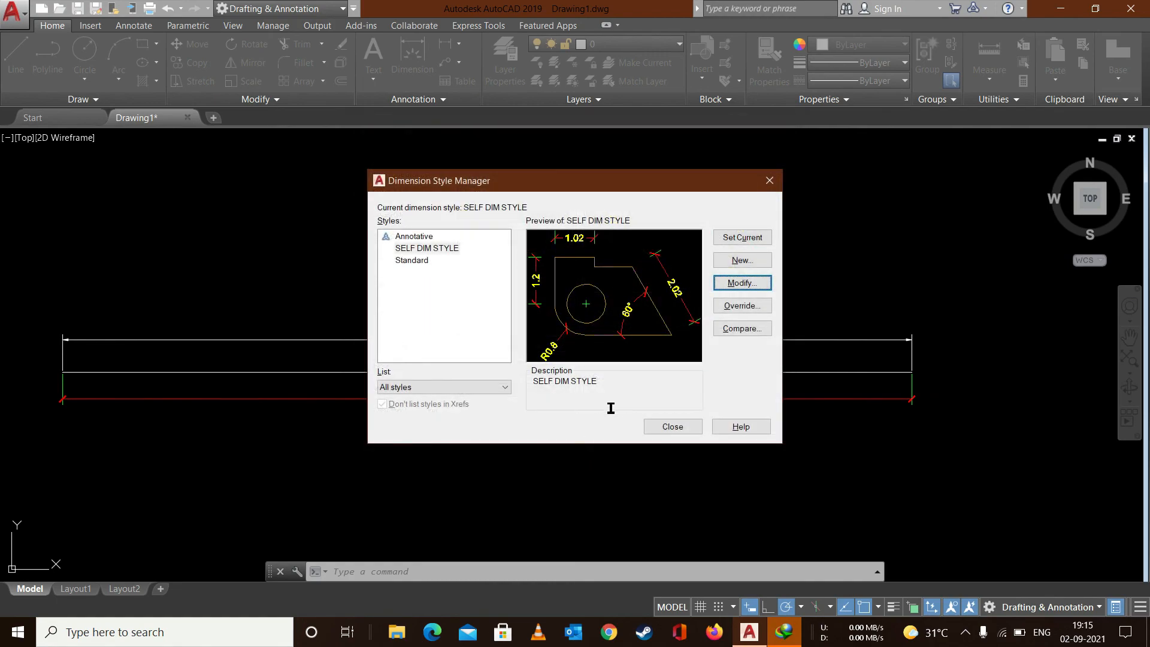
click(688, 428)
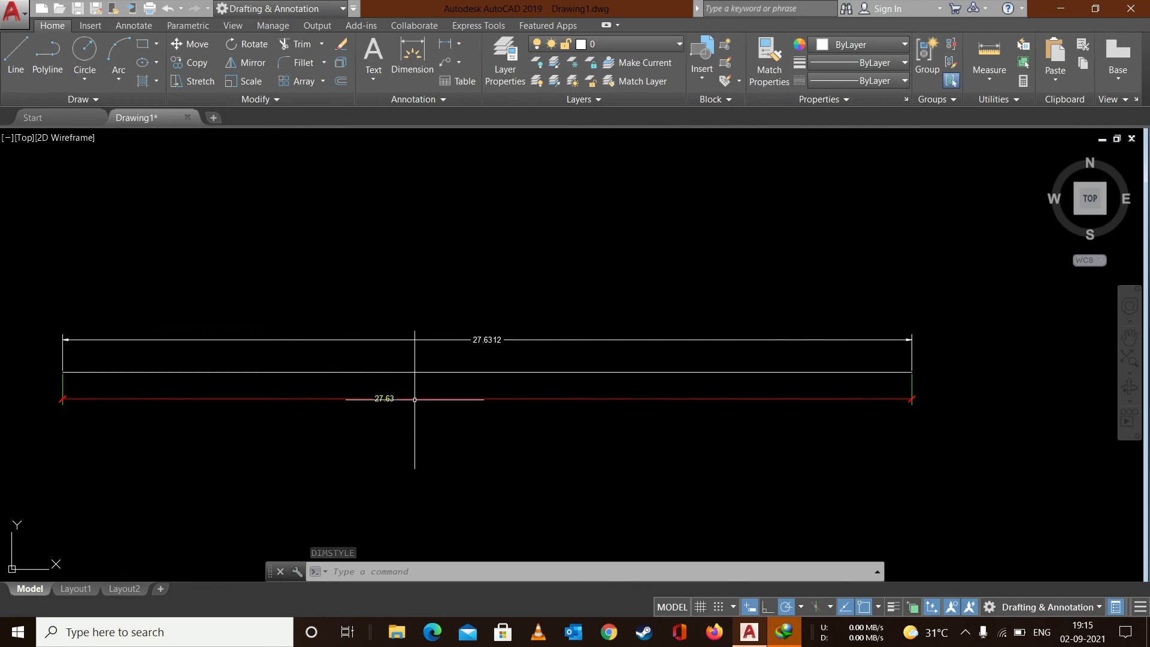
key(Escape)
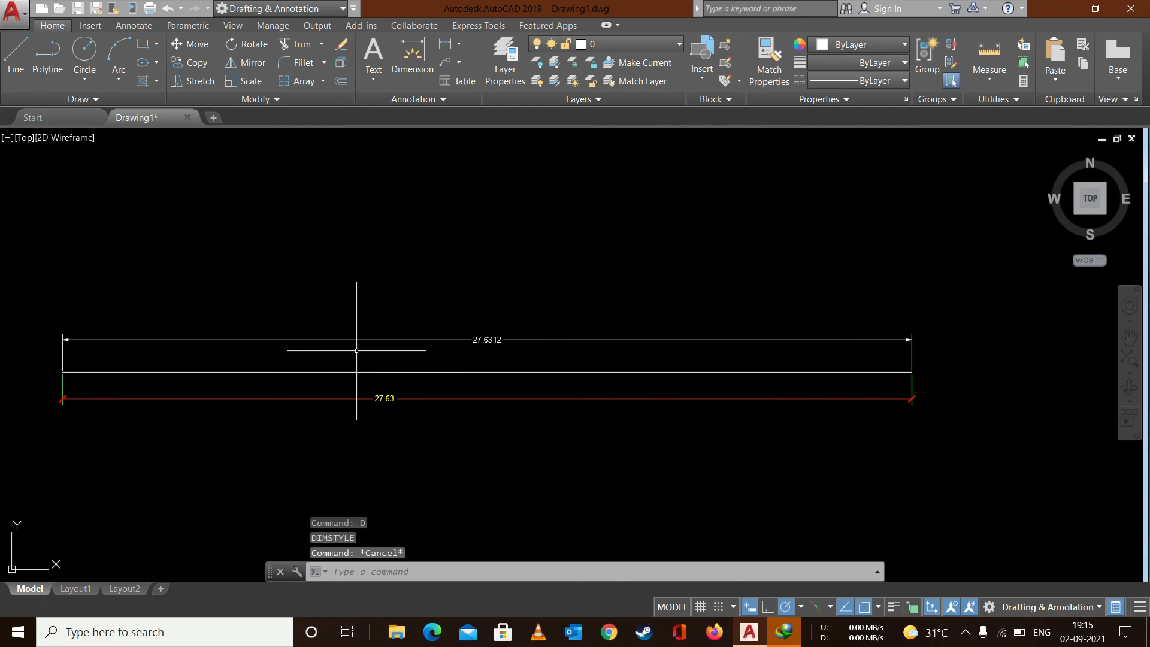